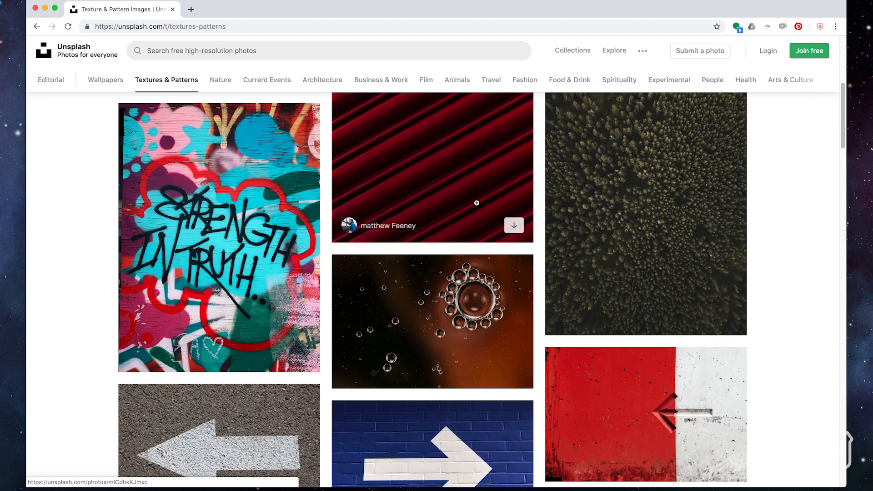
View the aerial forest photo and its related photos in the Textures & Patterns collection, then close it
left_click(602, 202)
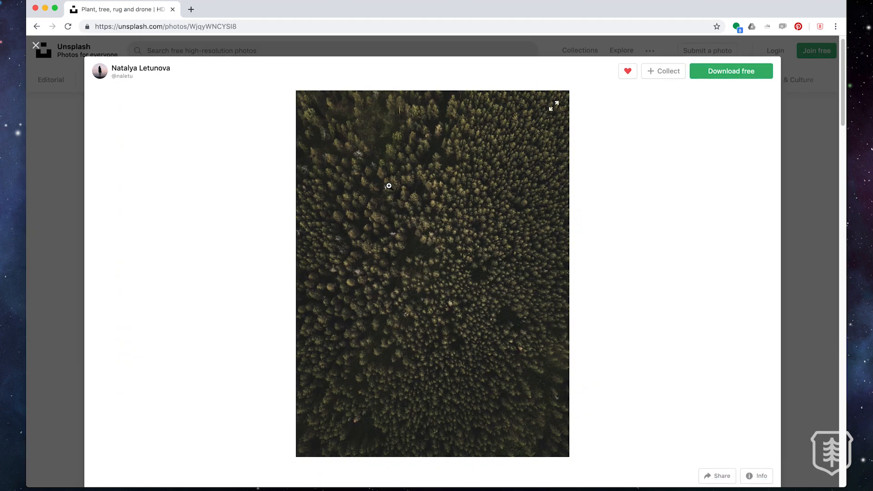
scroll(389, 185, "down", 5)
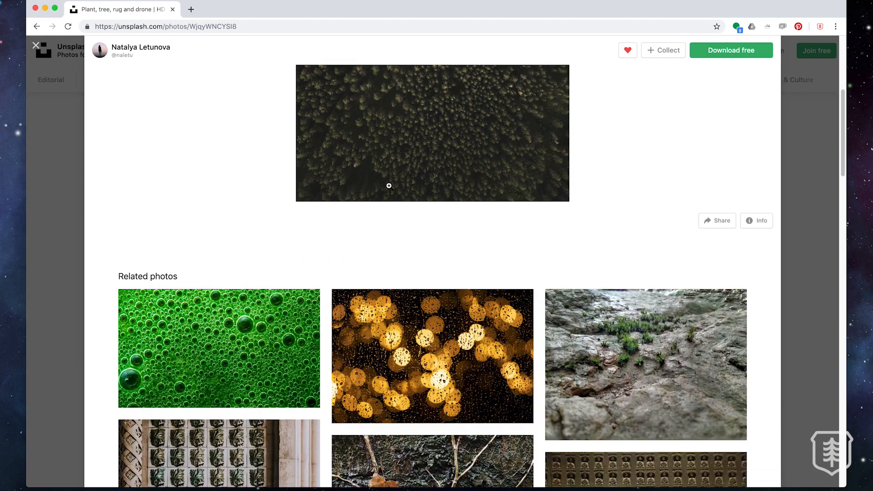
scroll(388, 189, "down", 5)
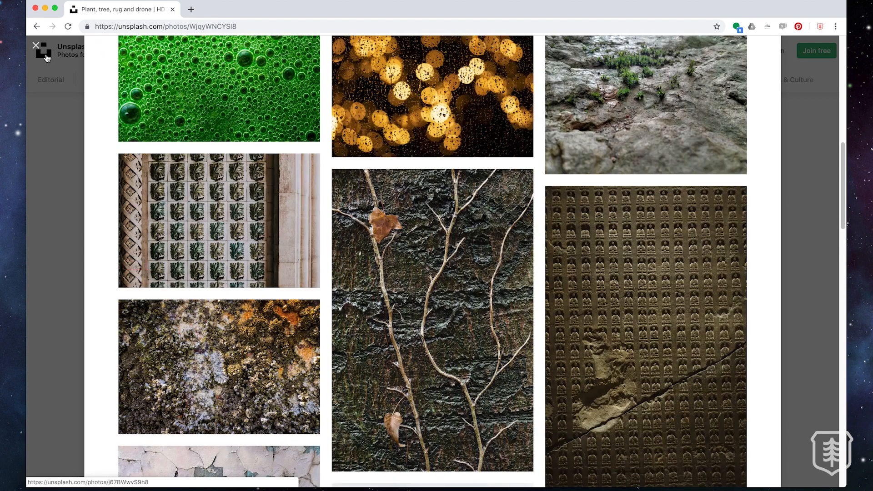
left_click(46, 58)
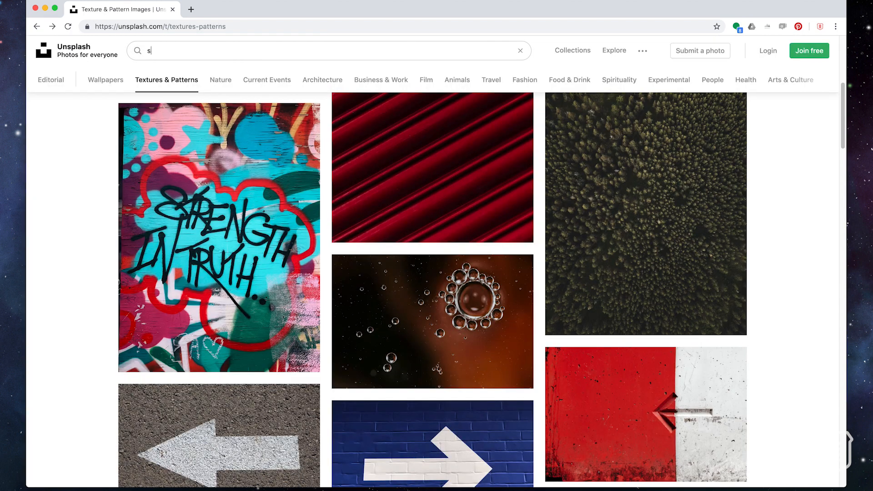
Search Unsplash for "sand", open the aerial seashore photo and look through it and its related photos
type("sand")
key("Return")
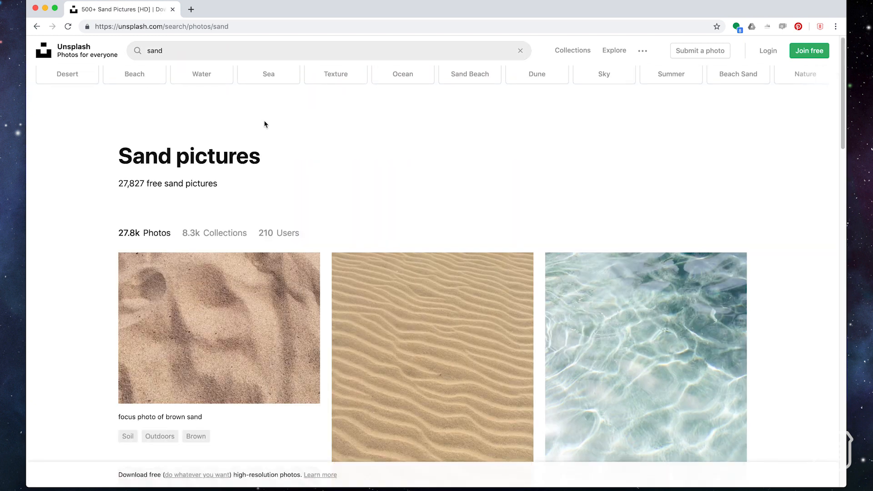
scroll(265, 124, "down", 5)
scroll(264, 122, "down", 4)
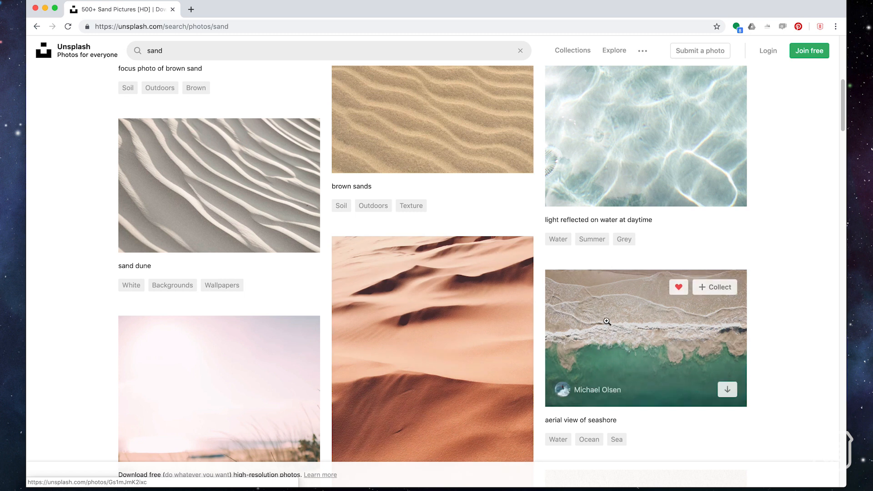
left_click(607, 322)
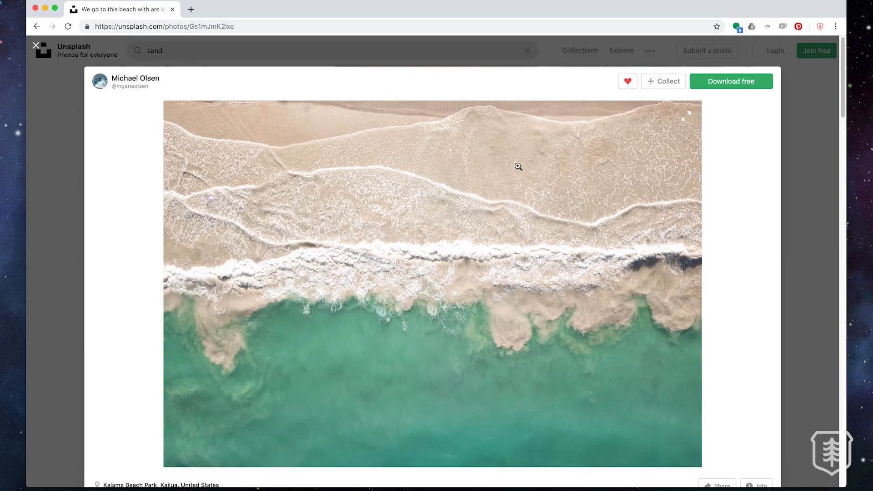
scroll(131, 160, "down", 5)
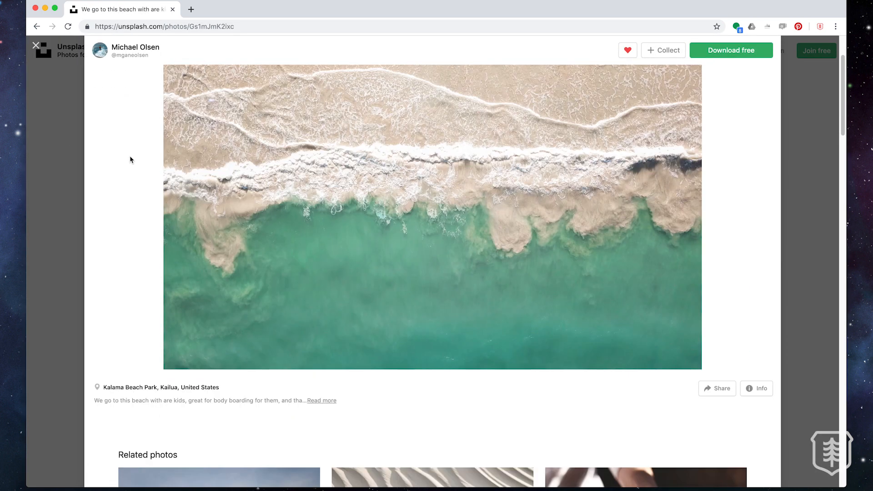
scroll(131, 159, "down", 1)
scroll(131, 160, "down", 3)
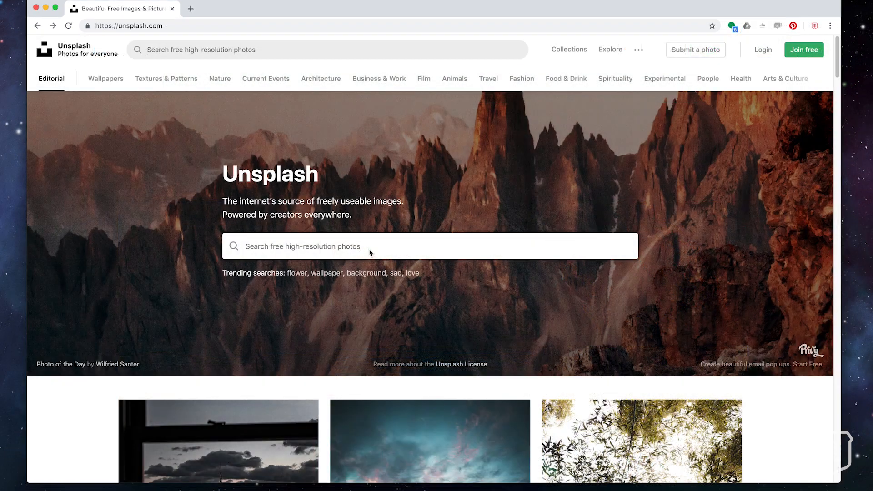
Search Unsplash for "beach" and browse the results for aerial shoreline photos
left_click(369, 252)
type("beach")
key("Return")
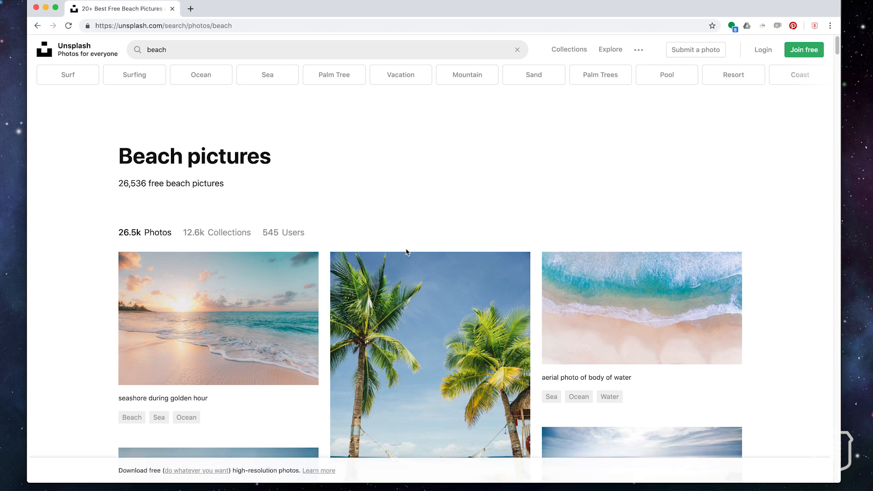
scroll(407, 253, "down", 2)
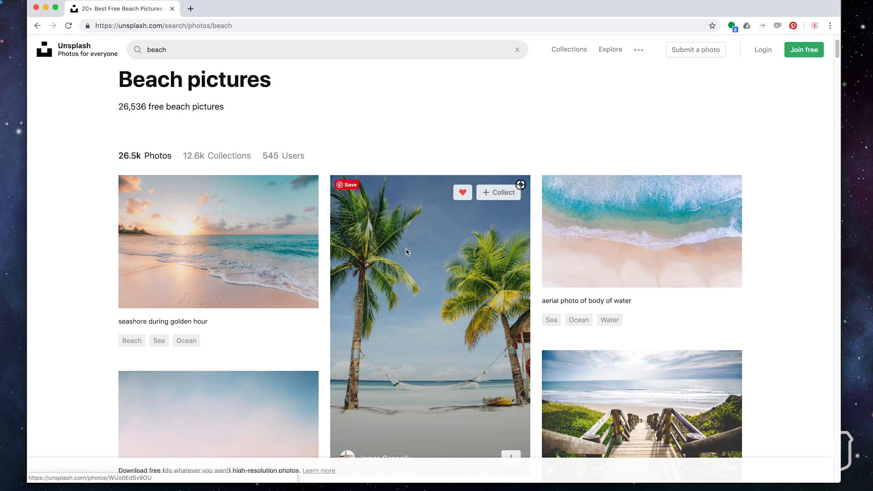
scroll(406, 253, "down", 6)
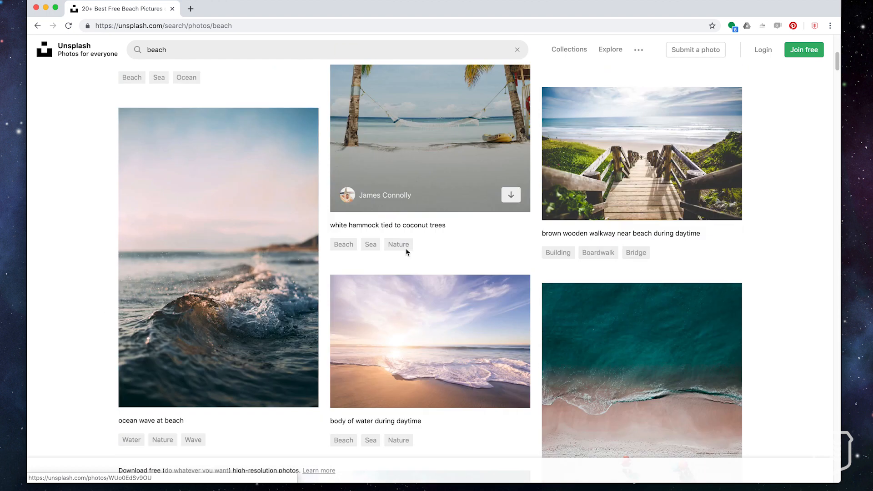
scroll(406, 252, "down", 5)
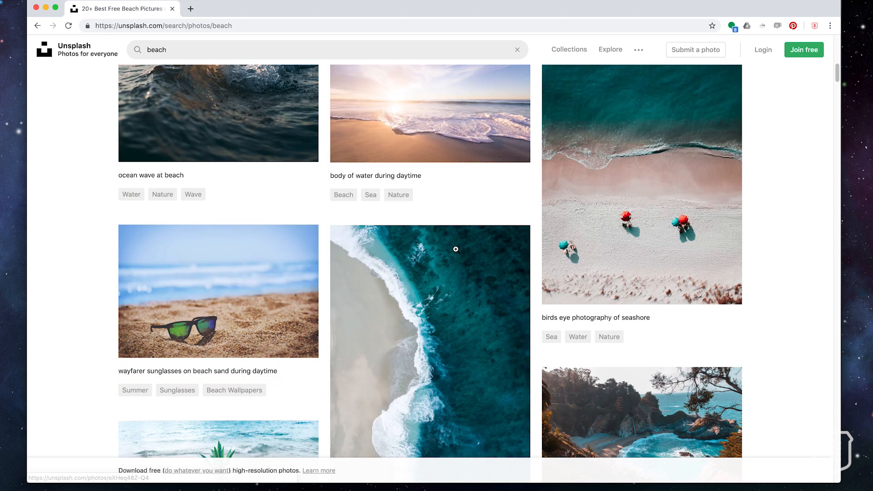
scroll(455, 248, "down", 1)
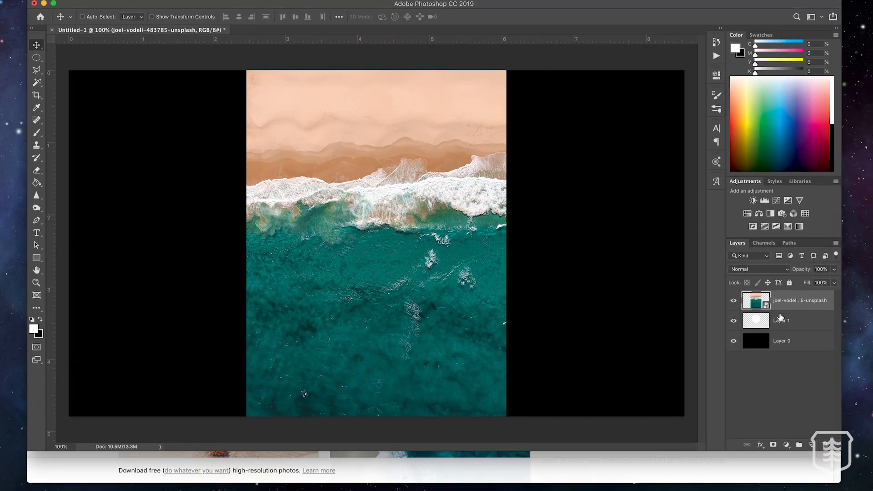
left_click(781, 310, "alt")
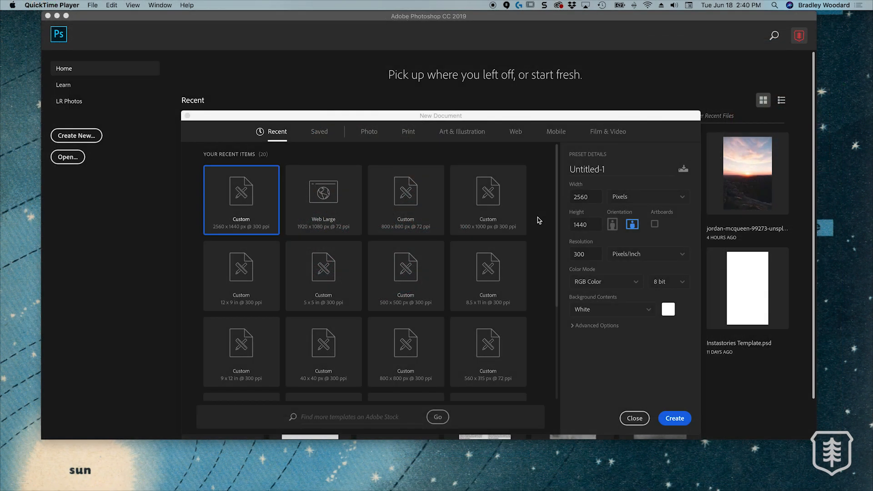
Name the new 2560 × 1440 pixel, 300 ppi document "Desktop Wallpaper" and create it
left_click(599, 169)
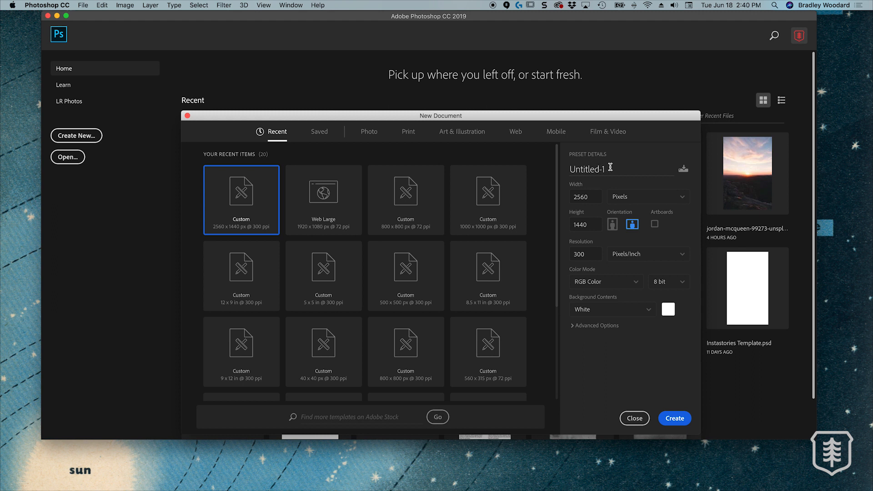
left_click_drag(610, 167, 556, 164)
type("Des")
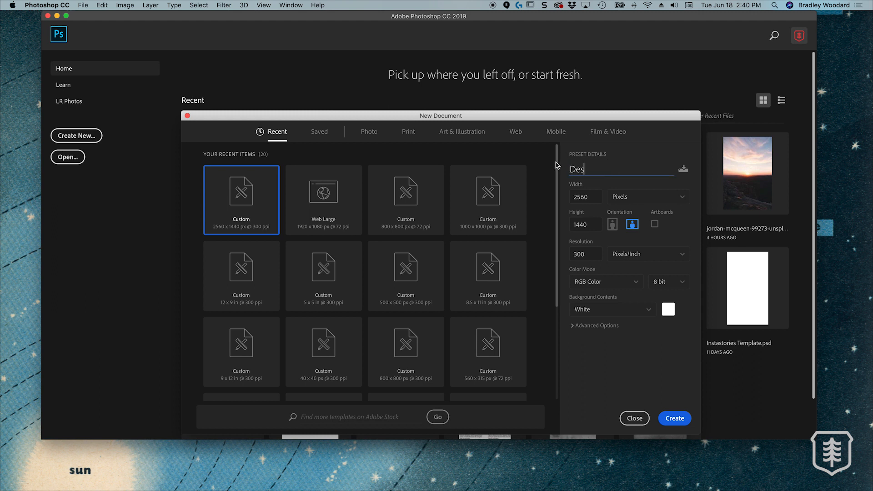
type("ktop Wallpaper")
left_click(609, 345)
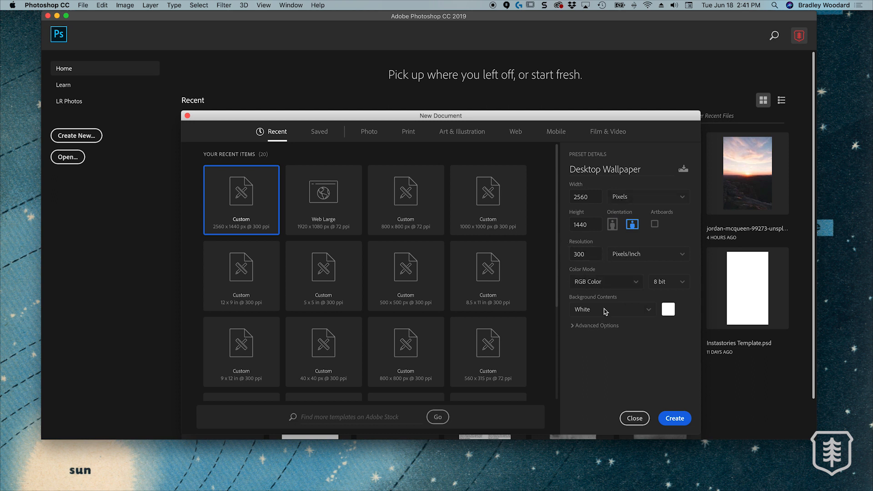
left_click(674, 418)
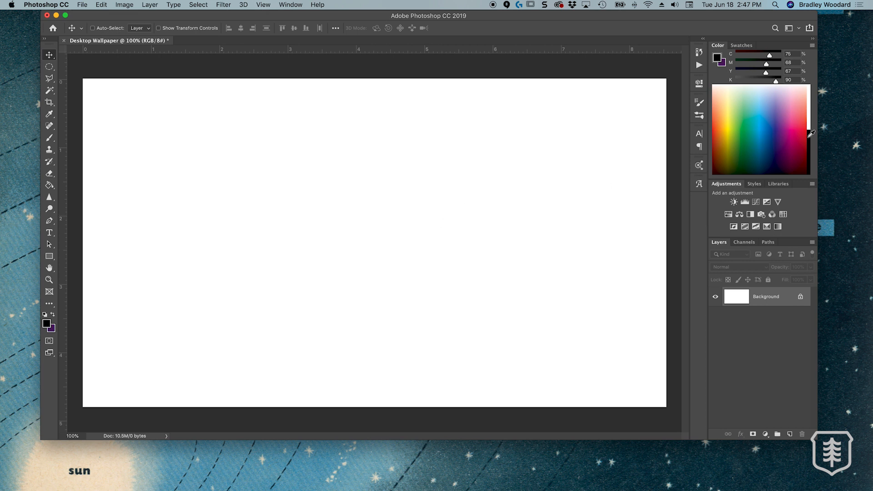
Fill the background with black and add a large red circle near the canvas centre on a new layer
key("alt+BackSpace")
key("alt+shift+super+n")
key("m")
left_click_drag(347, 192, 571, 416)
left_click(805, 117)
key("v")
key("alt+BackSpace")
mouse_move(461, 237)
left_mouse_down()
mouse_move(438, 189)
mouse_move(432, 200)
left_mouse_up()
key("super+d")
Add a smaller white circle on a new layer and position it in the upper-left area of the canvas
key("alt+shift+super+n")
left_click_drag(198, 142, 274, 229)
left_click(808, 112)
key("alt+BackSpace")
key("v")
key("super+d")
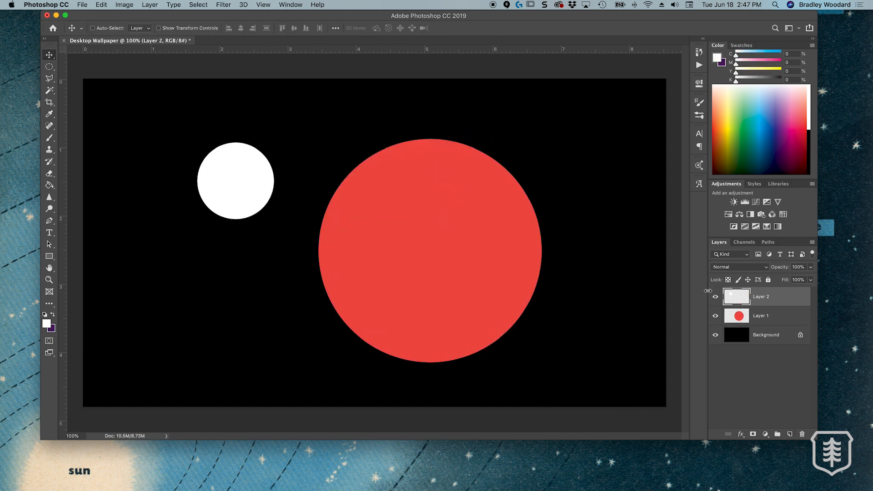
left_click_drag(236, 181, 208, 170)
Add a long, tilted light purple ellipse in the lower-left area of the canvas on a new layer
key("m")
mouse_move(146, 312)
left_mouse_down()
mouse_move(265, 327)
mouse_move(275, 344)
left_mouse_up()
key("v")
left_click(772, 110)
left_click(778, 103)
key("alt+shift+super+n")
key("alt+BackSpace")
key("super+t")
left_click_drag(228, 331, 565, 130)
left_click(486, 29)
Place two smaller, rotated copies of the purple ellipse at the canvas's upper edge and beside the red circle
key("super+t")
left_click_drag(632, 152, 604, 121)
left_click_drag(580, 144, 642, 232)
left_click_drag(626, 161, 312, 73)
left_click(554, 348)
key("t")
key("v")
key("super+t")
left_click_drag(304, 84, 312, 76)
key("Return")
key("super+d")
Choose a pale mint fill colour, try it on a small circle near the upper-right area, and undo that circle
key("m")
left_click_drag(528, 130, 537, 139)
left_click(749, 88)
key("alt+BackSpace")
key("super+d")
key("v")
key("super+z")
key("super+z")
key("super+z")
Draw a thin pale mint horizontal streak on a new layer in the upper-right area of the canvas
key("m")
key("super+shift+alt+n")
key("p")
left_click(49, 67)
key("alt+BackSpace")
left_click_drag(557, 136, 693, 139)
key("super+d")
key("v")
Duplicate the streak layer, transform the copy and delete the selected part of it
key("super+j")
key("super+t")
left_click_drag(625, 141, 600, 124)
key("Return")
left_click(49, 66)
left_click(82, 66)
key("BackSpace")
key("super+d")
key("v")
Merge the streak's parts into one layer, scale it to 83.87% × 60.17% and rotate it -30.16° as a shooting star
mouse_move(519, 110)
left_mouse_down()
mouse_move(591, 138)
mouse_move(641, 121)
mouse_move(662, 91)
mouse_move(630, 108)
left_mouse_up()
left_click(773, 316, "shift")
key("super+e")
key("super+t")
left_click_drag(601, 126, 603, 127)
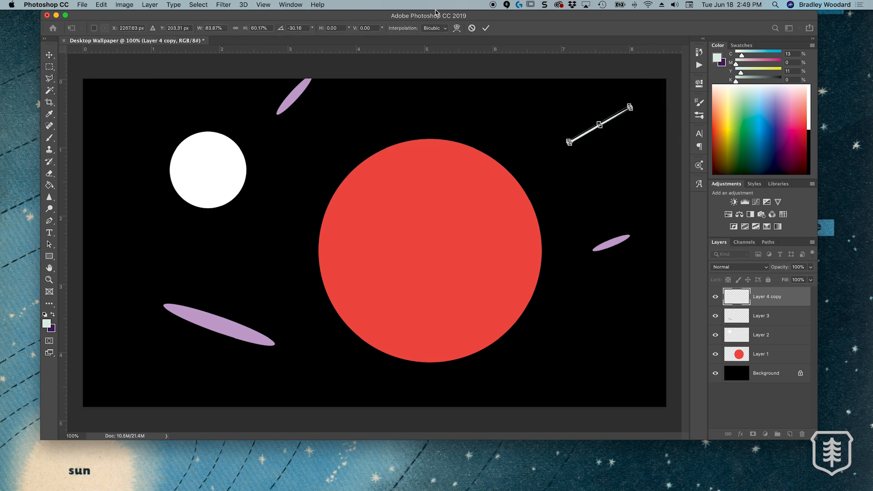
key("Return")
key("super+minus")
key("super+plus")
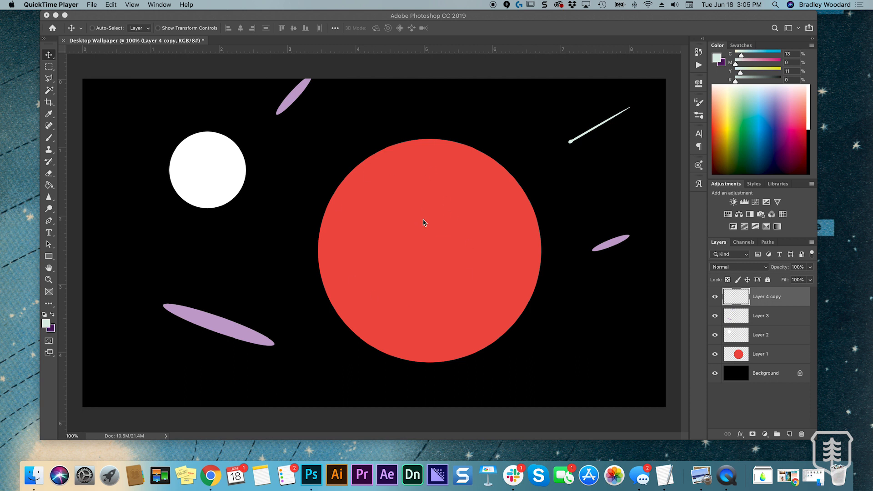
Open the joel-vodell beach photo from the Photos folder in Photoshop
left_click(815, 479)
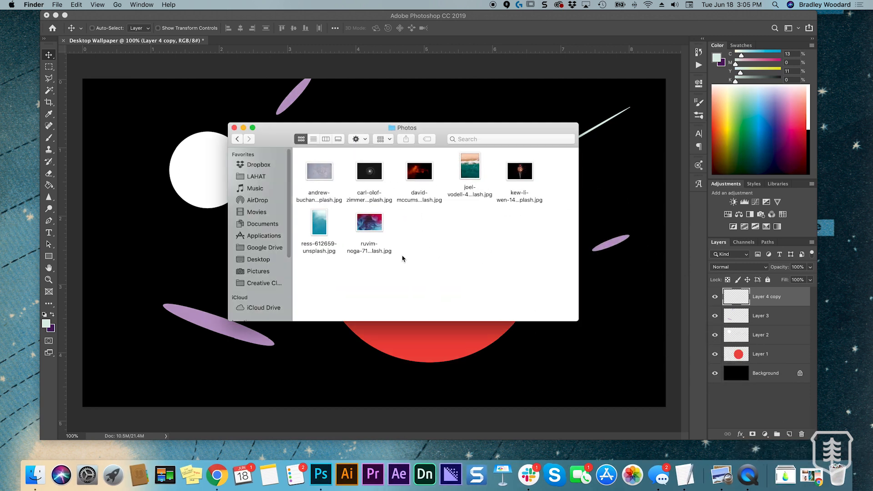
left_click(470, 172)
left_click_drag(470, 172, 323, 470)
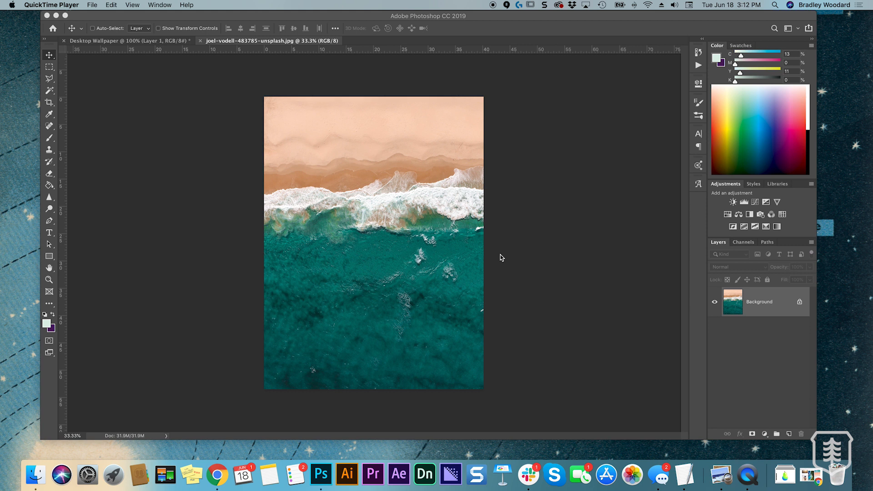
left_click(500, 257)
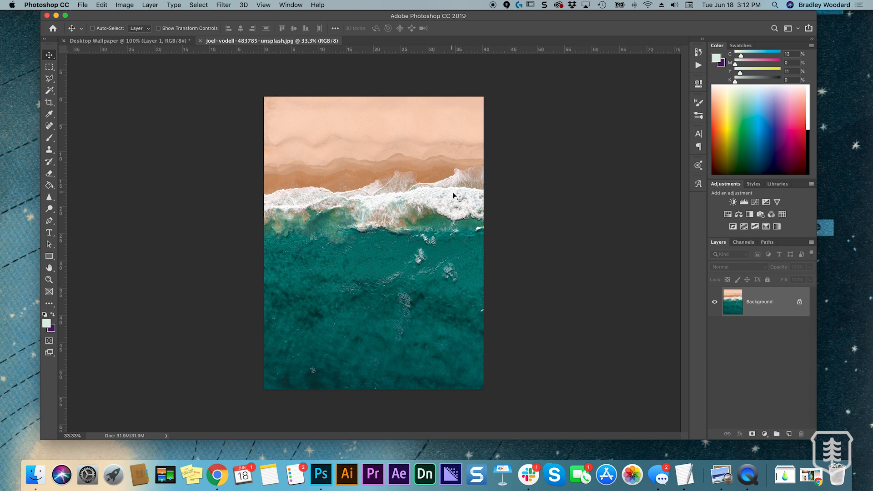
Convert the beach photo to grayscale and turn its locked background into a regular layer named Layer 0
left_click(127, 5)
mouse_move(132, 17)
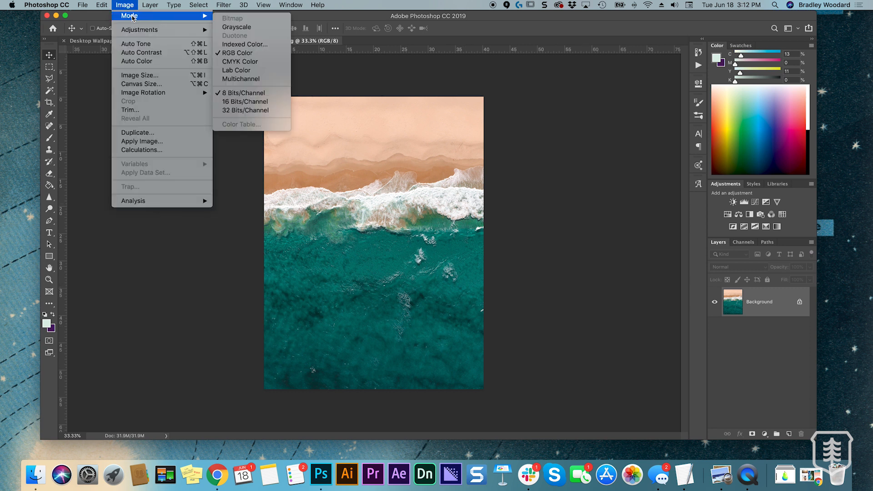
left_click(240, 28)
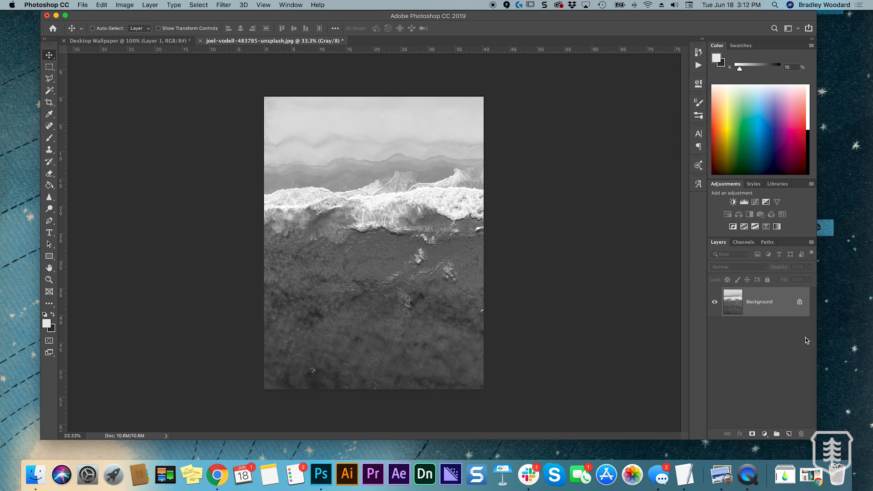
double_click(759, 302)
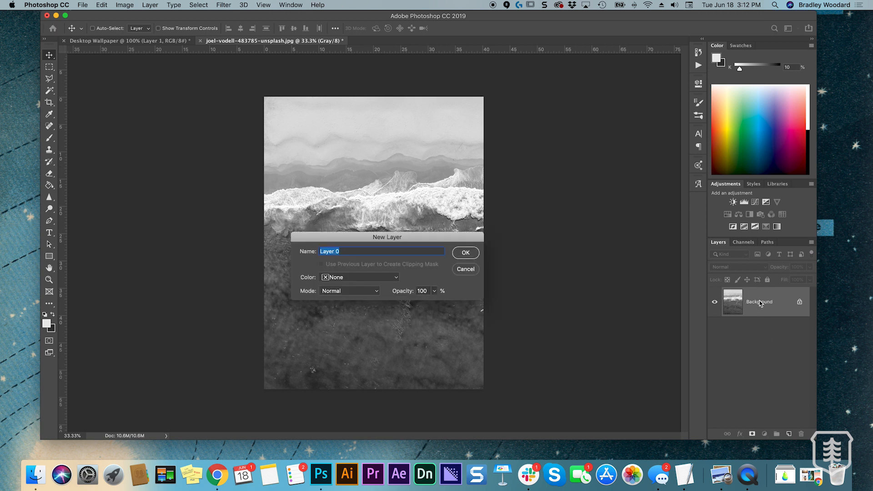
left_click(466, 253)
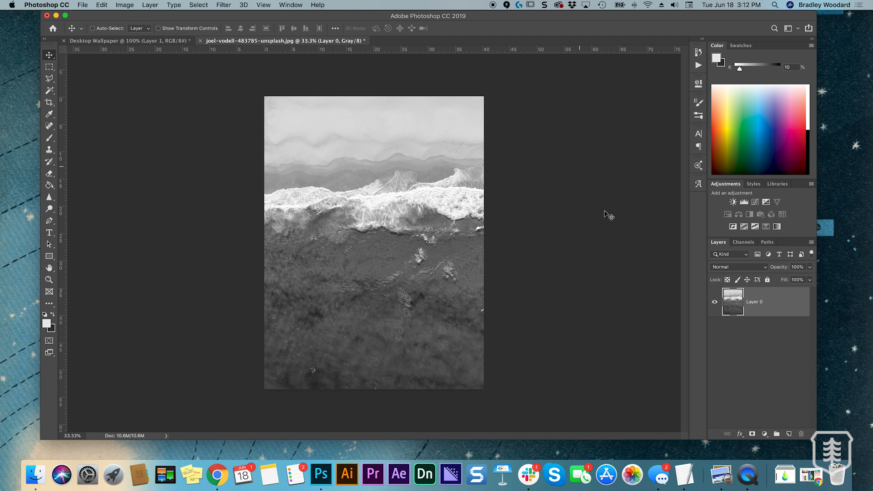
Add a Levels adjustment with the highlight input at 200 and darker shadows and midtones, and merge it with the photo layer
left_click(744, 204)
left_click_drag(676, 172, 637, 174)
mouse_move(579, 173)
left_mouse_down()
mouse_move(621, 176)
mouse_move(572, 176)
left_mouse_up()
mouse_move(662, 172)
left_mouse_down()
mouse_move(627, 175)
mouse_move(664, 176)
left_mouse_up()
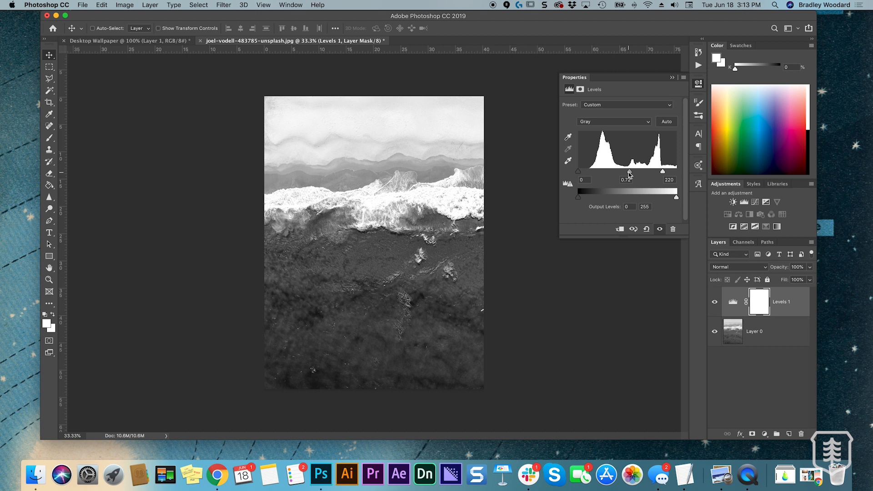
left_click_drag(630, 174, 587, 174)
mouse_move(662, 172)
left_mouse_down()
mouse_move(580, 172)
mouse_move(655, 173)
left_mouse_up()
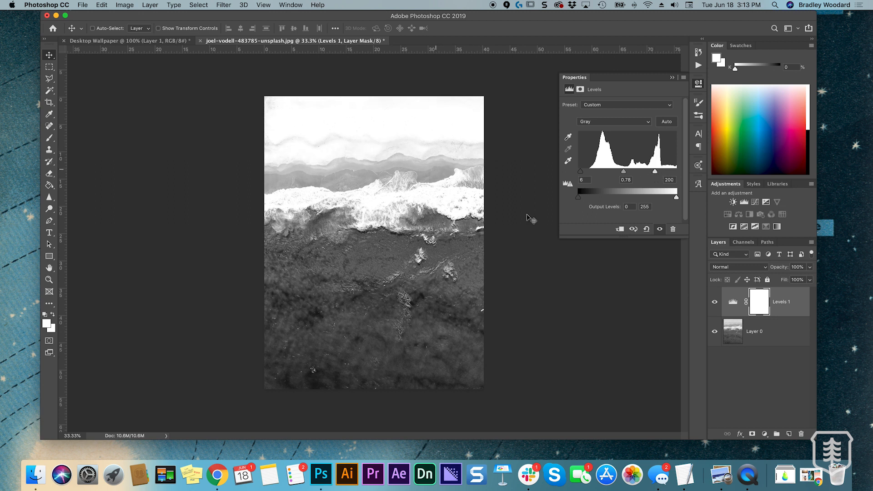
left_click_drag(623, 172, 585, 173)
left_click(671, 79)
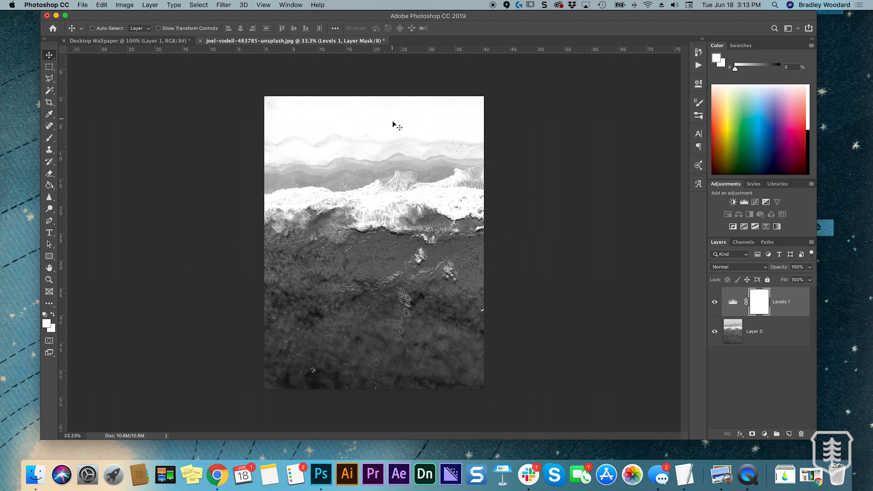
left_click(772, 334)
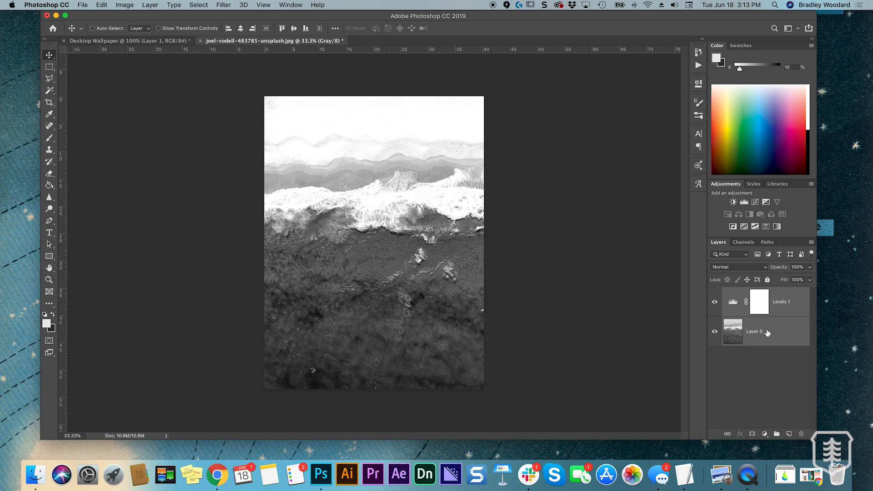
key("super+e")
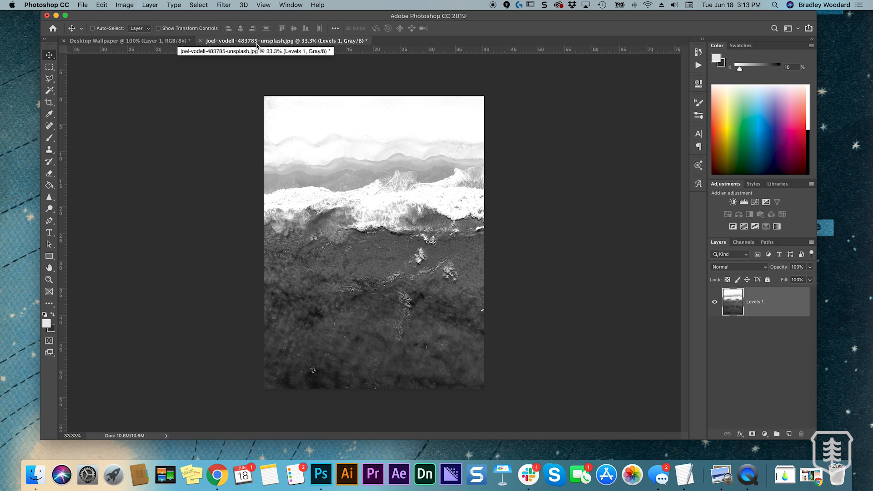
Copy the merged beach photo layer into the Desktop Wallpaper document and scale it to 38.80%, covering the red planet
left_click_drag(273, 44, 332, 72)
left_click_drag(739, 303, 458, 206)
key("super+t")
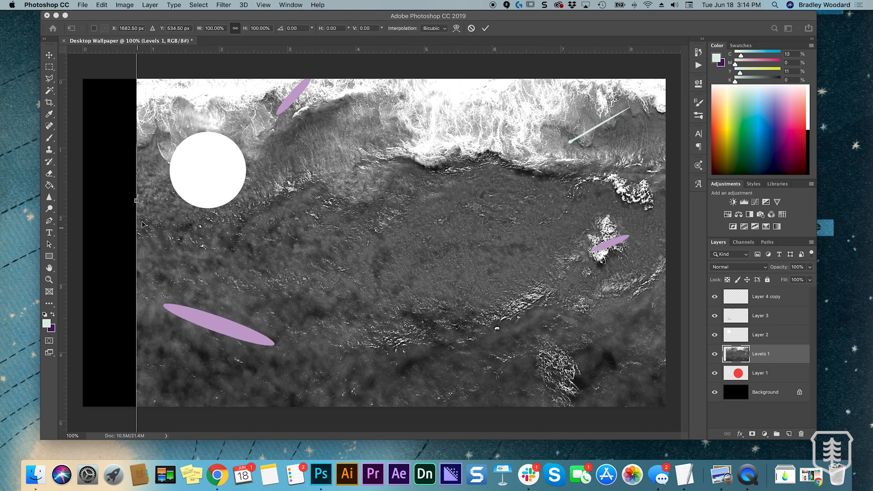
left_click_drag(138, 200, 541, 177)
left_click_drag(624, 173, 319, 233)
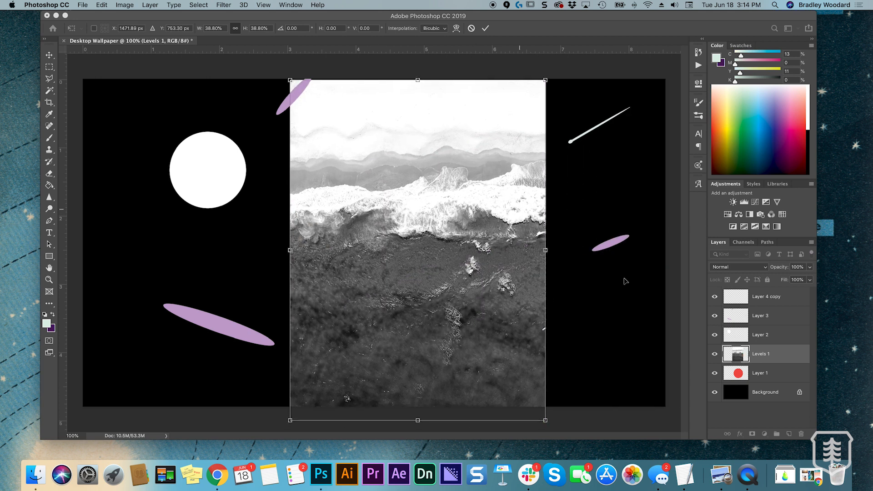
left_click(486, 28)
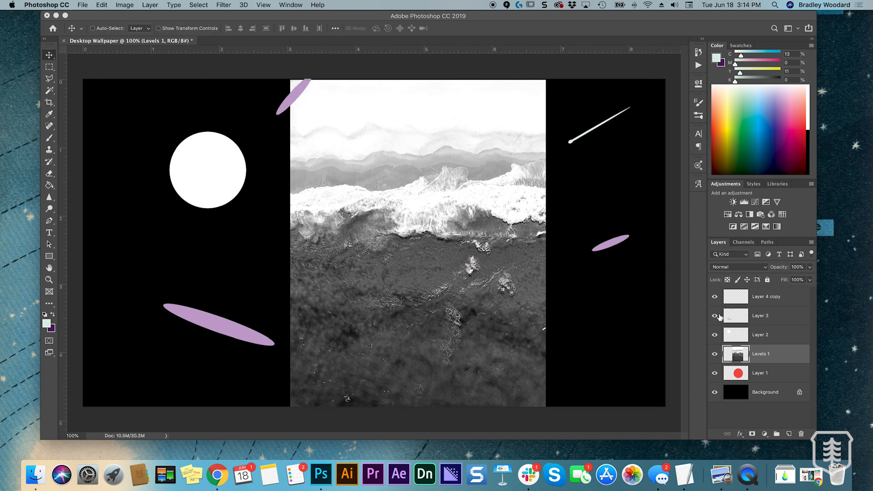
Clip the beach photo layer Levels 1 to the red planet on Layer 1 with a clipping mask
double_click(761, 354)
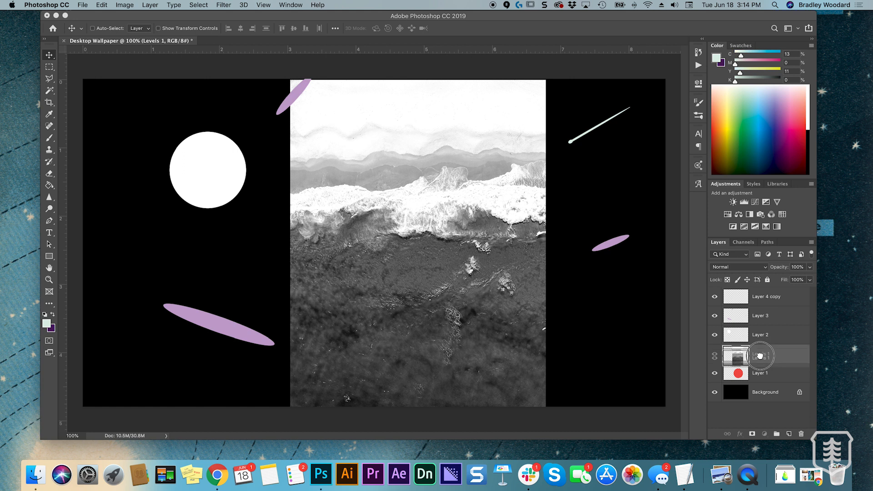
left_click_drag(774, 357, 737, 369)
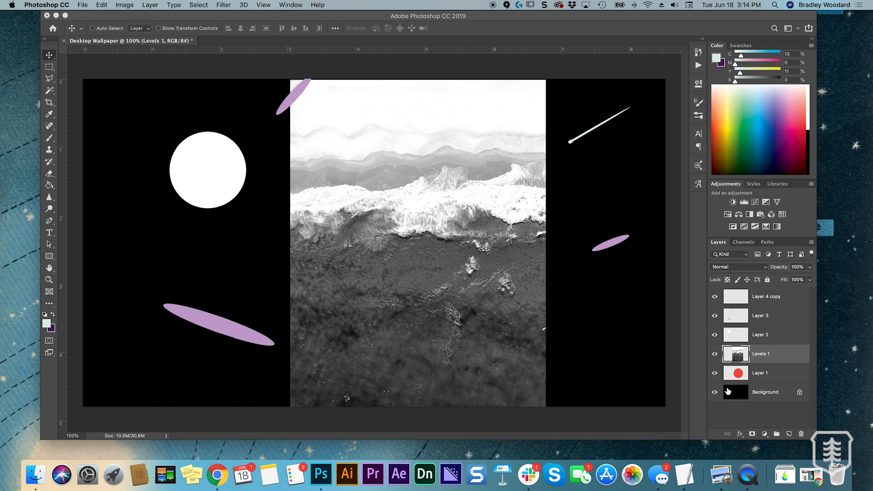
left_click(761, 362, "alt")
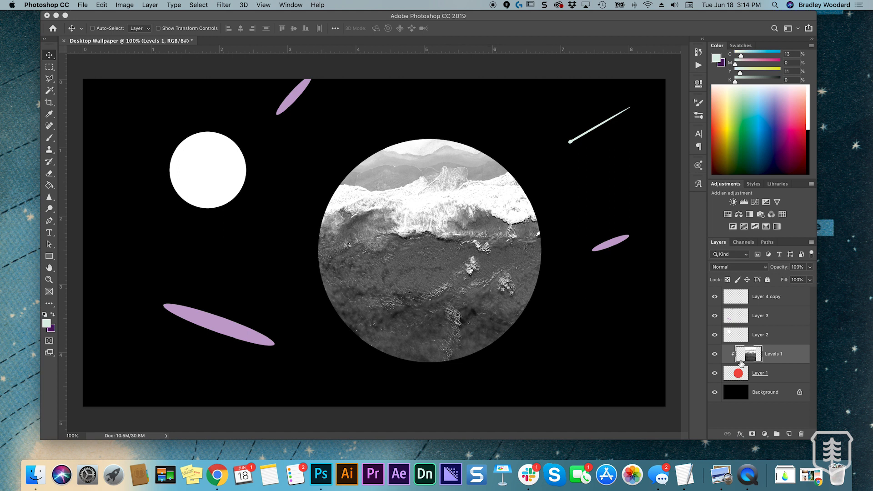
Move the clipped beach photo down and scale it to 114.17% × 129.12%, placing the white surf across the planet's middle
left_click_drag(465, 233, 476, 287)
key("super+t")
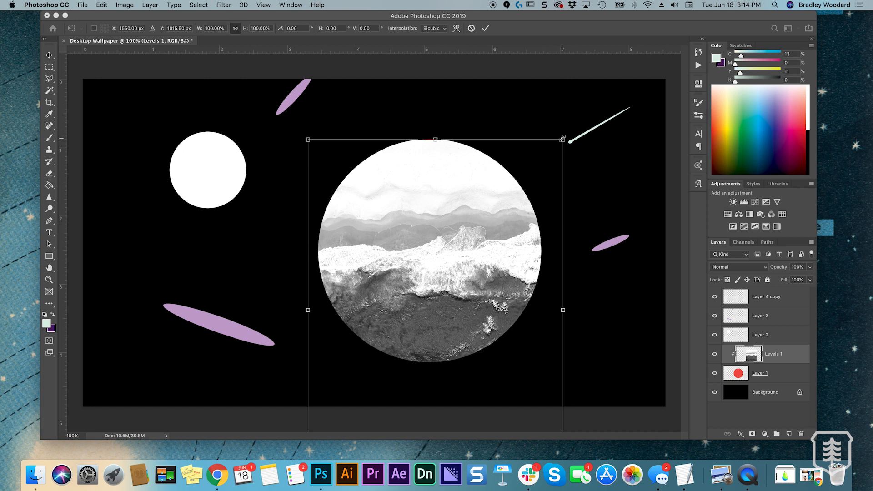
left_click_drag(561, 143, 524, 177)
left_click_drag(429, 131, 429, 81)
mouse_move(464, 228)
left_mouse_down()
mouse_move(468, 240)
mouse_move(464, 221)
left_mouse_up()
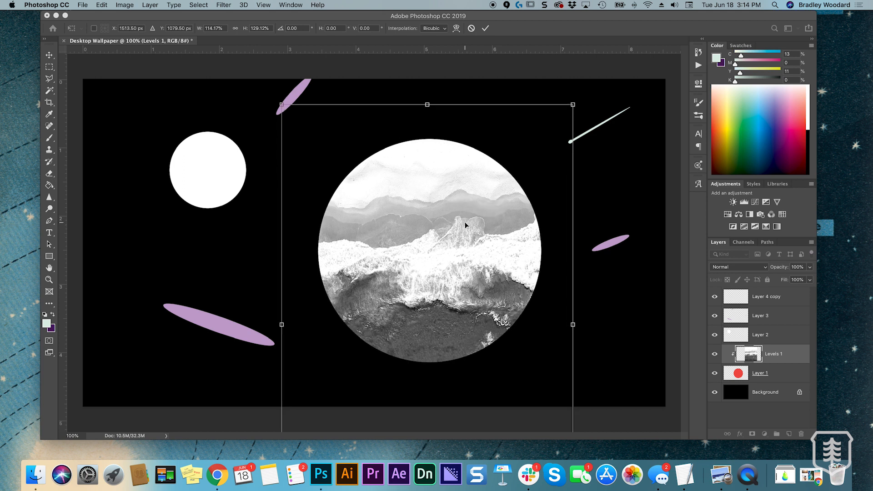
left_click_drag(439, 162, 423, 162)
mouse_move(454, 203)
left_mouse_down()
mouse_move(465, 204)
mouse_move(465, 220)
mouse_move(465, 210)
left_mouse_up()
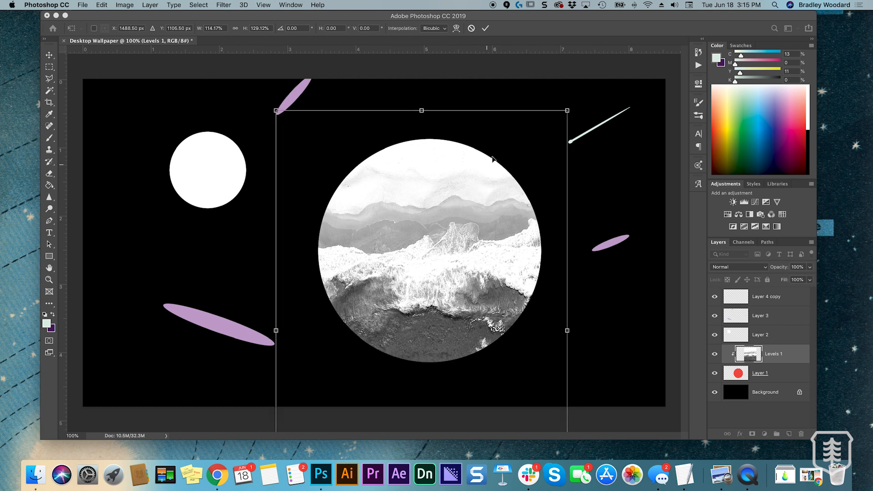
left_click(486, 29)
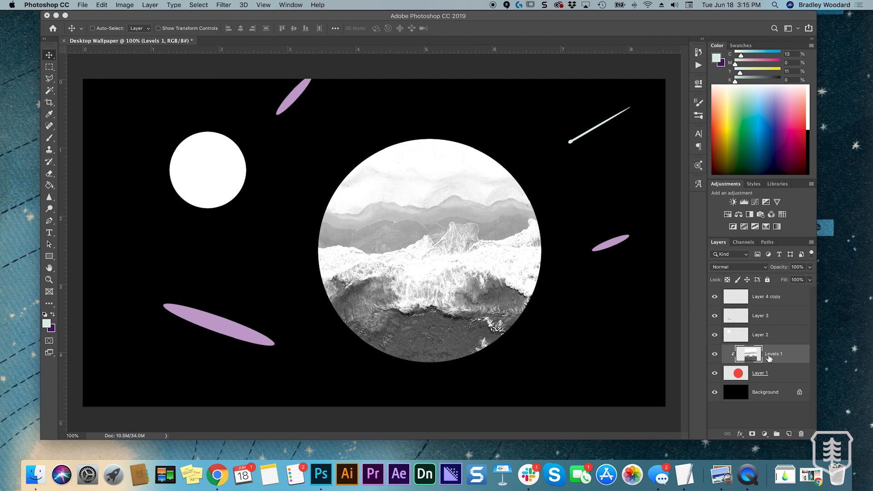
Open the Liquify filter for the clipped beach photo layer
left_click(220, 5)
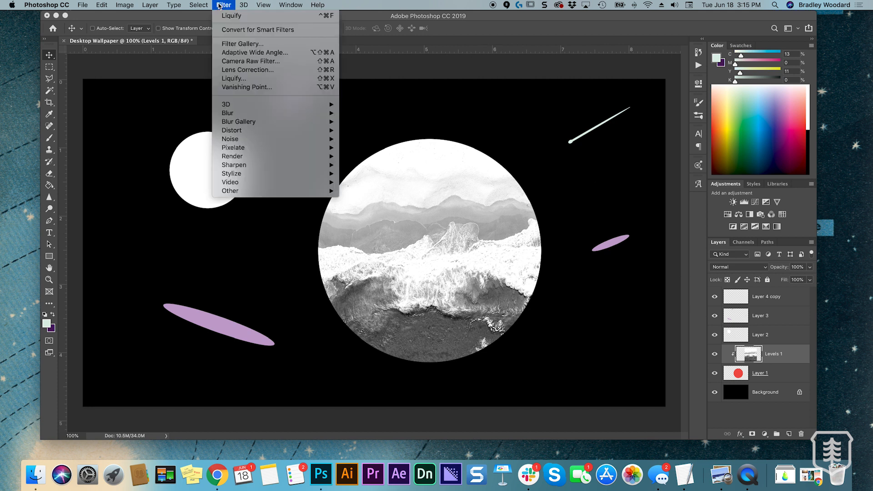
left_click(775, 367)
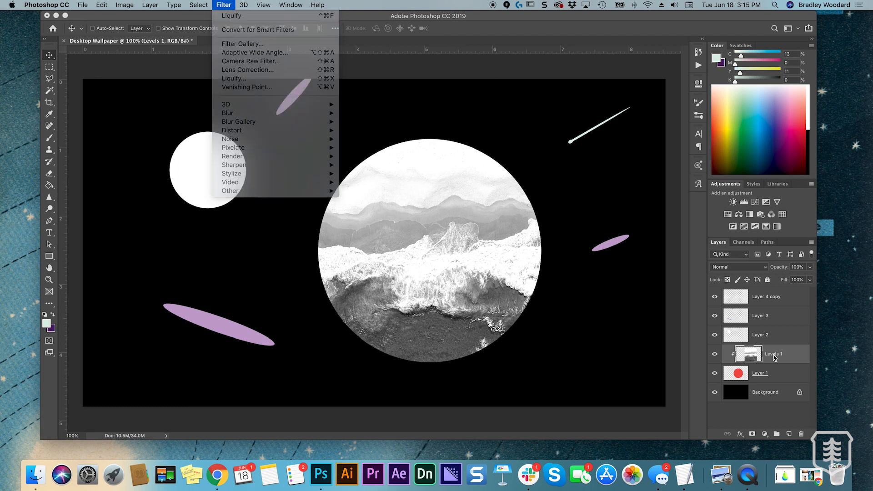
left_click(224, 5)
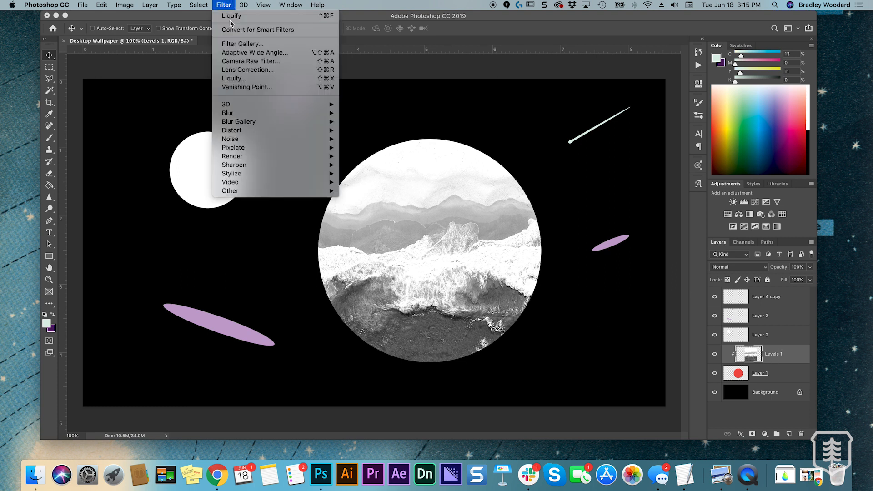
left_click(230, 80)
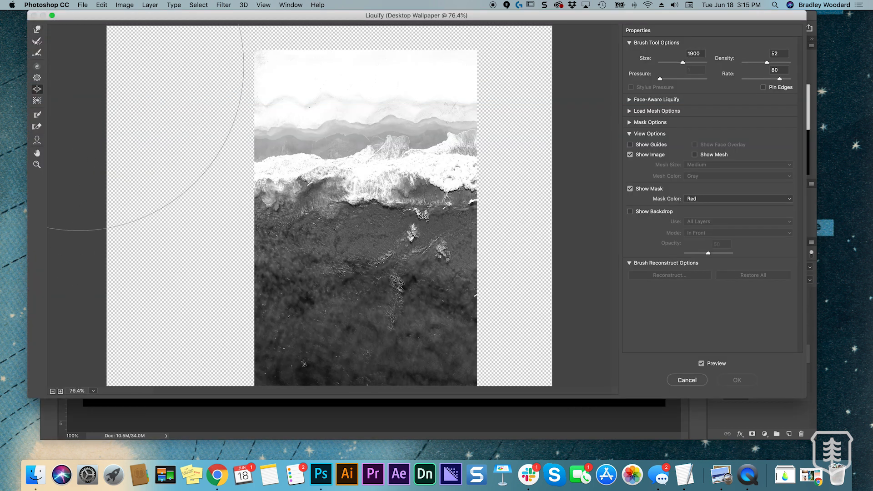
Try pushing parts of the beach photo outward with the Forward Warp tool at brush size 1400, and undo the strokes
left_click(37, 29)
mouse_move(273, 180)
left_mouse_down()
mouse_move(259, 166)
mouse_move(201, 148)
mouse_move(206, 159)
left_mouse_up()
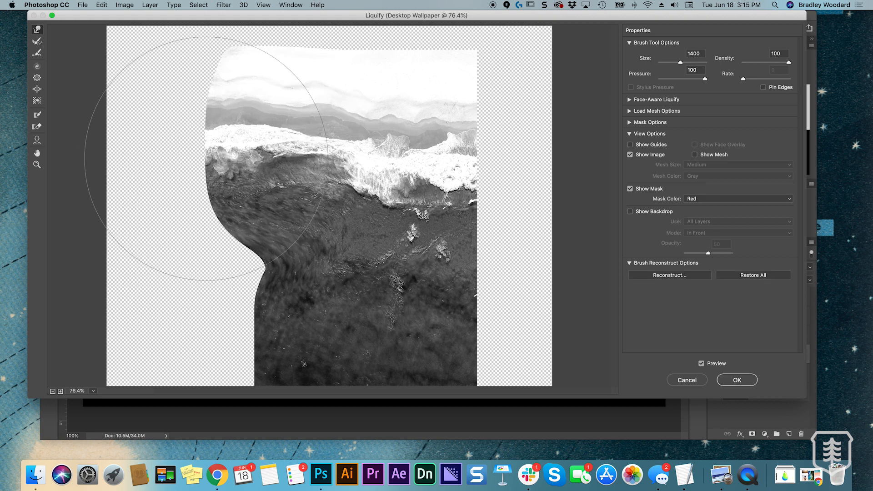
left_click_drag(422, 140, 453, 112)
key("super+z")
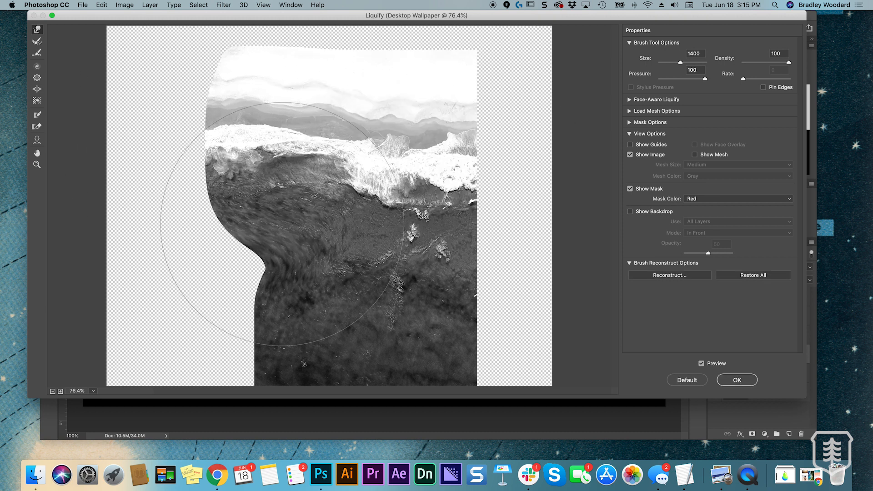
key("super+z")
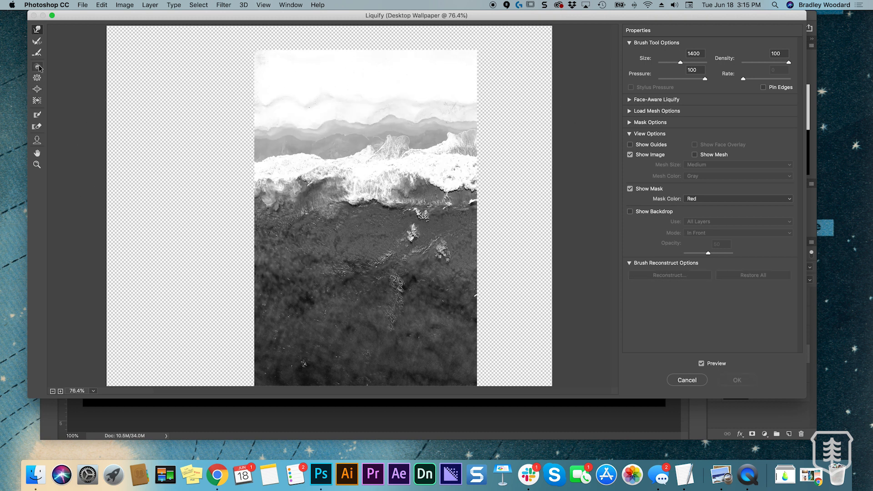
Bulge the surf area of the beach photo with the Bloat tool at brush size 1900 and apply the Liquify filter
left_click(37, 89)
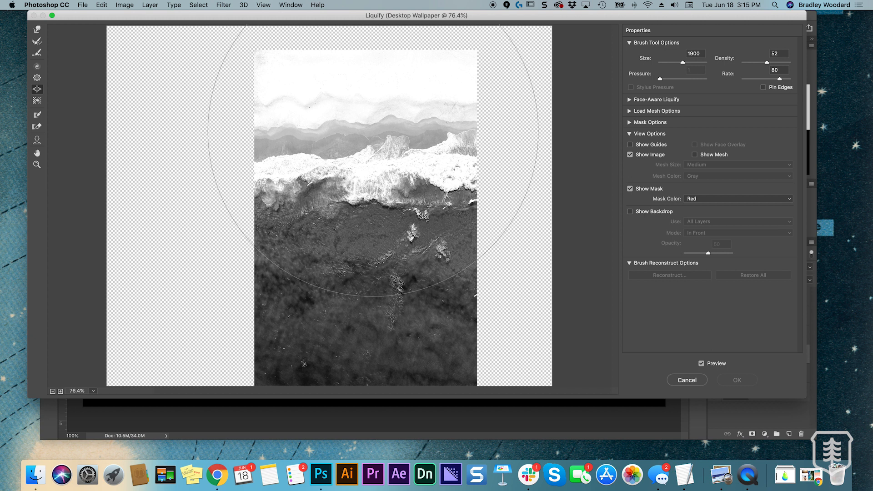
left_click_drag(366, 201, 370, 191)
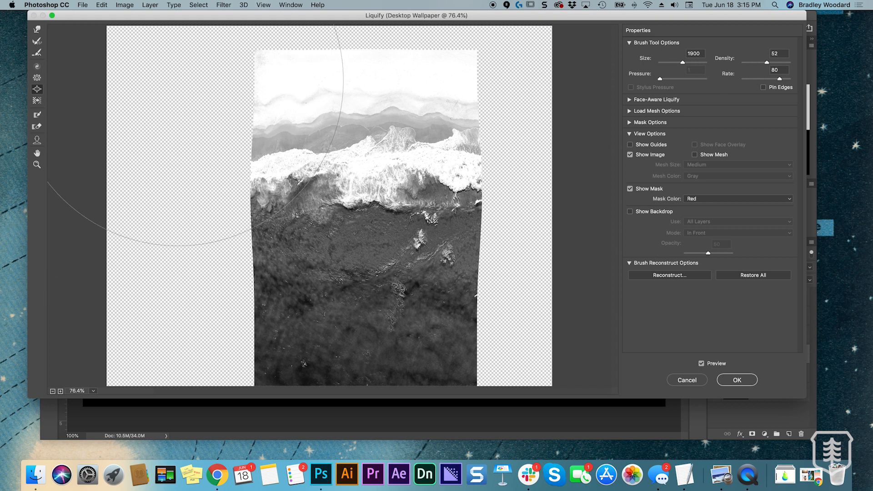
left_click(734, 381)
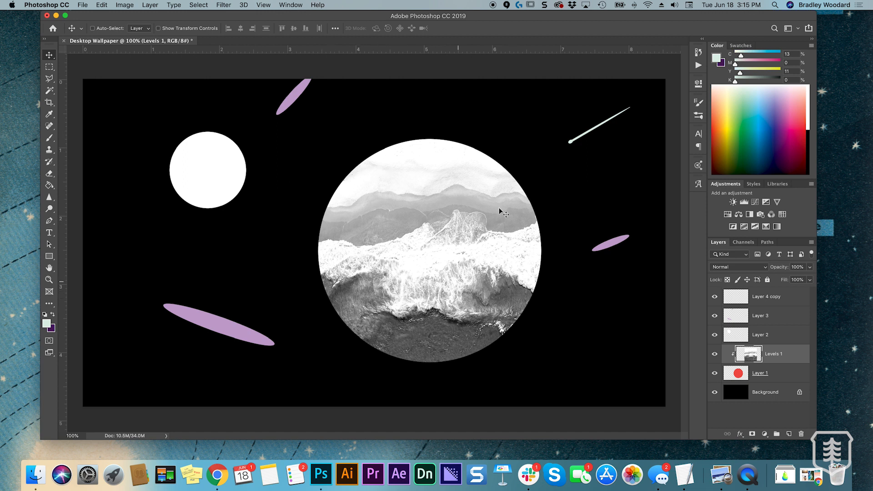
Shift the beach texture slightly within the planet and set its blend mode to Screen
left_click_drag(457, 235, 466, 240)
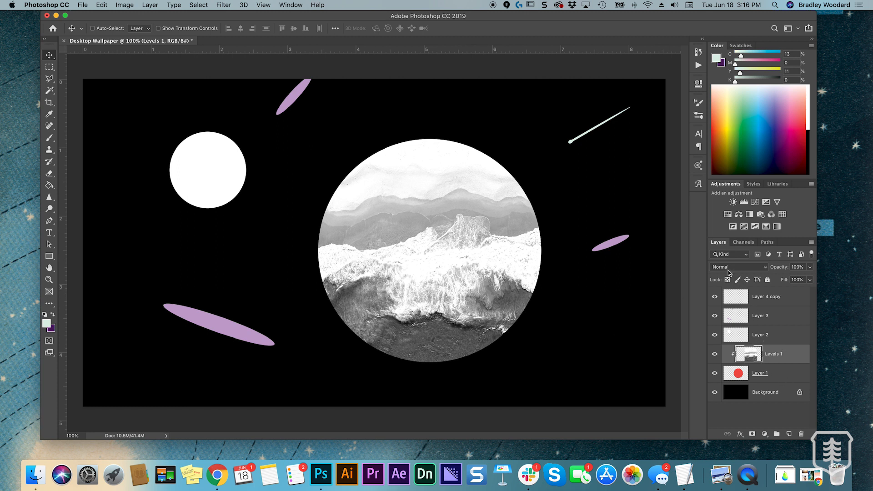
left_click(766, 267)
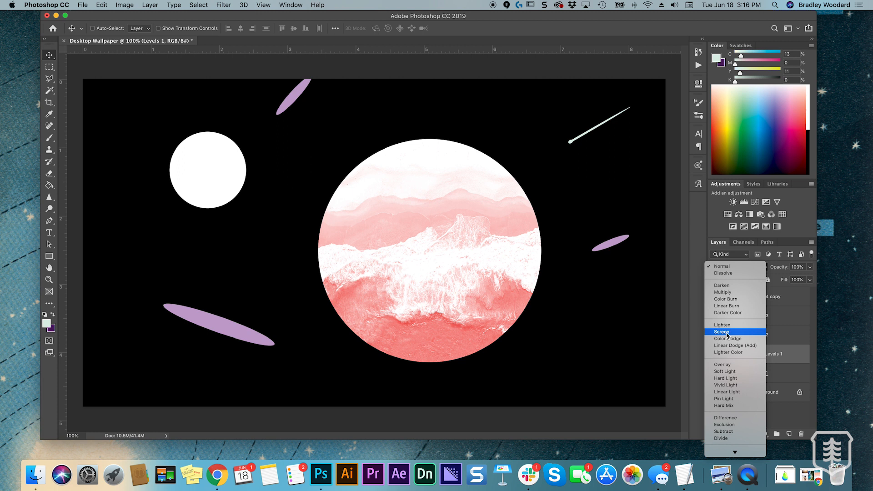
left_click(728, 334)
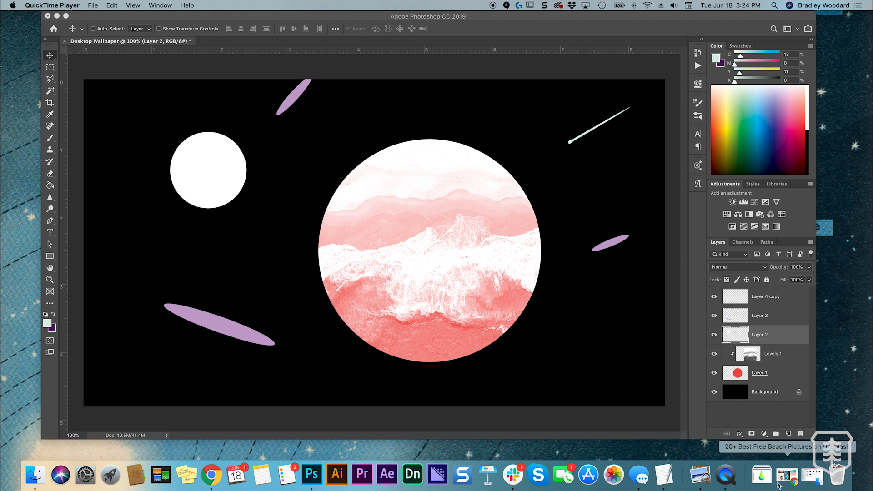
Open andrew-buchanan-1578287-unsplash.jpg from the Photos folder in Photoshop and show the whole image
left_click(810, 479)
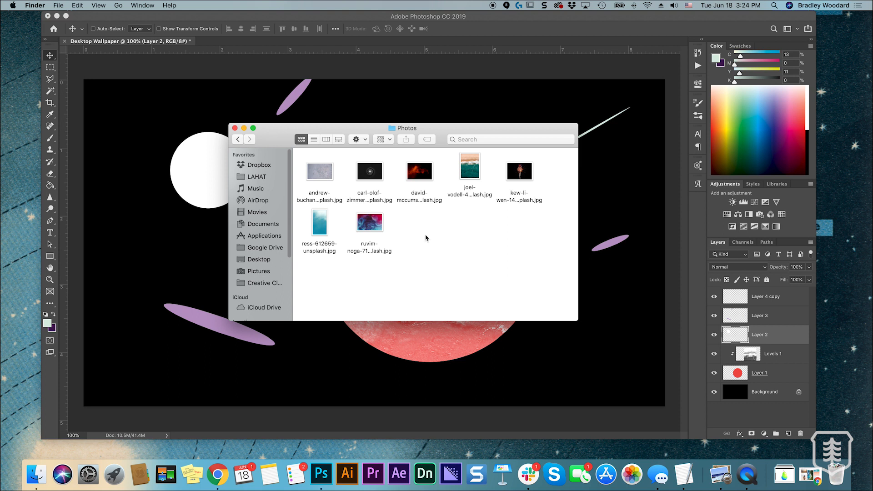
left_click_drag(324, 175, 324, 473)
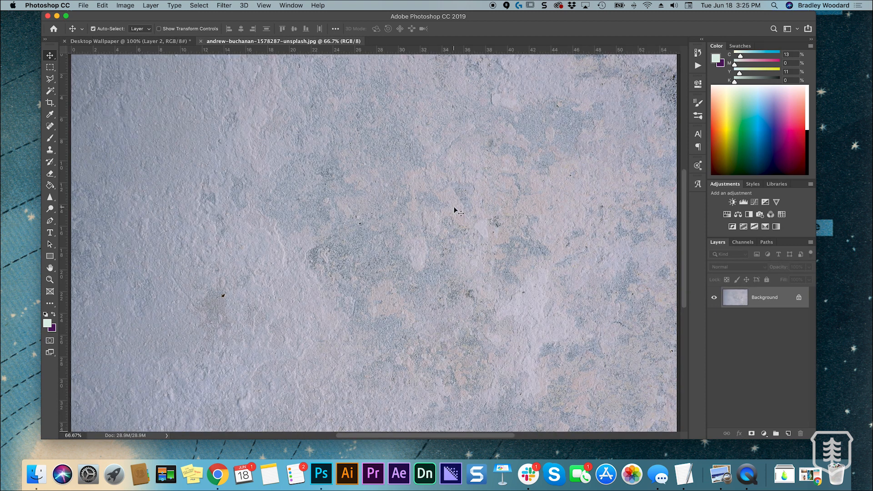
key("super+minus")
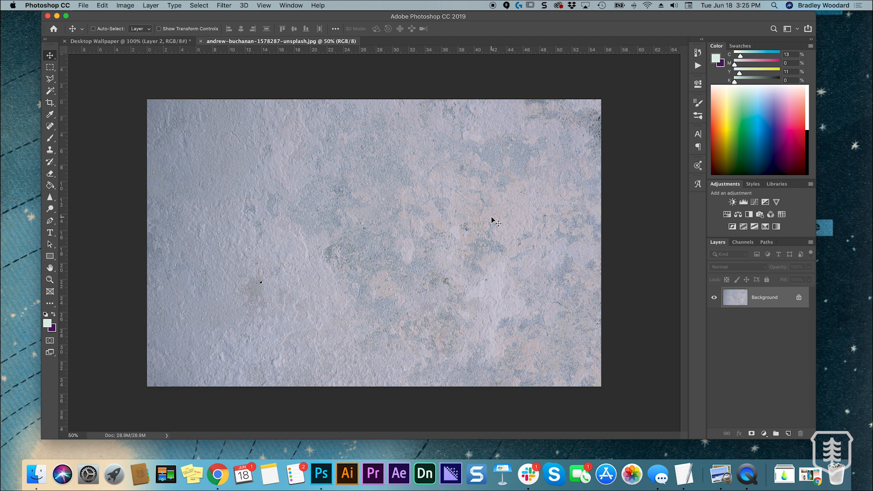
Turn the wall photo's locked background into a regular layer named Layer 0 and convert the image to grayscale
double_click(763, 298)
left_click(465, 252)
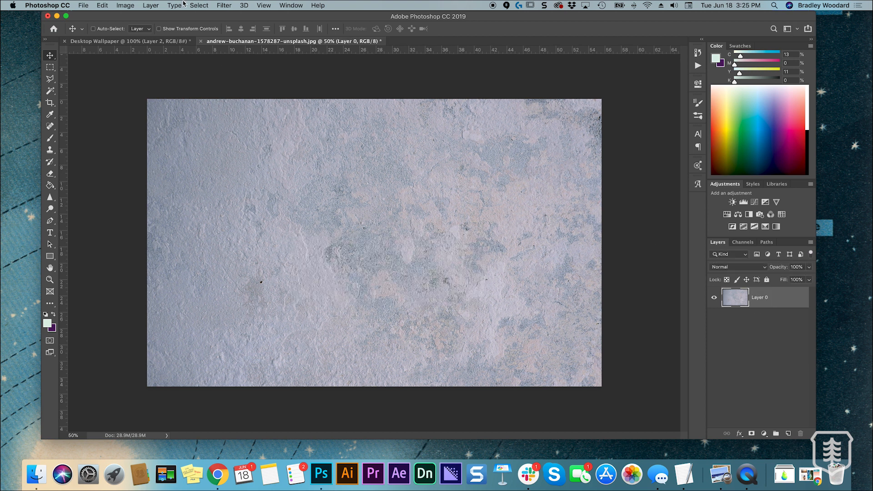
left_click(125, 5)
mouse_move(155, 20)
left_click(237, 27)
Add a Levels adjustment to the wall photo with input shadows 116, midtones 1.35 and highlights 196
left_click(743, 202)
left_click_drag(677, 170, 658, 171)
left_click_drag(575, 172, 620, 174)
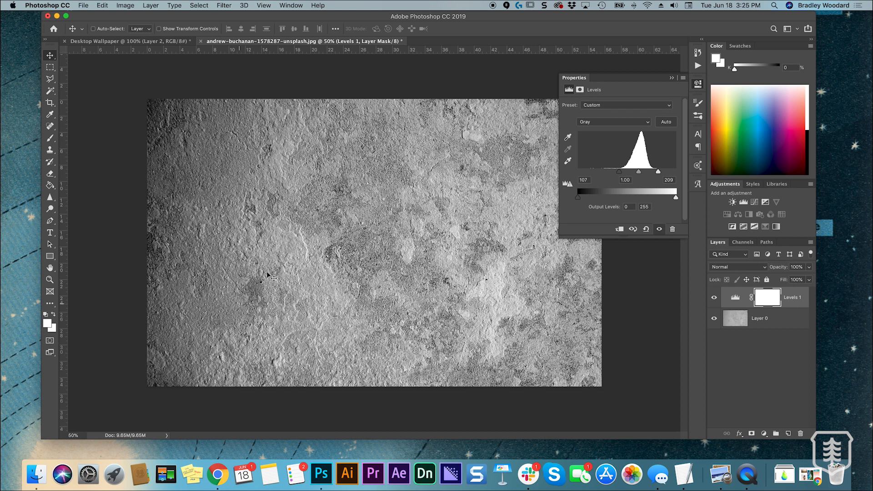
mouse_move(639, 172)
left_mouse_down()
mouse_move(653, 173)
mouse_move(624, 174)
left_mouse_up()
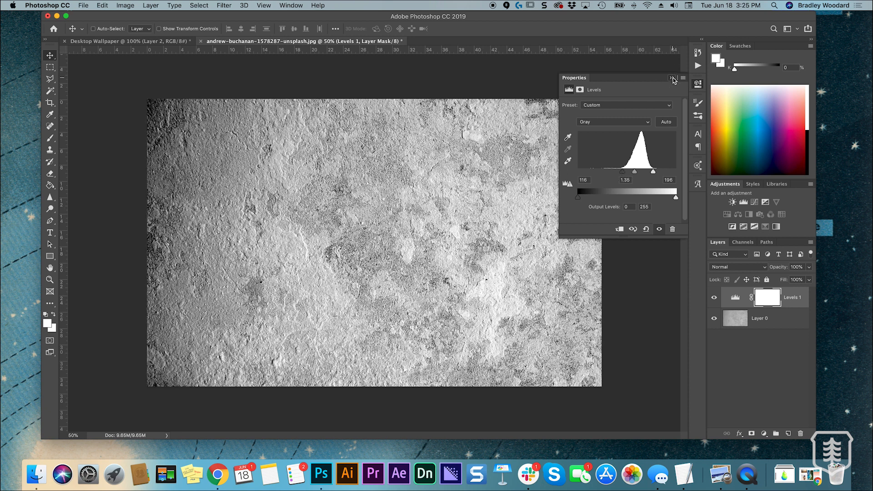
left_click(673, 79)
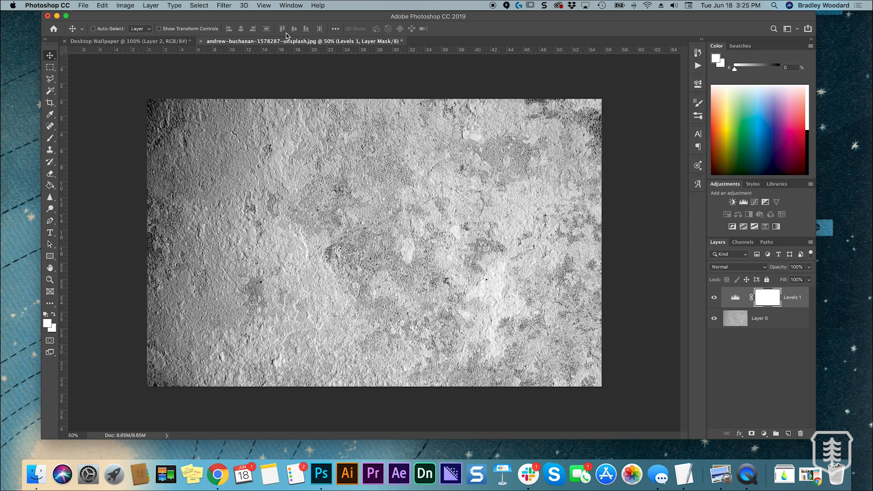
Merge the Levels adjustment with the wall photo layer and copy the result into the Desktop Wallpaper document above Layer 2
left_click_drag(288, 43, 223, 76)
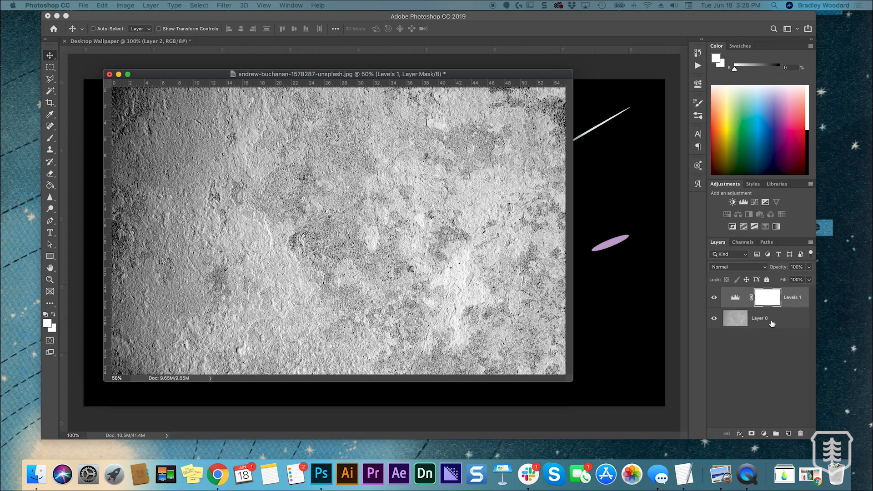
left_click(770, 321)
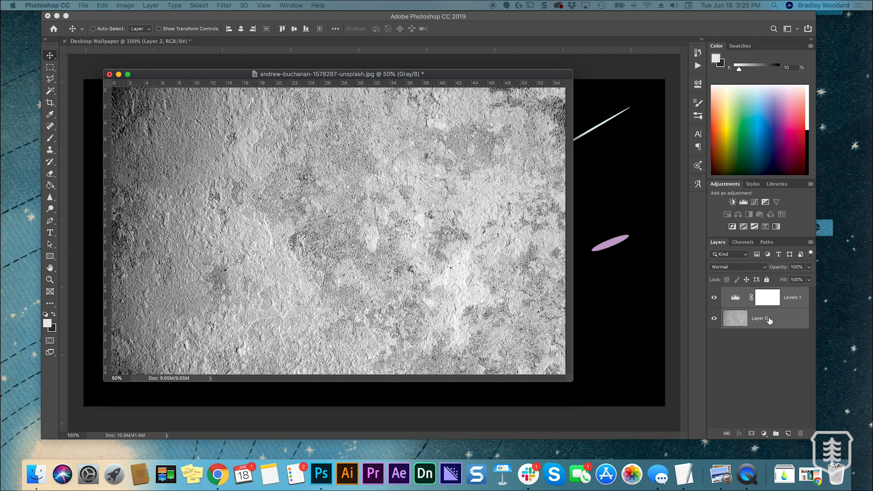
left_click_drag(770, 322, 399, 337)
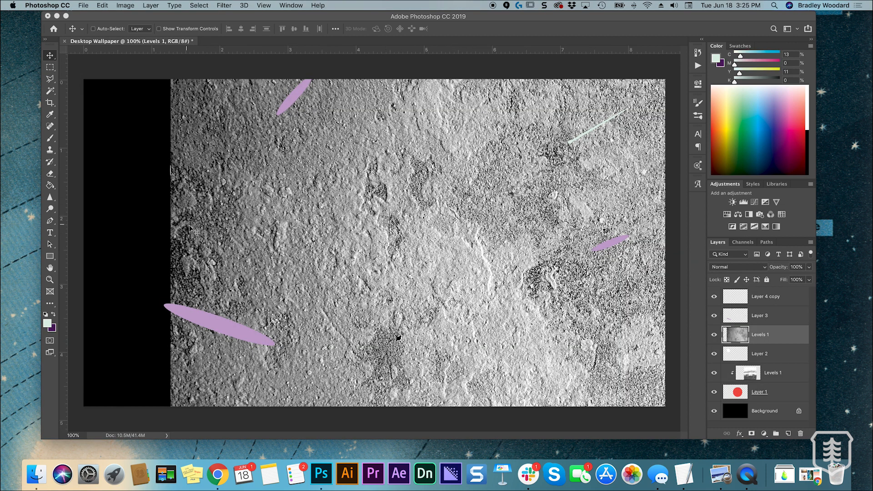
Scale the wall texture to 32.40%, position it over the small planet and clip it to Layer 2
key("super+t")
left_click_drag(173, 268, 558, 231)
left_click_drag(617, 198, 183, 131)
left_click_drag(121, 192, 347, 191)
left_click_drag(517, 185, 265, 184)
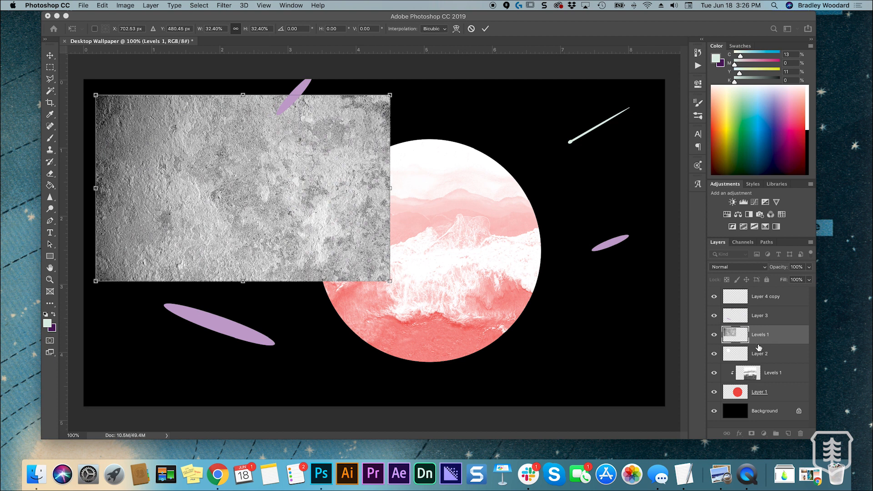
left_click(758, 348, "alt")
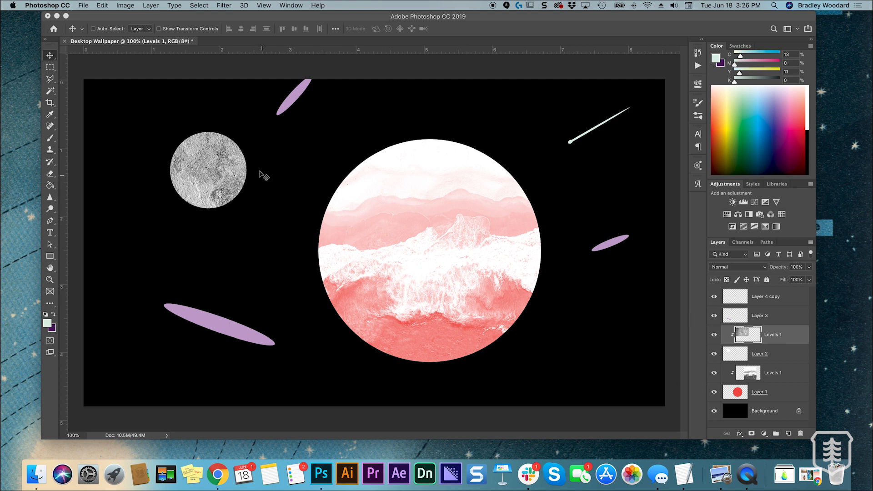
Scale the clipped wall texture to about 70% and rotate and reposition it until it fills the small planet
left_click_drag(216, 177, 160, 183)
key("ctrl+t")
left_click_drag(327, 102, 237, 157)
left_click_drag(194, 195, 195, 152)
left_click_drag(241, 127, 264, 142)
left_click_drag(303, 89, 27, 113)
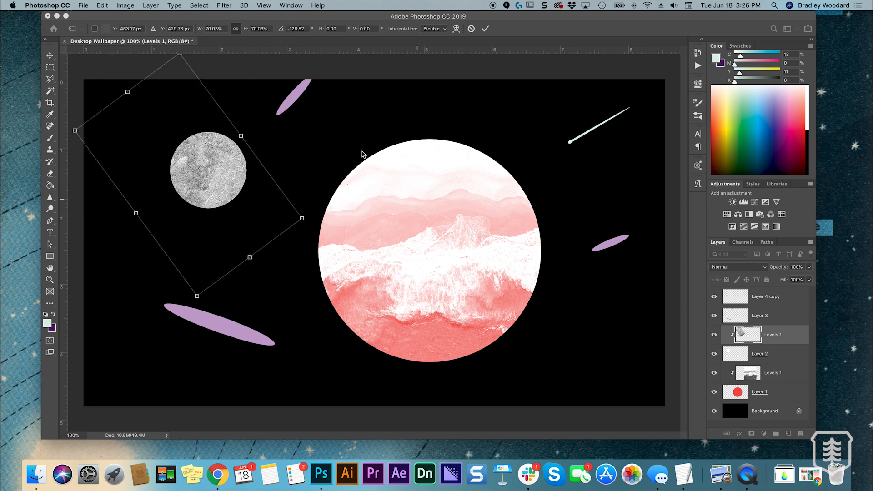
left_click_drag(313, 222, 353, 182)
left_click_drag(221, 177, 238, 205)
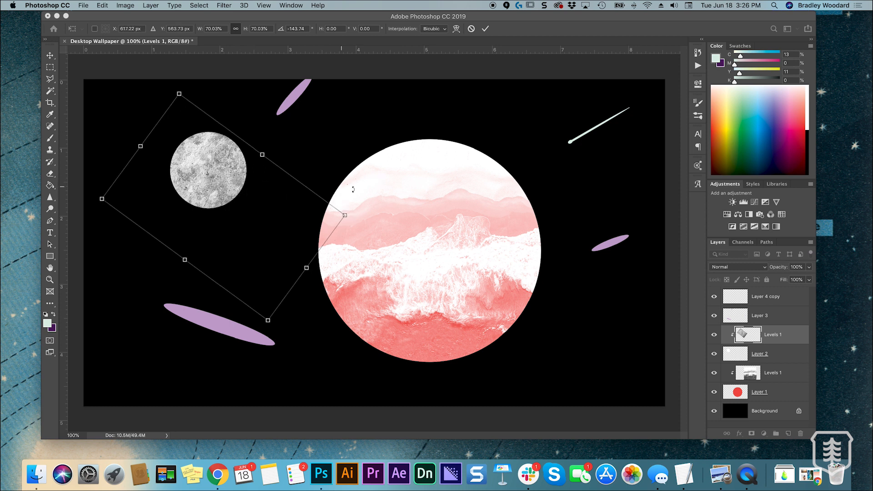
left_click_drag(359, 211, 339, 226)
mouse_move(259, 205)
left_mouse_down()
mouse_move(250, 197)
mouse_move(257, 211)
mouse_move(247, 197)
left_mouse_up()
left_click(486, 28)
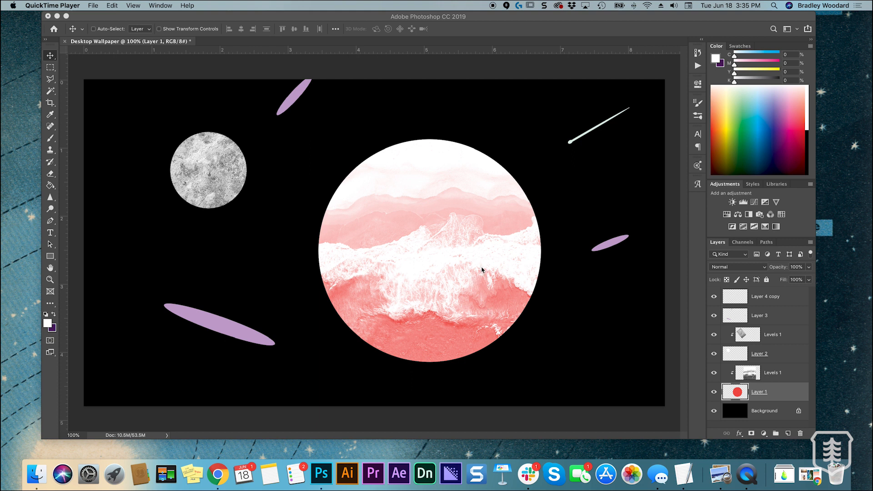
Choose the Soft Round brush preset and enlarge the brush to 400 px
left_click(697, 117)
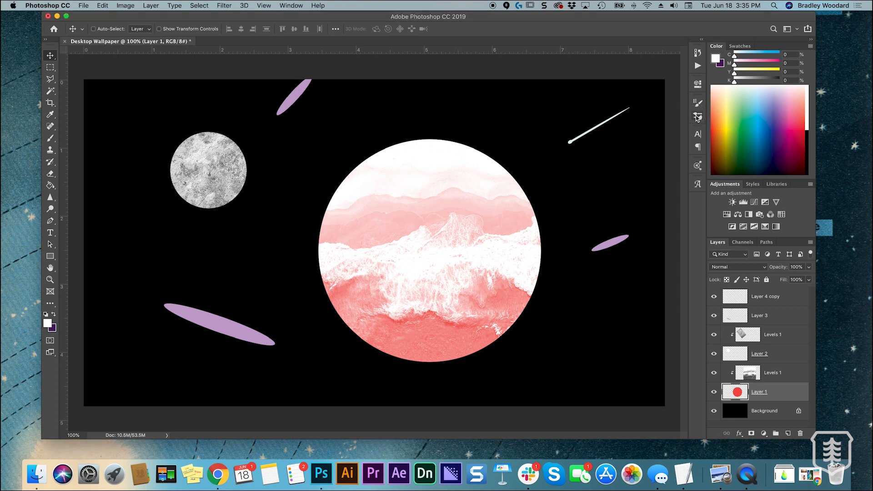
left_click(697, 118)
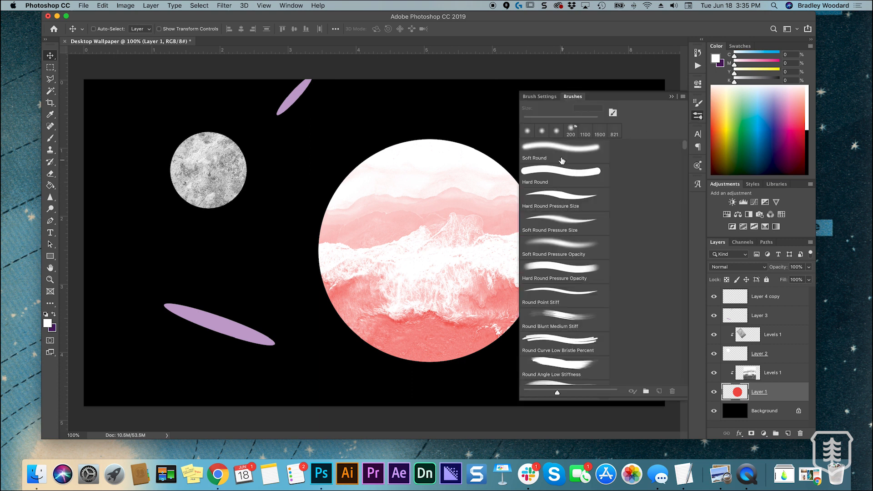
left_click(561, 152)
left_click(672, 97)
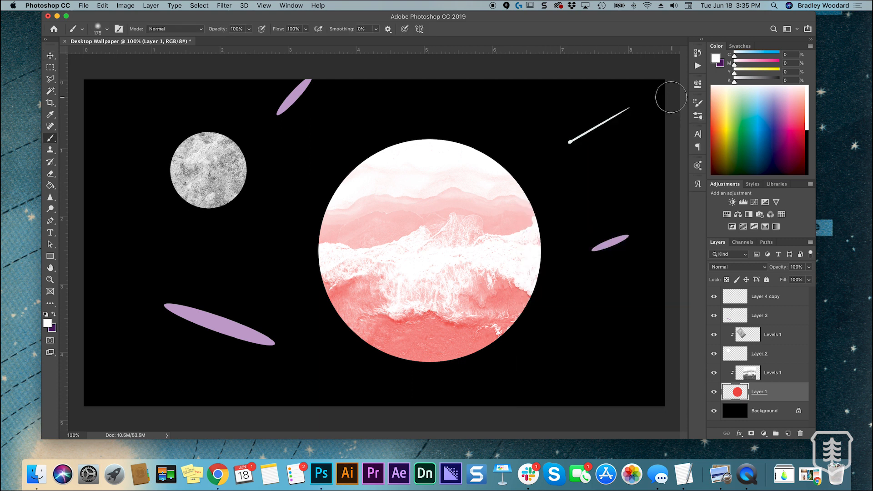
key("bracketright")
key("bracketright")
key("bracketright")
key("bracketright")
Add a new empty layer above the large planet's wave texture and clip it to the planet
left_click(769, 378)
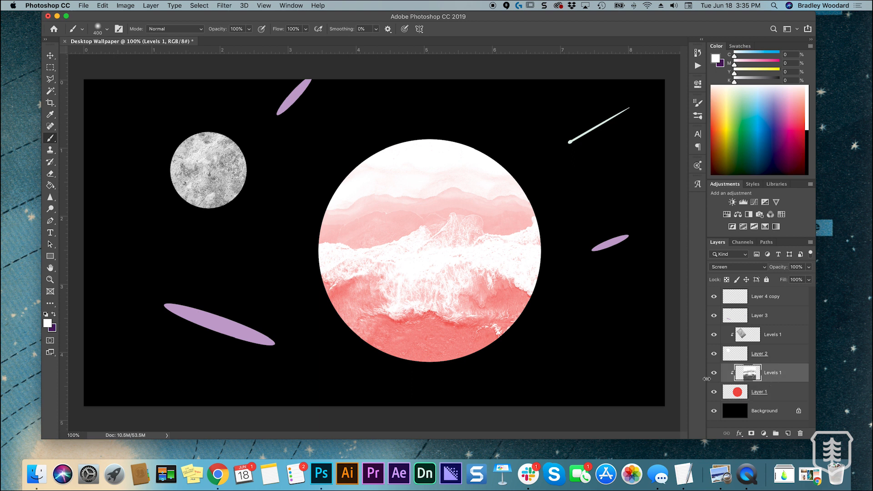
left_click(788, 435)
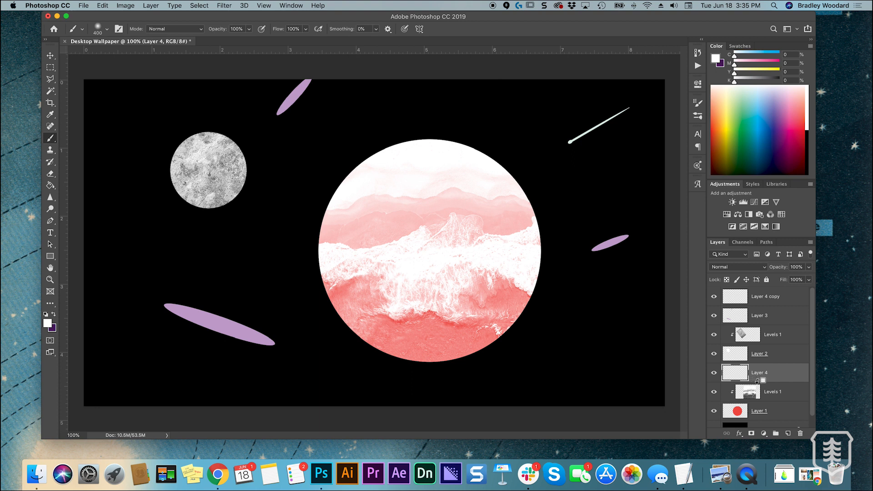
left_click(755, 380, "alt")
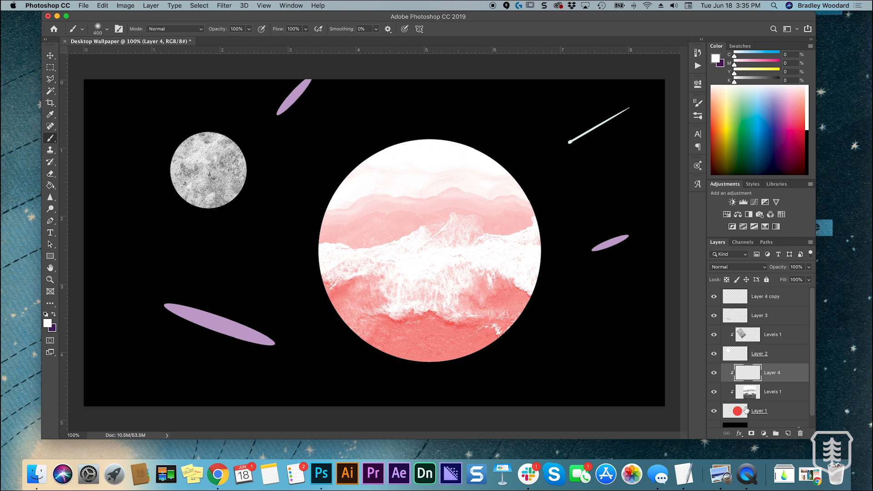
left_click(782, 397)
left_click(774, 377)
Paint a soft black shadow along the large planet's lower-right side with a 500 px brush on the new clipped layer
left_click(809, 132)
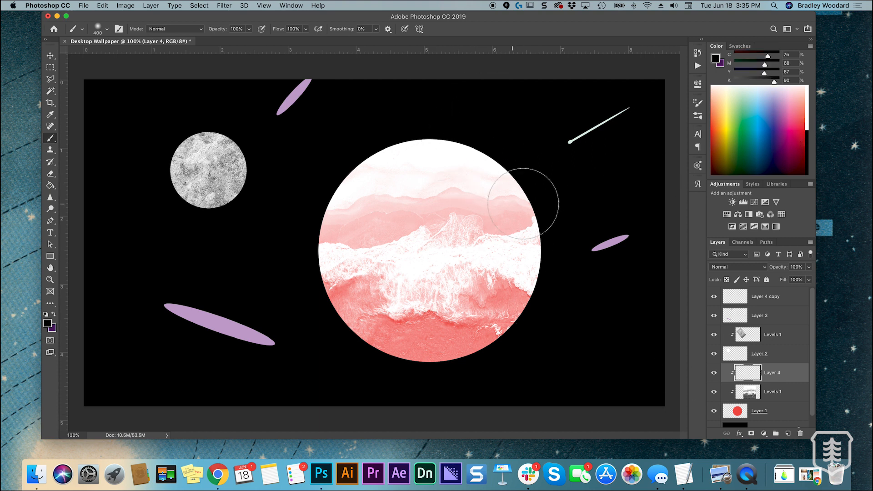
key("bracketright")
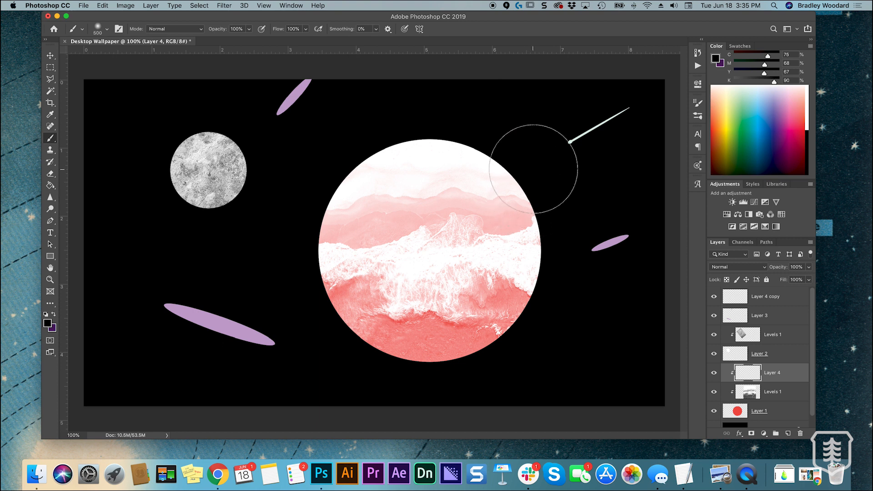
mouse_move(532, 166)
left_mouse_down()
mouse_move(535, 235)
mouse_move(487, 312)
mouse_move(418, 352)
mouse_move(322, 353)
mouse_move(350, 363)
mouse_move(425, 357)
mouse_move(463, 340)
mouse_move(509, 295)
mouse_move(548, 197)
mouse_move(550, 154)
mouse_move(538, 70)
left_mouse_up()
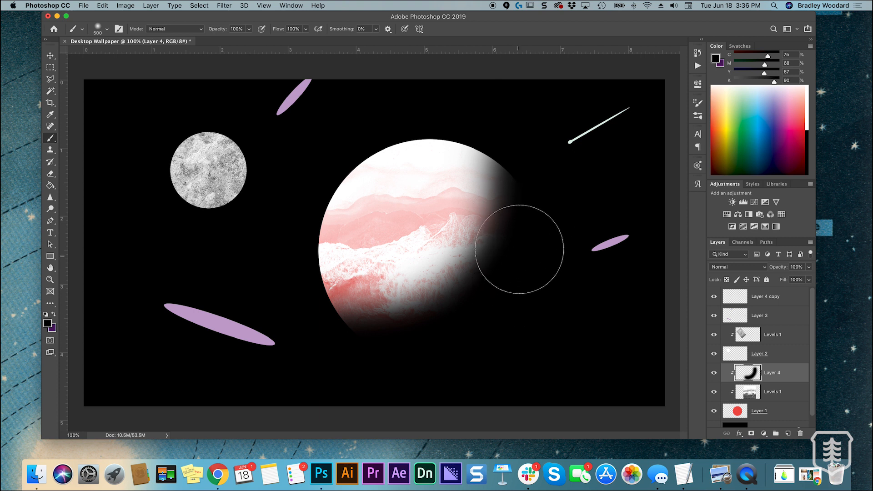
mouse_move(523, 230)
left_mouse_down()
mouse_move(509, 274)
mouse_move(469, 319)
mouse_move(388, 351)
mouse_move(277, 366)
left_mouse_up()
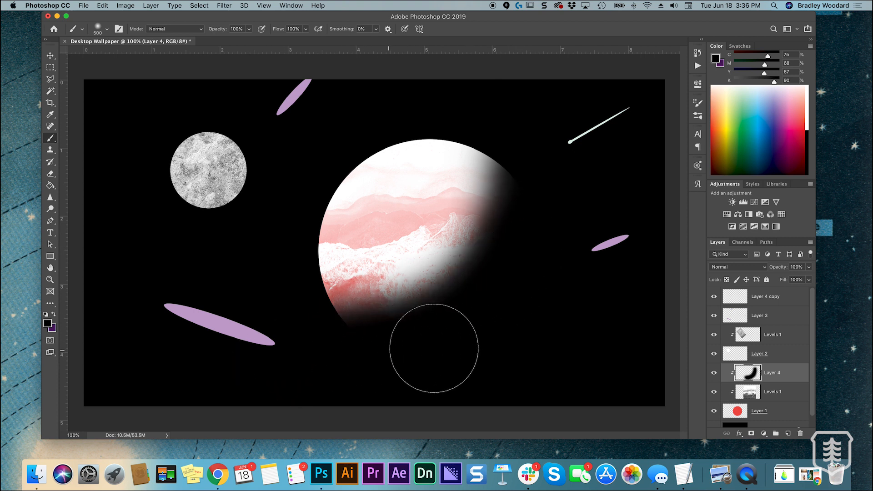
key("super+z")
mouse_move(344, 345)
left_mouse_down()
mouse_move(429, 350)
mouse_move(473, 332)
mouse_move(513, 290)
mouse_move(536, 226)
left_mouse_up()
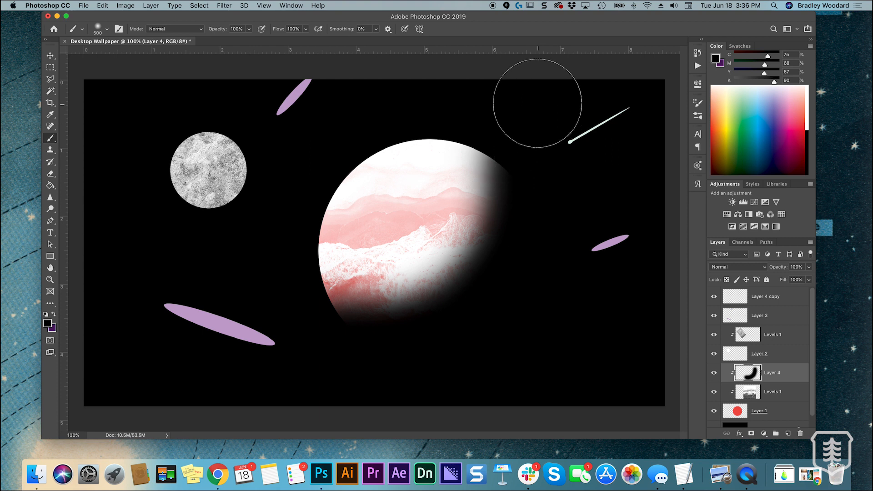
key("super+z")
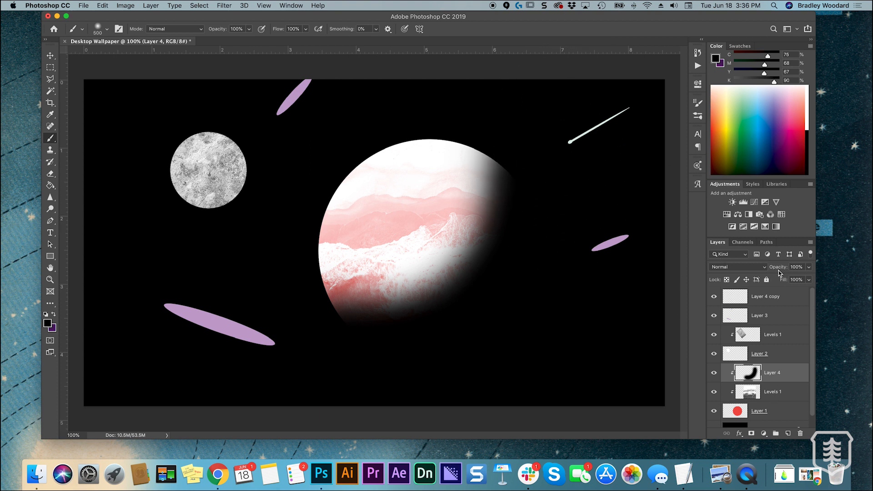
Lower the opacity of the large planet's shadow layer to 83%
left_click(809, 268)
left_click(793, 279)
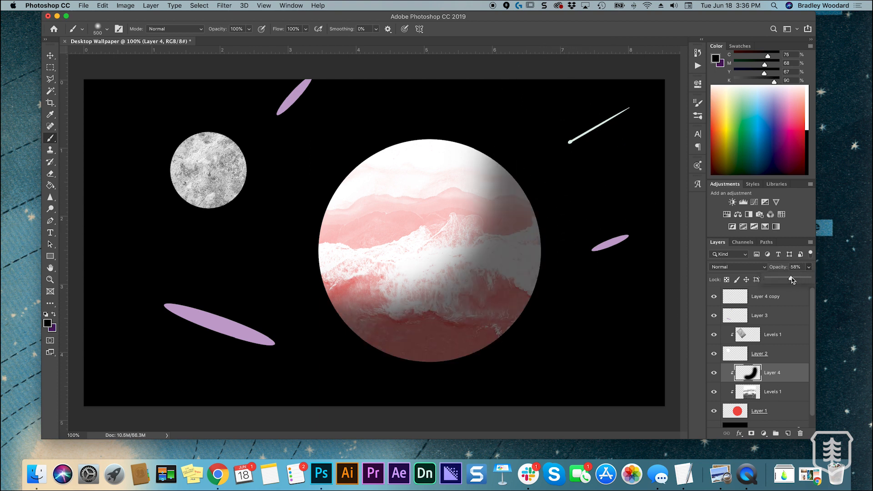
left_click_drag(795, 280, 803, 280)
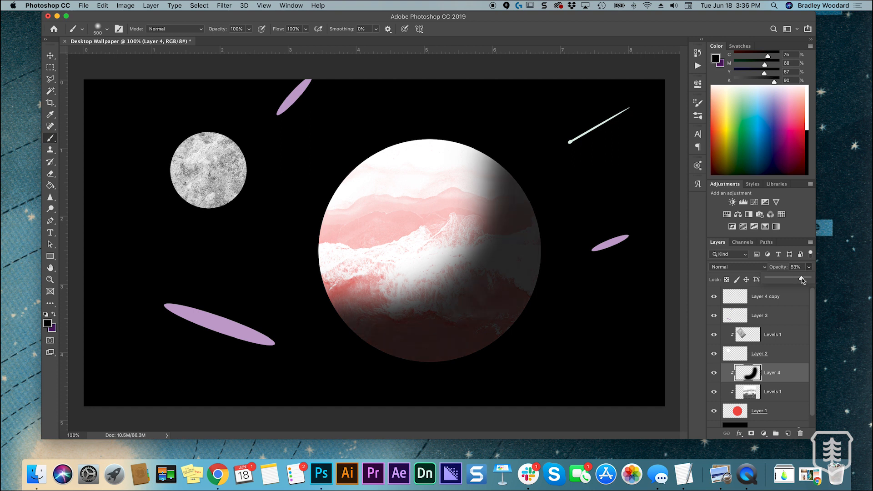
left_click_drag(803, 280, 802, 281)
Add another clipped layer above the large planet's shadow and try a smaller black brush stroke along its lower-right edge
left_click(789, 434)
left_click(757, 381, "alt")
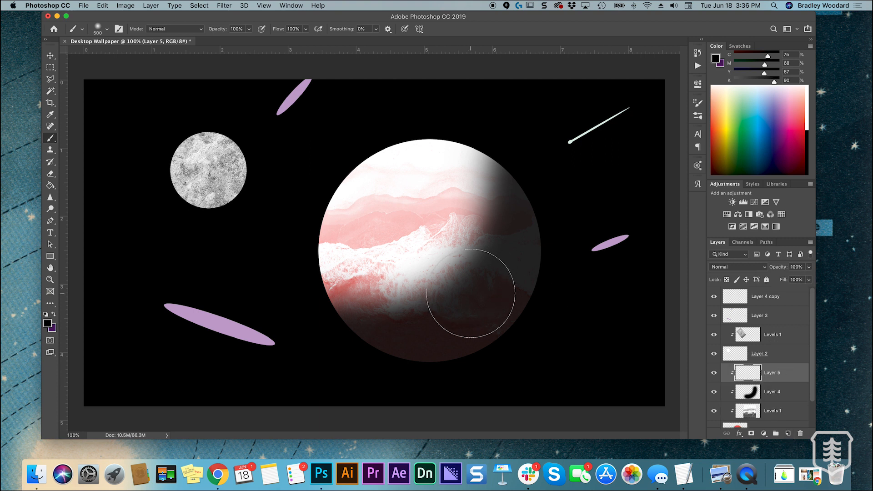
key("bracketleft")
key("bracketleft")
key("bracketleft")
mouse_move(537, 203)
left_mouse_down()
mouse_move(541, 244)
mouse_move(524, 306)
mouse_move(463, 362)
mouse_move(384, 357)
left_mouse_up()
key("super+z")
Paint a second black shadow along the large planet's lower-right edge with a 400 px brush and set its layer's opacity to 78%
key("bracketright")
key("bracketright")
key("bracketright")
key("bracketright")
mouse_move(551, 202)
left_mouse_down()
mouse_move(534, 279)
mouse_move(461, 352)
mouse_move(255, 330)
left_mouse_up()
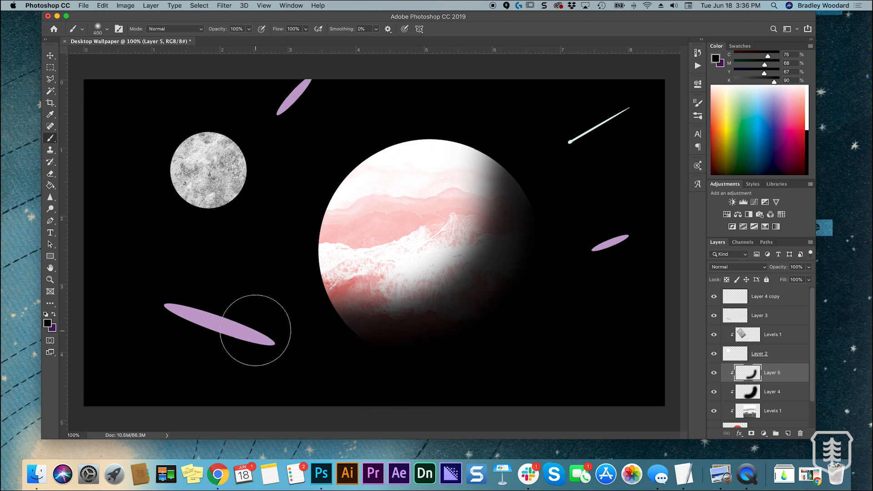
key("super+z")
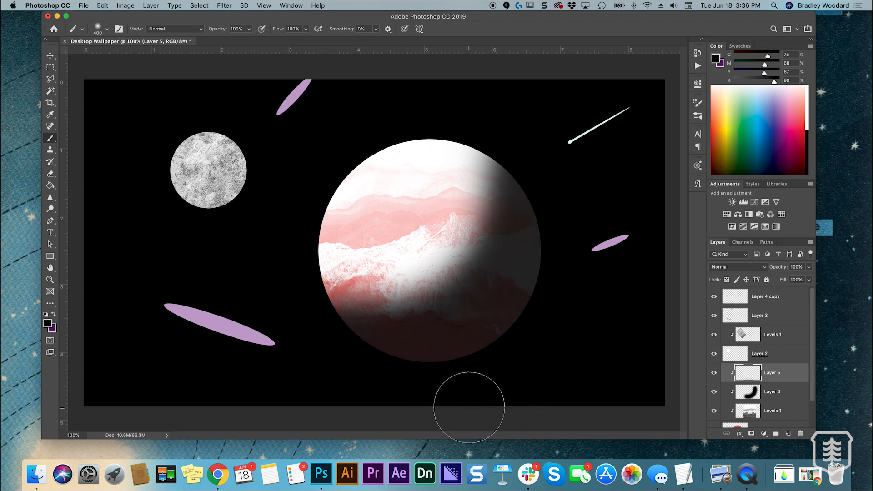
mouse_move(471, 363)
left_mouse_down()
mouse_move(523, 328)
mouse_move(555, 241)
mouse_move(540, 287)
mouse_move(313, 366)
mouse_move(478, 369)
left_mouse_up()
mouse_move(427, 352)
left_mouse_down()
mouse_move(477, 335)
mouse_move(561, 247)
mouse_move(511, 302)
mouse_move(580, 211)
mouse_move(569, 208)
mouse_move(586, 258)
left_mouse_up()
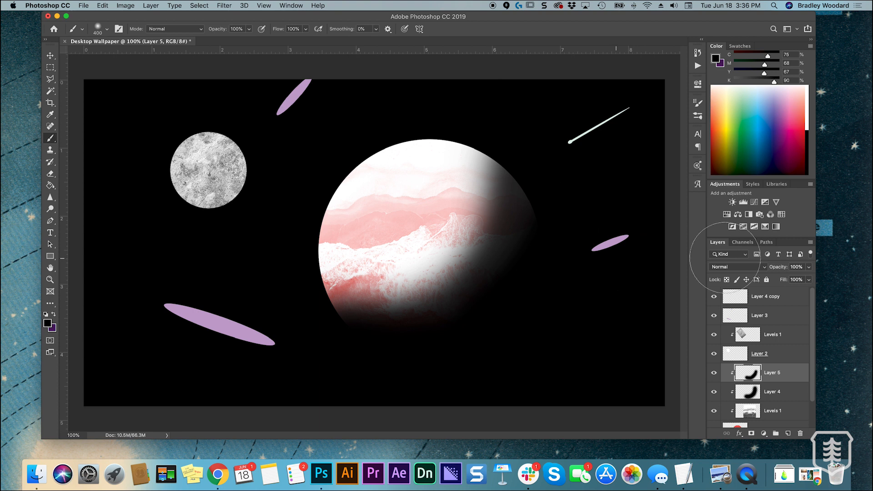
left_click(809, 267)
left_click_drag(809, 279, 792, 279)
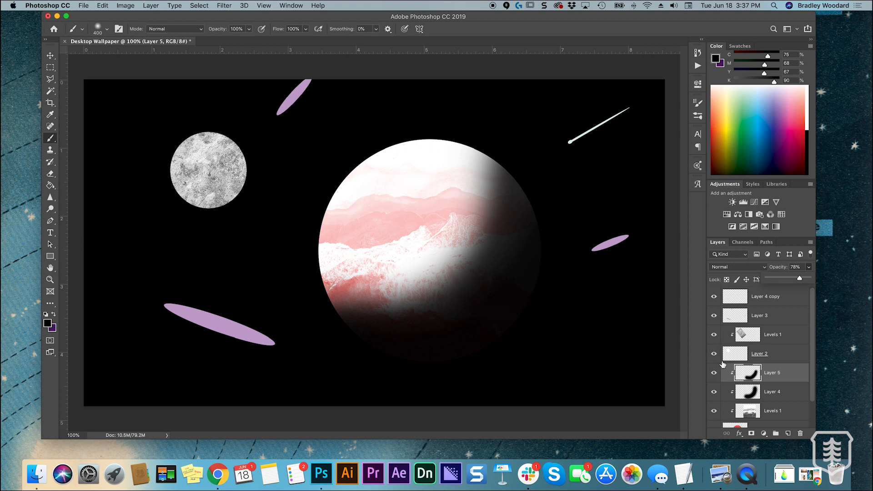
Add a new layer clipped to the large planet above both shadows and set the foreground color to white
left_click(787, 434)
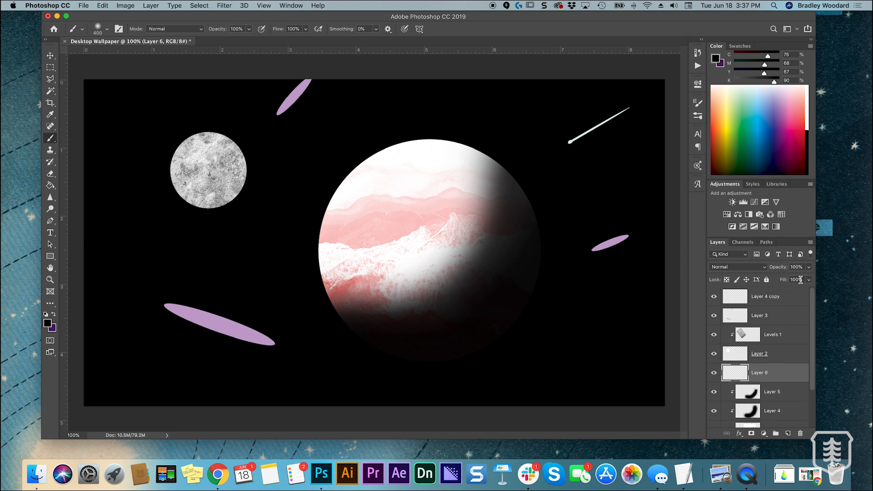
left_click(767, 379, "alt")
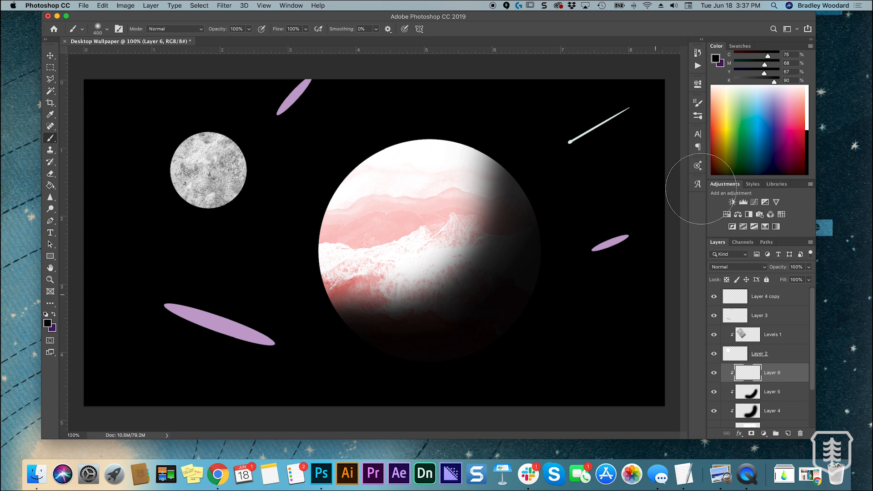
left_click(809, 109)
Paint a soft white highlight over the large planet's upper-left side, enlarging the brush to 400 px for the wider strokes
key("bracketleft")
key("bracketleft")
mouse_move(367, 211)
left_mouse_down()
mouse_move(312, 228)
mouse_move(321, 190)
mouse_move(312, 232)
left_mouse_up()
key("bracketright")
key("bracketright")
key("bracketright")
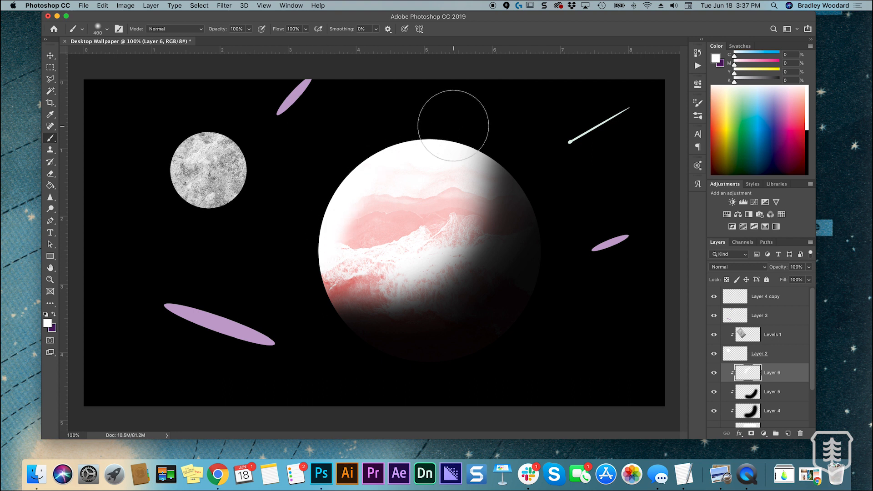
left_click_drag(347, 210, 399, 166)
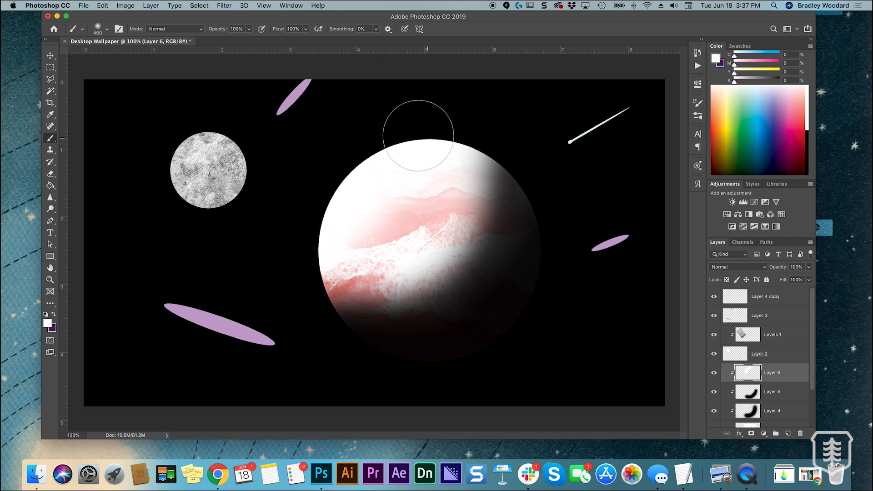
left_click_drag(341, 214, 360, 314)
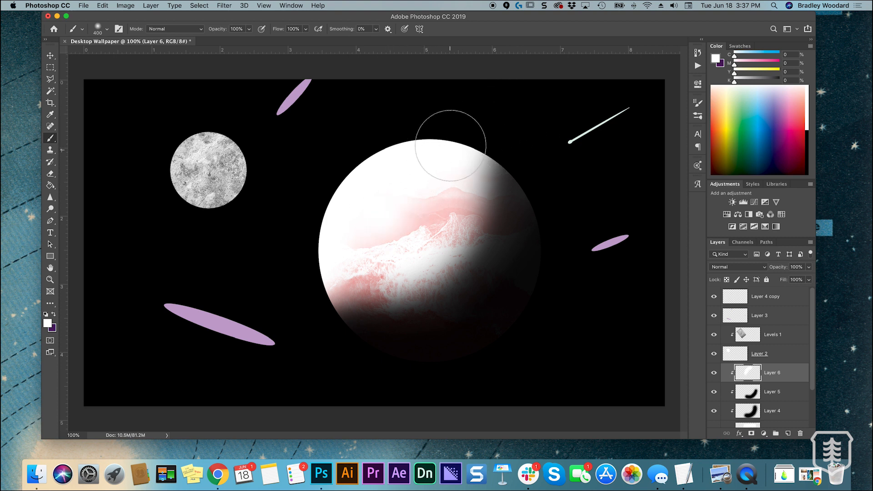
Lower the white highlight layer's opacity to 24% and shift the highlight slightly toward the planet's upper-left edge
left_click(808, 267)
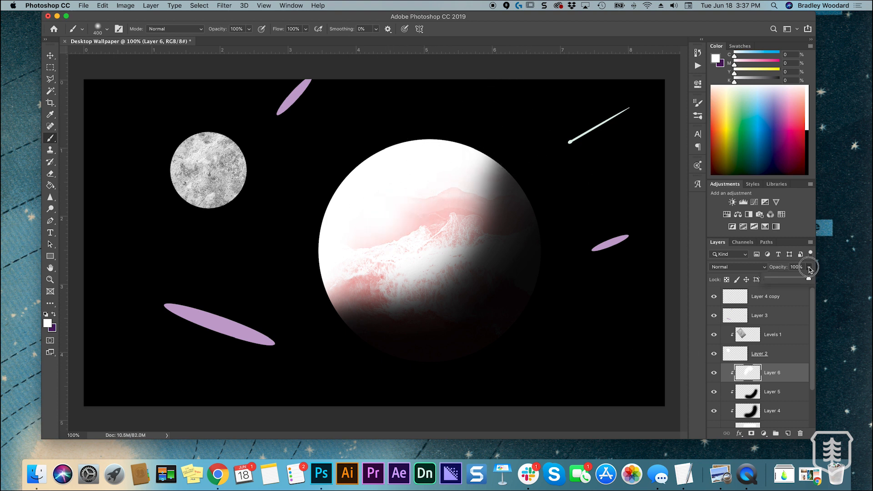
mouse_move(792, 281)
left_mouse_down()
mouse_move(768, 281)
mouse_move(778, 280)
left_mouse_up()
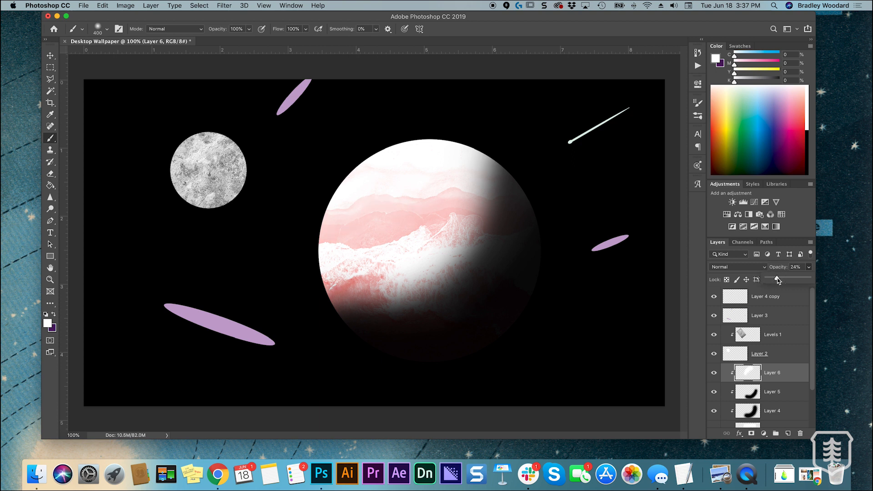
key("v")
mouse_move(415, 208)
left_mouse_down()
mouse_move(382, 181)
mouse_move(391, 204)
left_mouse_up()
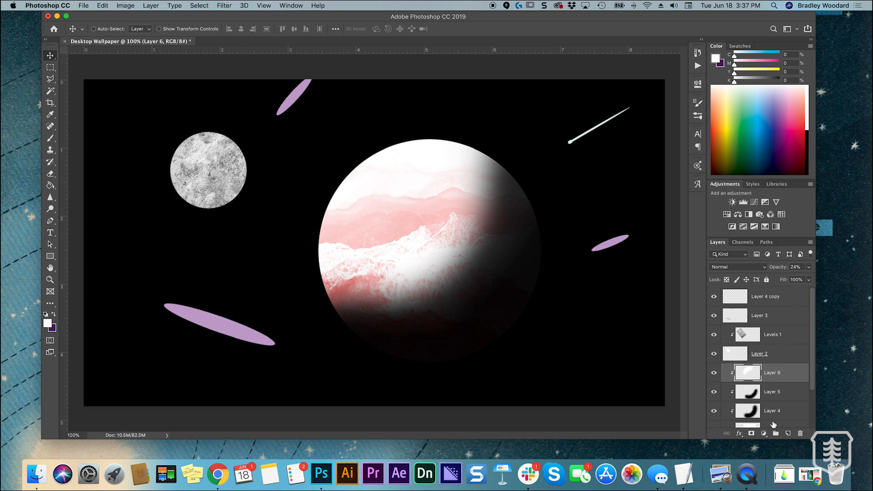
Add another clipped layer above the highlight and paint a narrower white highlight along the planet's upper-left edge with a 175 px brush
left_click(789, 434)
left_click(757, 379, "alt")
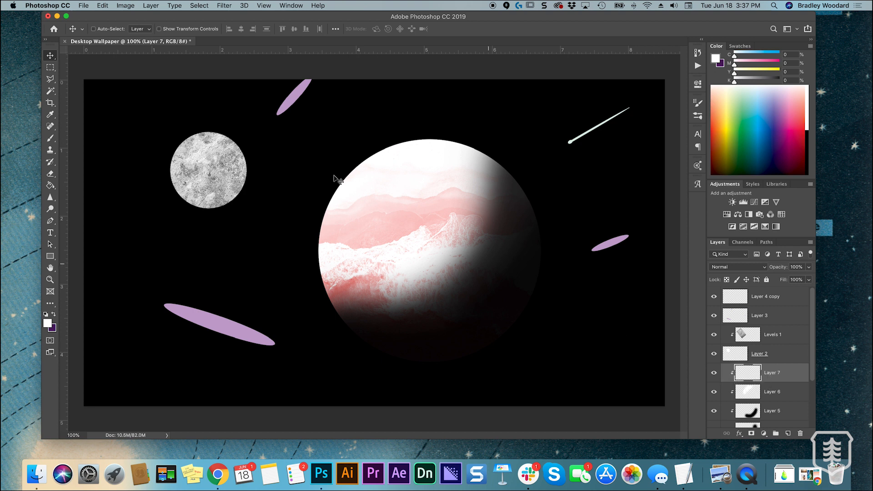
key("b")
key("bracketleft")
key("bracketleft")
key("bracketleft")
key("bracketleft")
key("bracketleft")
key("bracketleft")
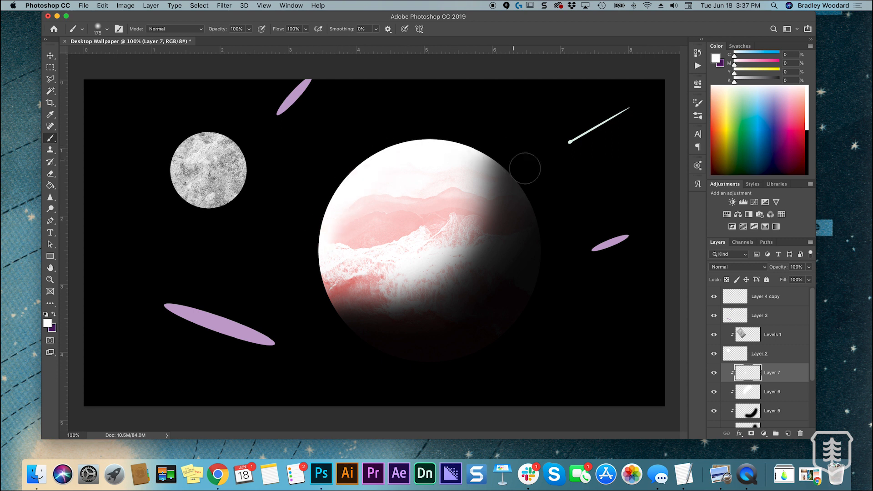
Lower the narrower white highlight layer's opacity to 83%
left_click(809, 269)
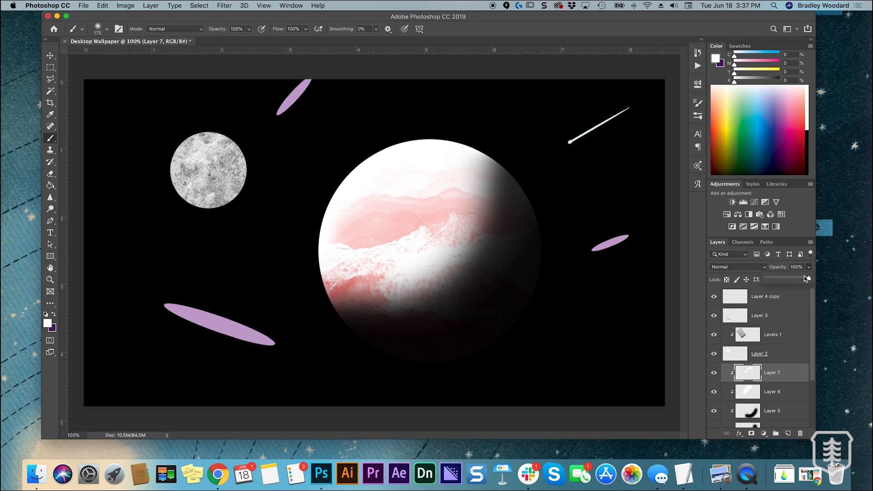
key("v")
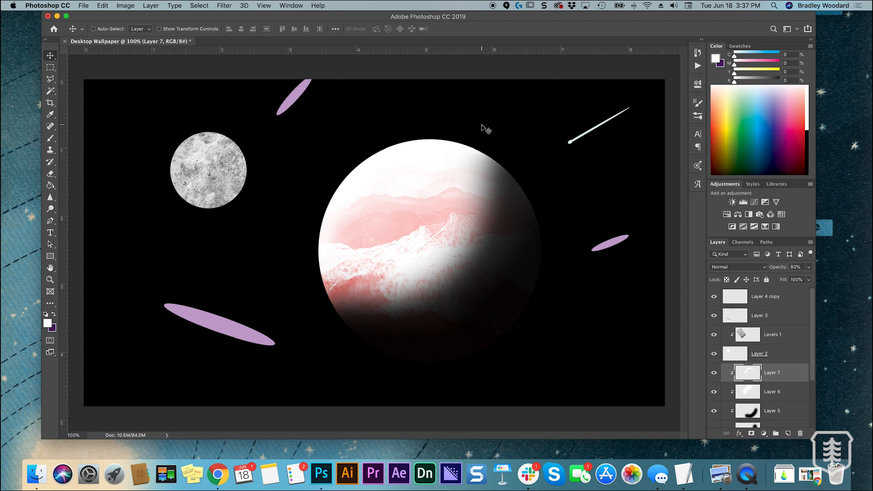
Choose the Dodge tool, hide the large planet's two white highlight layers and select its Levels 1 texture layer
left_click_drag(51, 211, 70, 213)
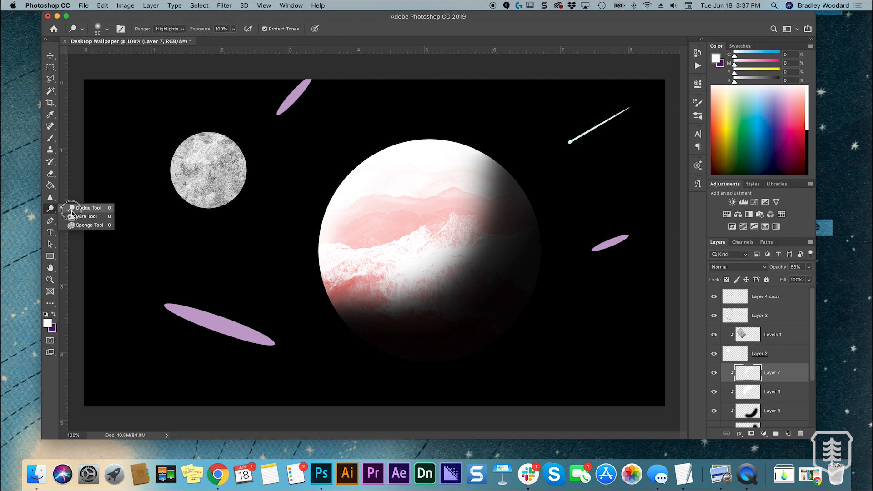
left_click(72, 212)
left_click_drag(717, 373, 716, 397)
scroll(767, 399, "down", 5)
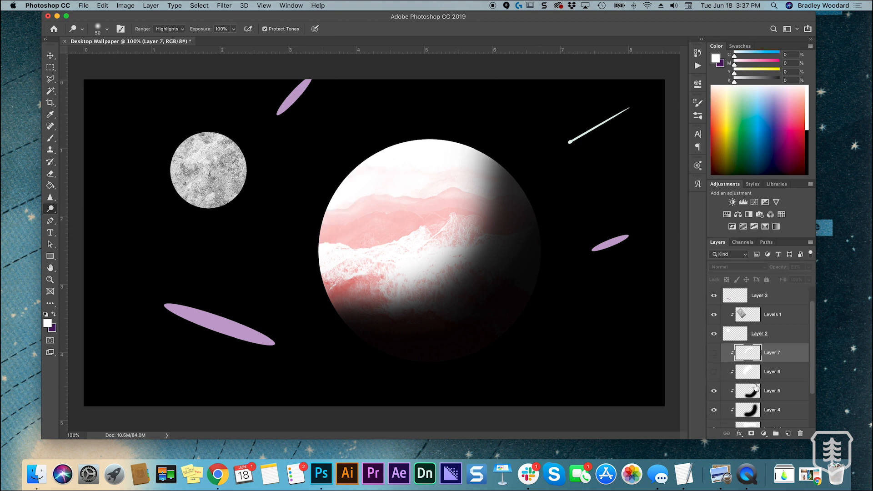
left_click(777, 403)
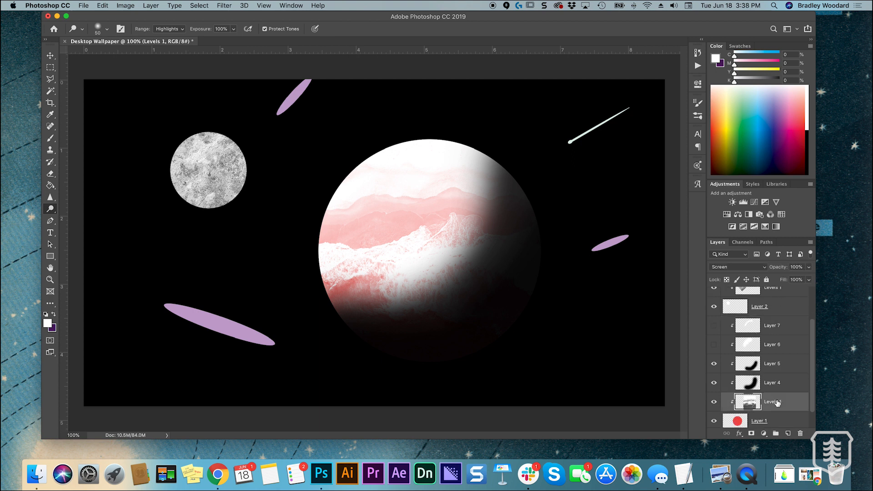
Try painting white directly on the planet's texture layer along the upper-left side with a 400 px brush, and undo it
key("b")
key("bracketright")
key("bracketright")
key("bracketright")
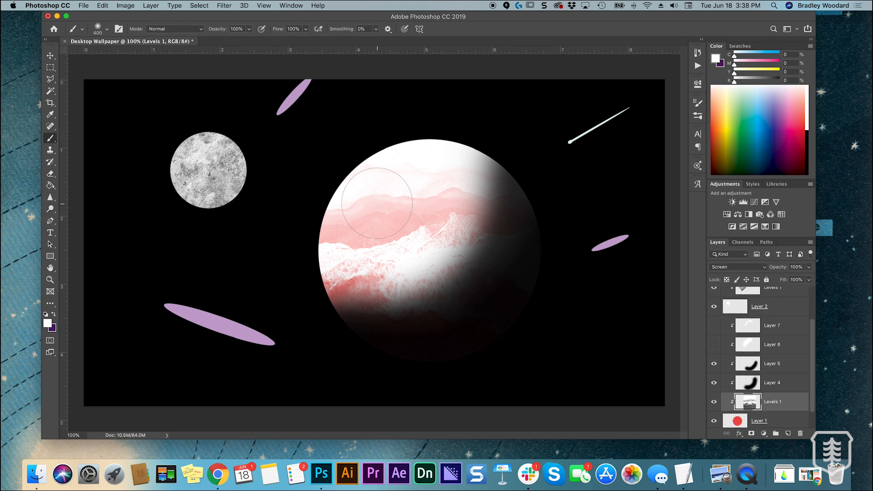
mouse_move(329, 249)
left_mouse_down()
mouse_move(372, 156)
mouse_move(328, 250)
mouse_move(416, 124)
left_mouse_up()
key("super+z")
Try dodging the highlights on the planet texture's upper-left side, enlarging the brush up to 700 px, and undo the strokes
left_click(51, 209)
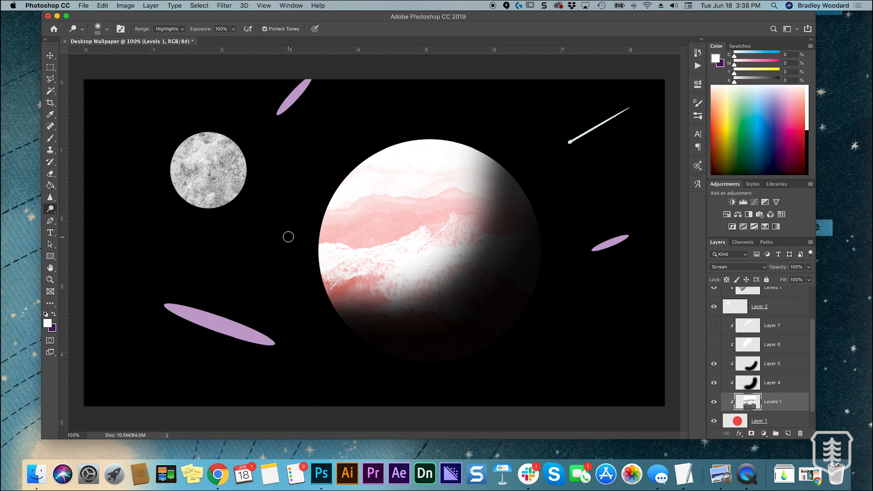
mouse_move(350, 232)
left_mouse_down()
mouse_move(346, 206)
mouse_move(356, 203)
mouse_move(354, 223)
mouse_move(377, 202)
mouse_move(334, 285)
mouse_move(362, 209)
mouse_move(345, 249)
mouse_move(369, 211)
mouse_move(394, 210)
mouse_move(412, 180)
left_mouse_up()
key("super+z")
key("super+z")
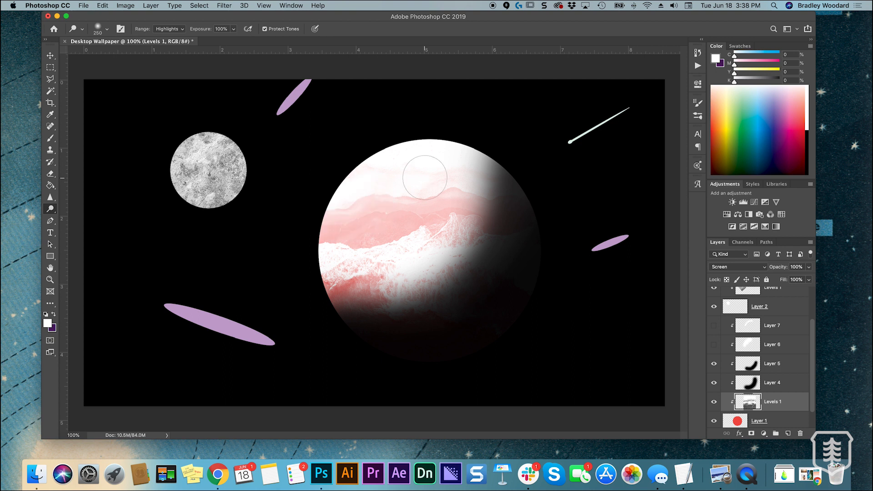
key("bracketright")
key("bracketright")
key("bracketright")
key("bracketright")
key("bracketright")
left_click_drag(345, 205, 394, 172)
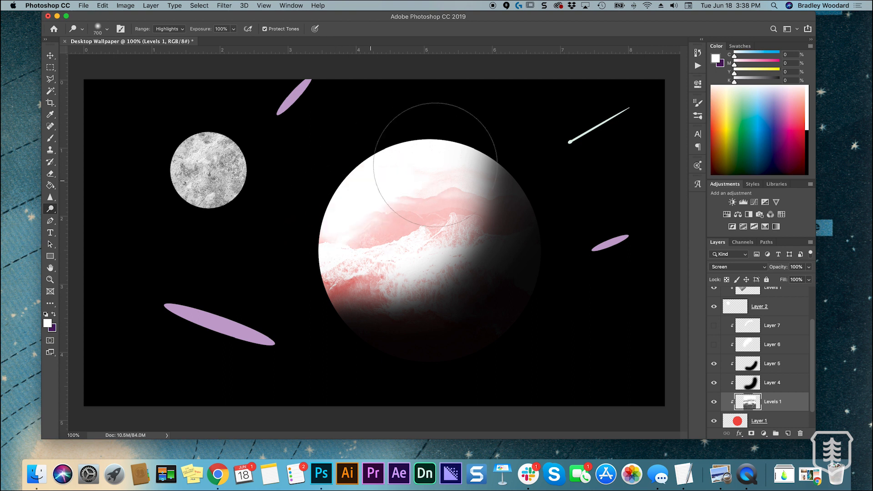
key("super+z")
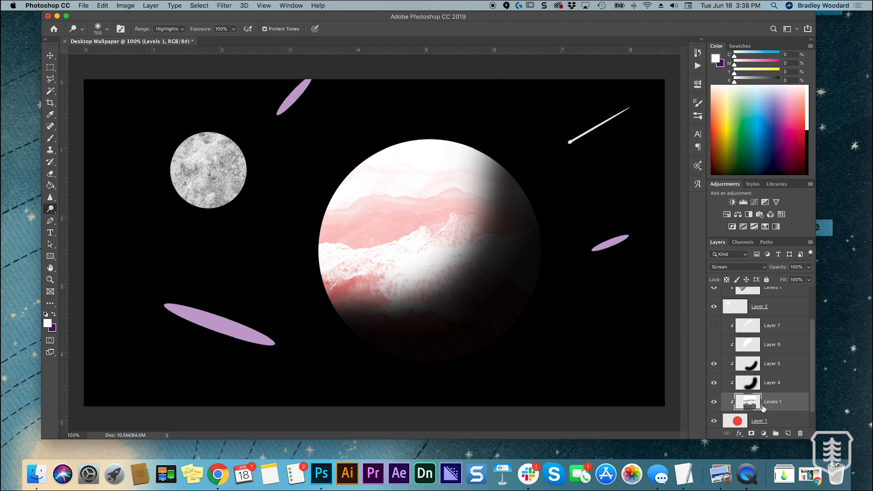
Select Layer 7 and show the large planet's two white highlight layers again
left_click(774, 326)
left_click(714, 326)
left_click(715, 345)
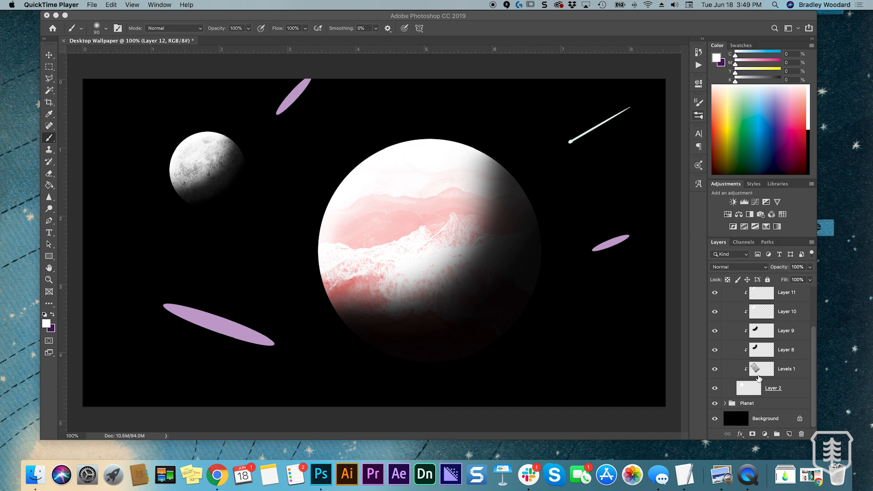
Collapse the Moon group, expand the Planet group and select the empty Layer 12 beneath the planet shape
scroll(746, 359, "up", 2)
left_click(726, 312)
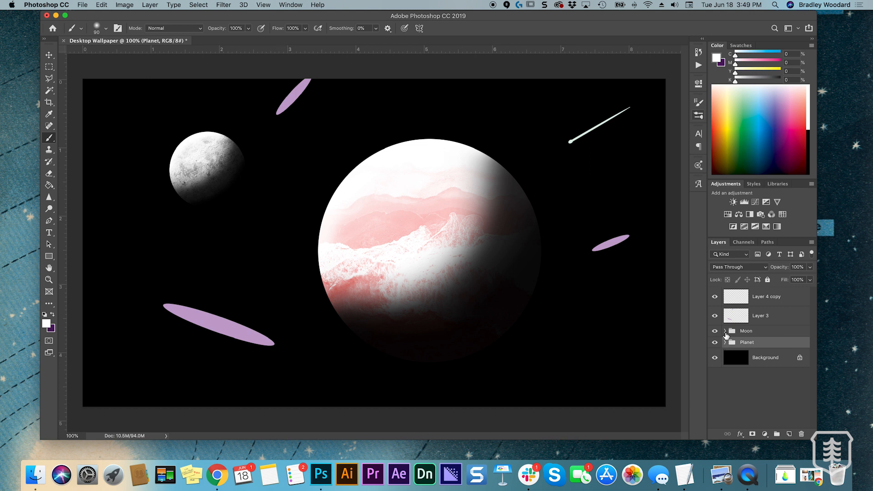
left_click(726, 342)
scroll(742, 346, "down", 3)
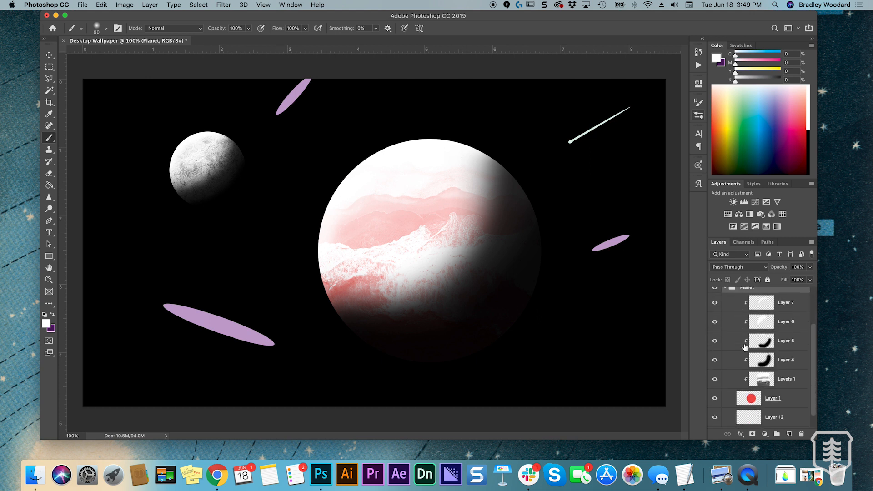
scroll(746, 362, "down", 1)
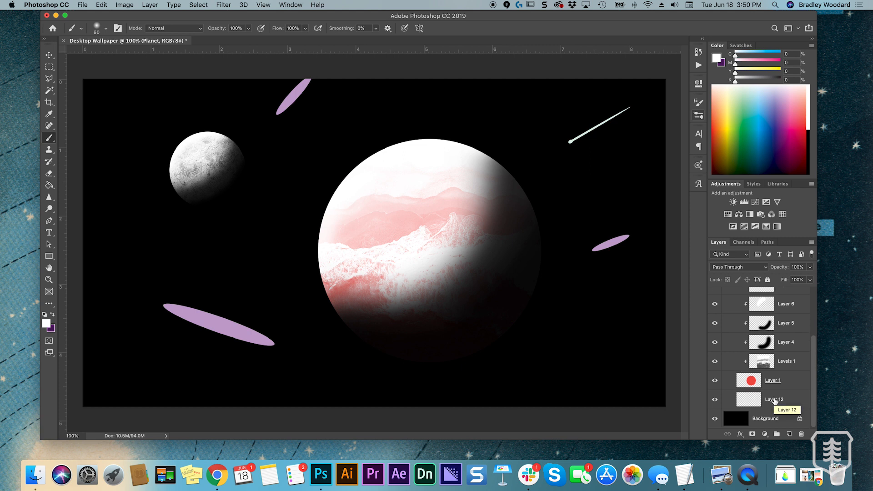
left_click(774, 400)
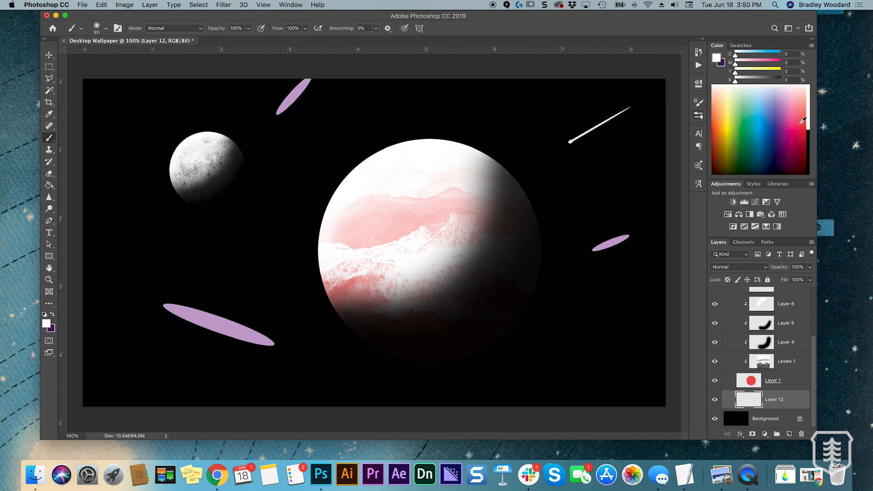
Paint a soft white glow behind the large planet's upper-left rim with a 90 px Soft Round brush, undoing stray strokes
left_click(699, 115)
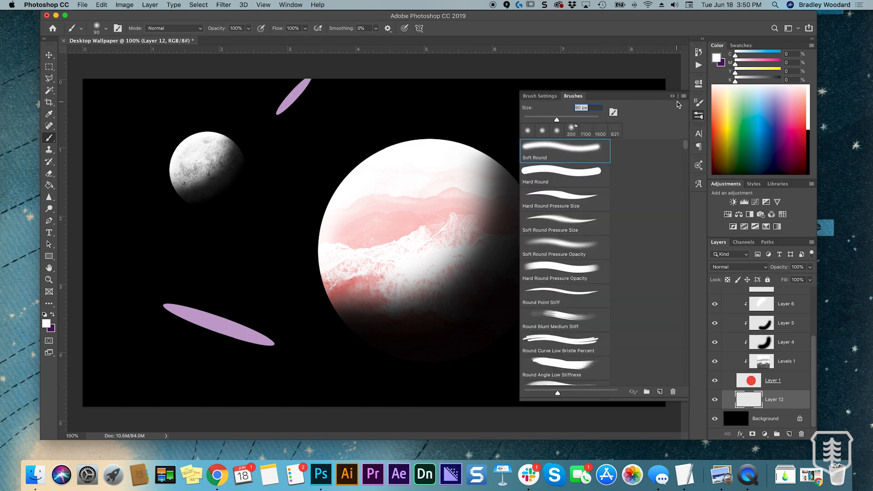
left_click(672, 96)
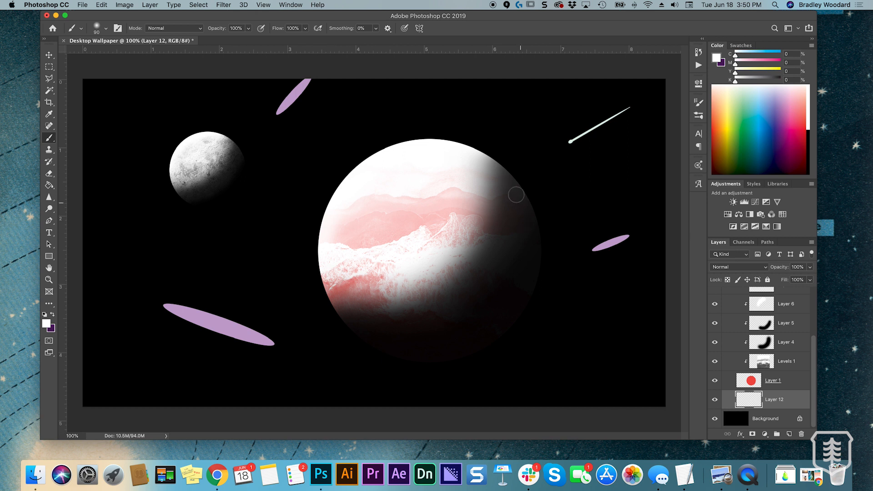
mouse_move(336, 293)
left_mouse_down()
mouse_move(326, 253)
mouse_move(331, 220)
mouse_move(351, 183)
mouse_move(390, 149)
left_mouse_up()
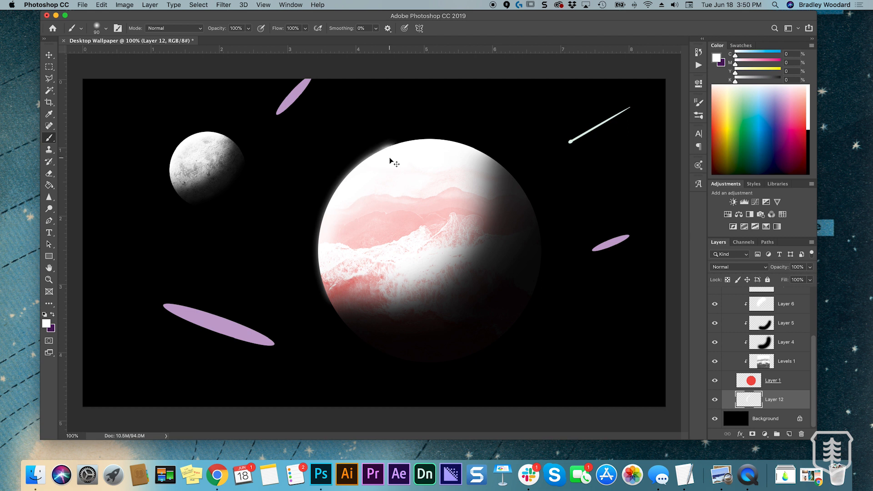
mouse_move(396, 154)
left_mouse_down()
mouse_move(454, 149)
mouse_move(500, 178)
left_mouse_up()
key("super+z")
key("super+z")
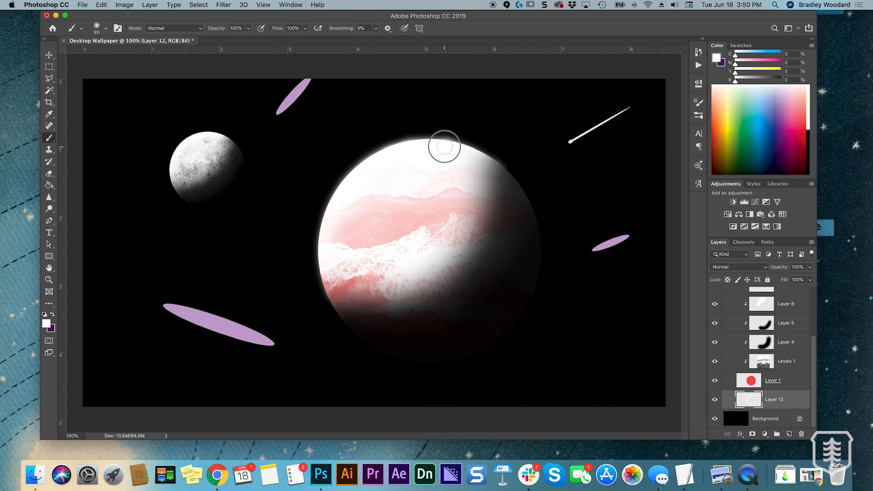
key("super+z")
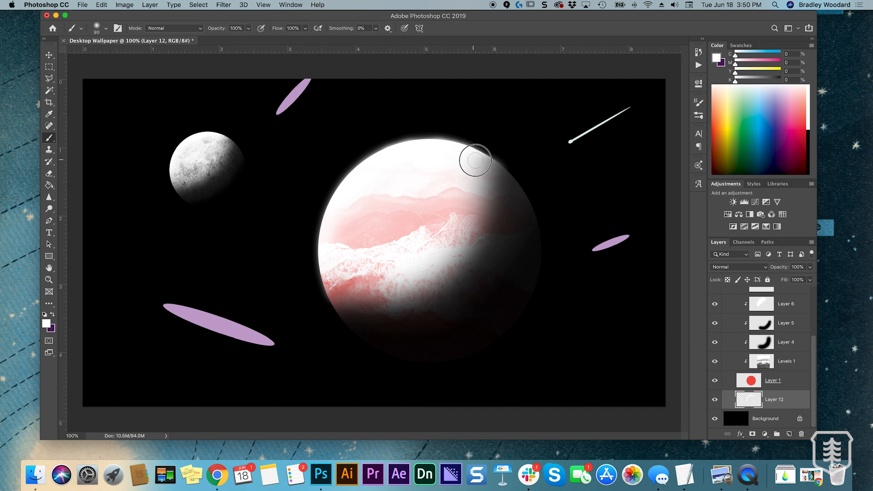
key("super+z")
key("super+z")
key("super+z")
Enlarge the brush and add a wider white glow behind the large planet's upper-left edge
key("bracketright")
key("bracketright")
key("bracketright")
mouse_move(361, 179)
left_mouse_down()
mouse_move(373, 167)
mouse_move(357, 196)
left_mouse_up()
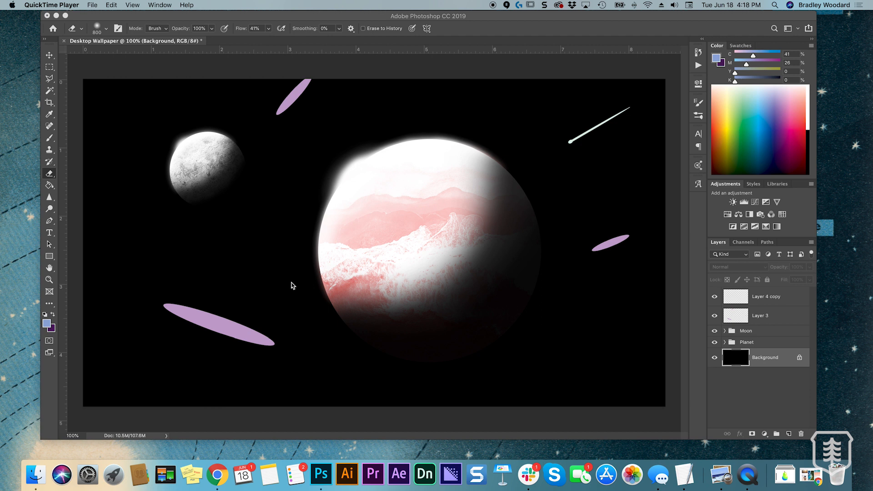
Open the red smoke photo from the Photos folder in Photoshop and convert its locked background into a regular layer
left_click(36, 475)
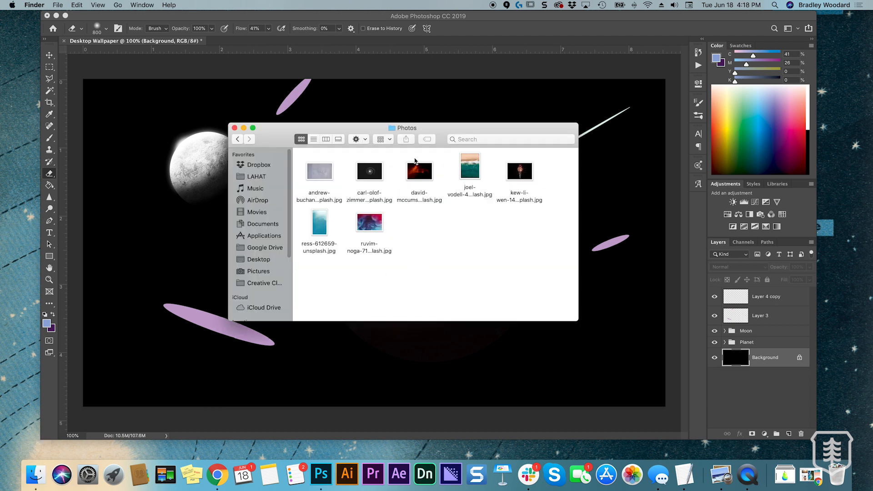
left_click_drag(423, 175, 326, 481)
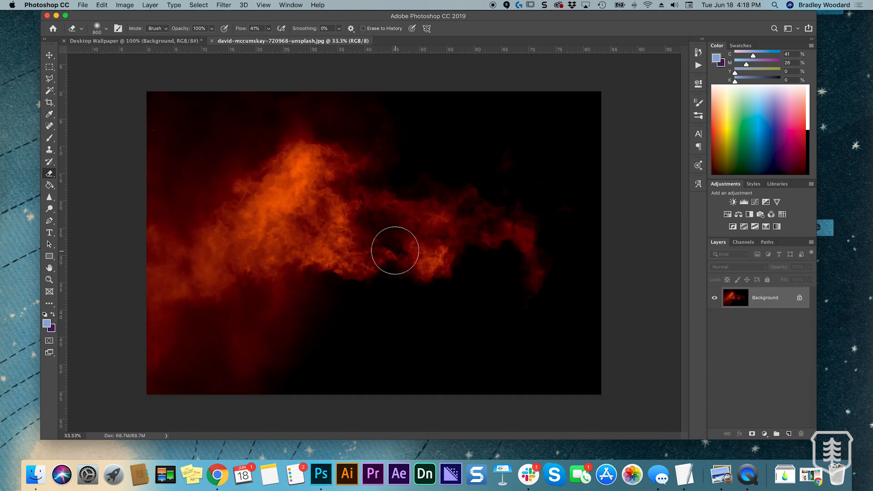
double_click(774, 301)
left_click(464, 252)
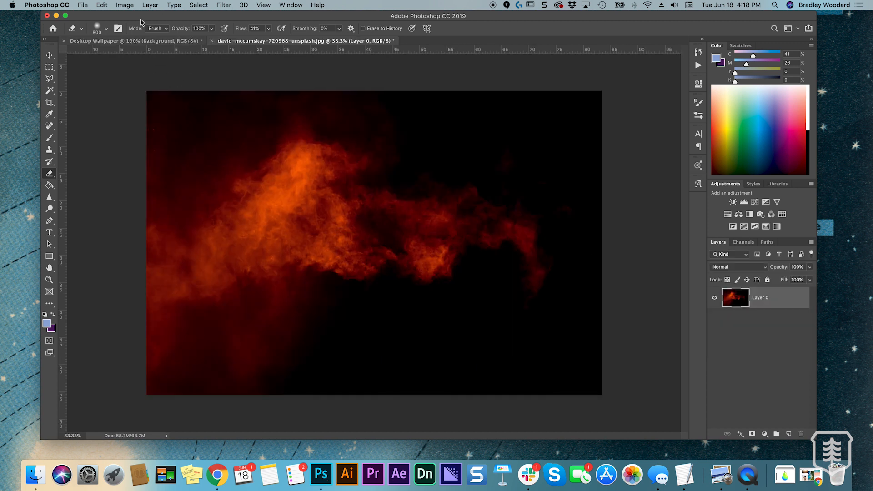
Convert the smoke photo to Grayscale mode
left_click(123, 6)
mouse_move(145, 15)
left_click(235, 27)
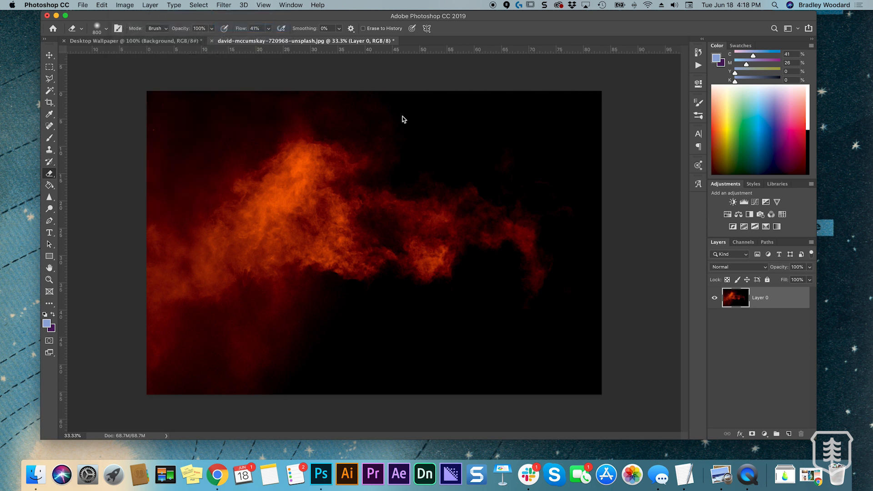
Brighten the smoke with a Levels adjustment layer, setting the white input level to 172, and merge it with the photo layer
left_click(745, 202)
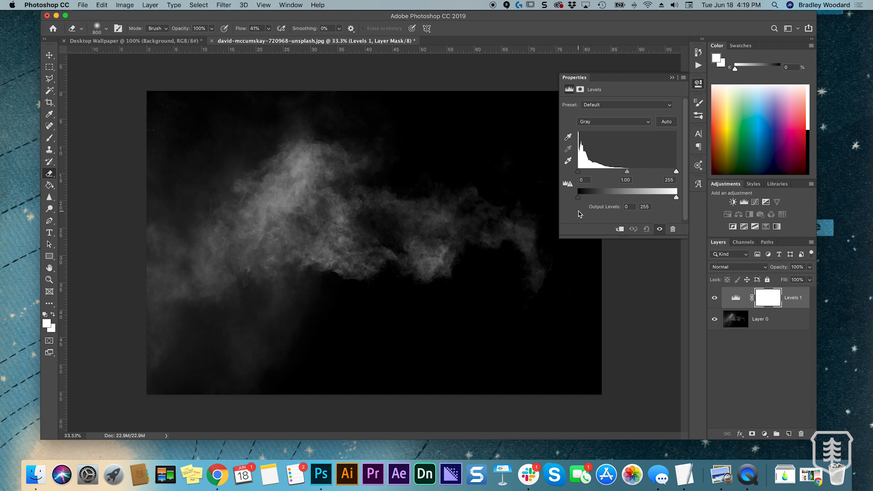
left_click_drag(675, 172, 645, 175)
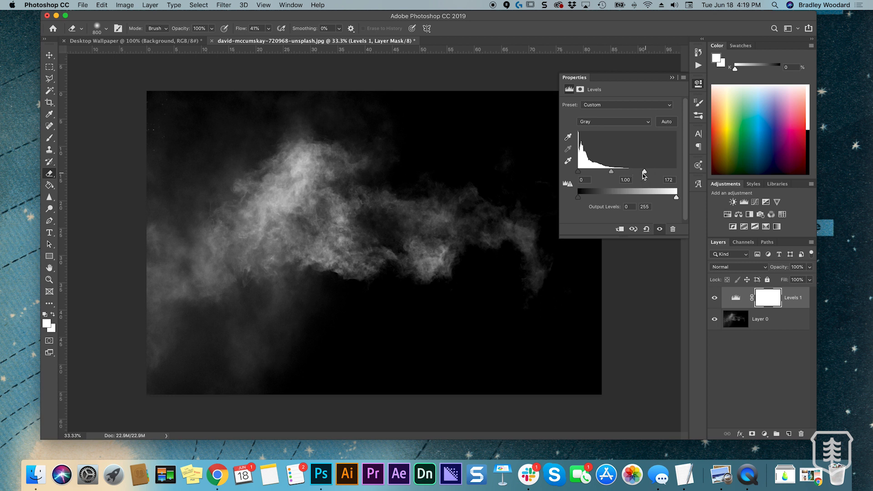
left_click(671, 80)
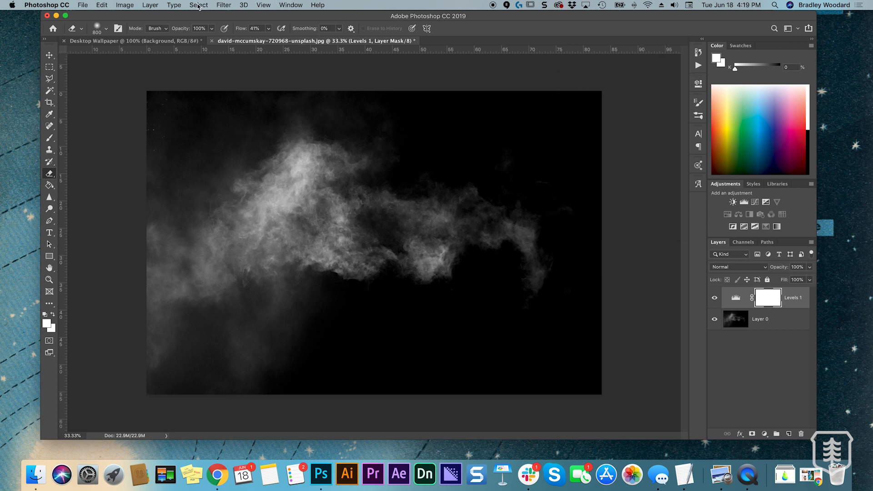
left_click(773, 321)
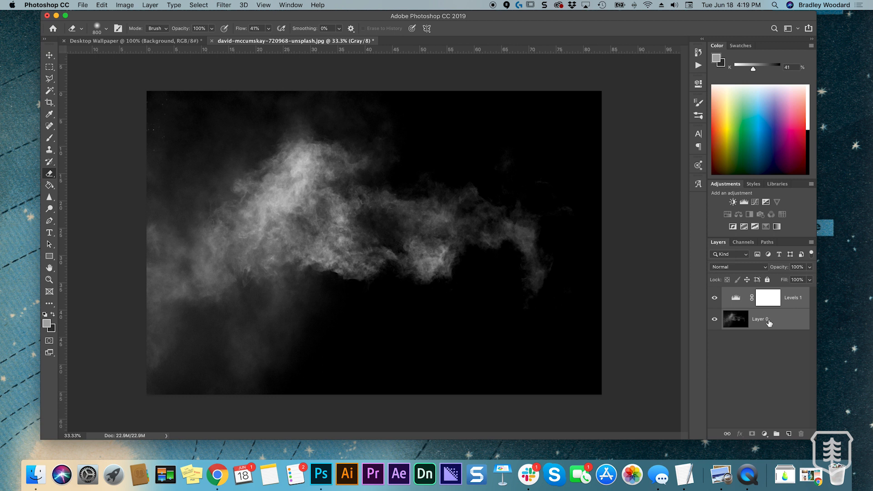
key("super+e")
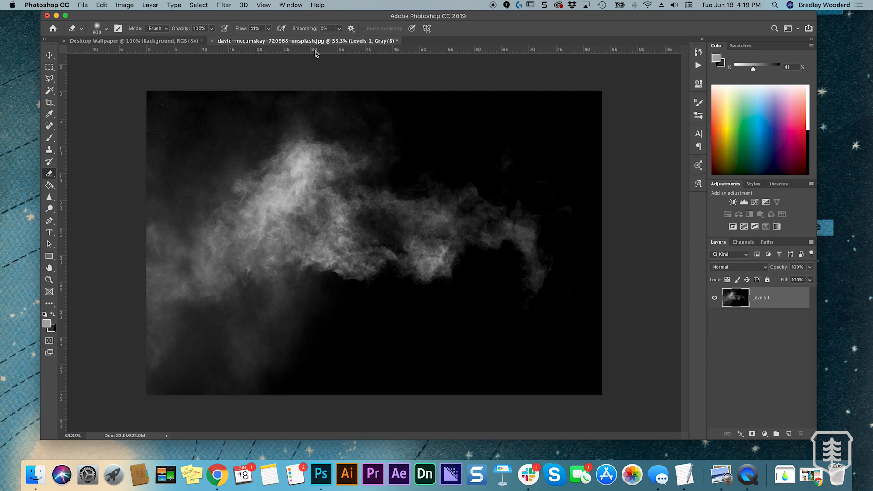
Load the gray channel as a selection, invert it, delete the dark areas around the smoke and deselect
left_click(198, 5)
left_click(215, 201)
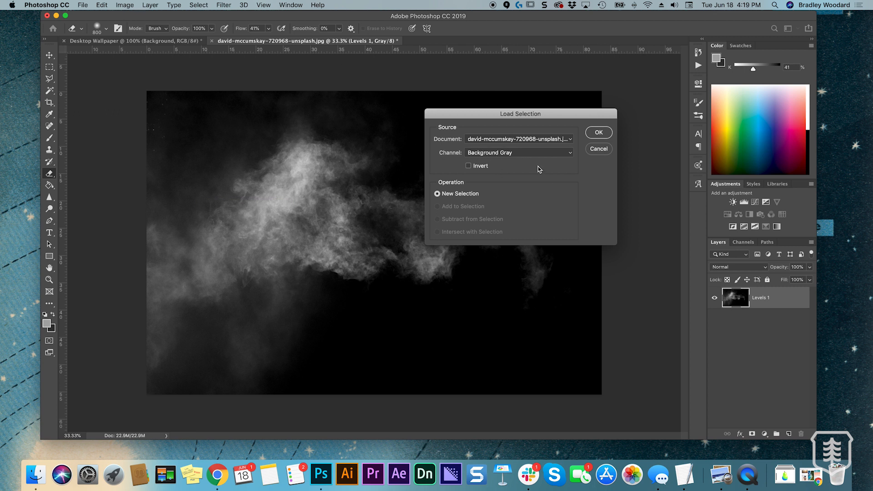
left_click(599, 133)
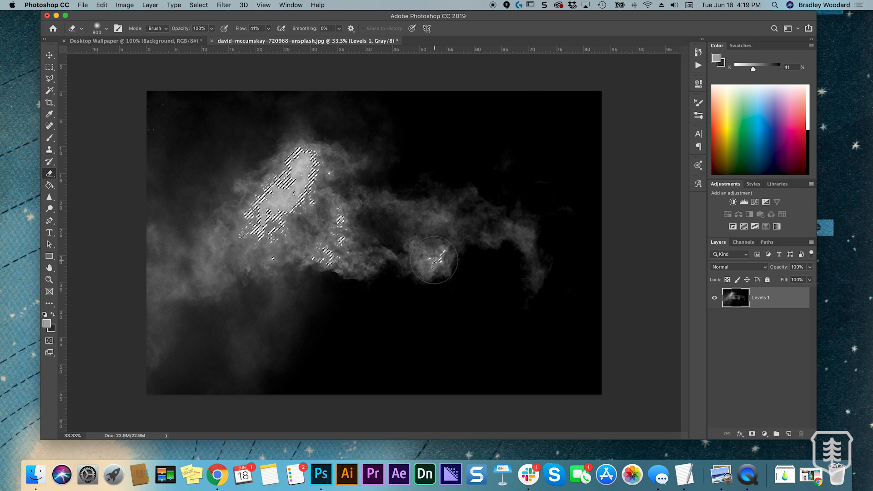
key("super+shift+i")
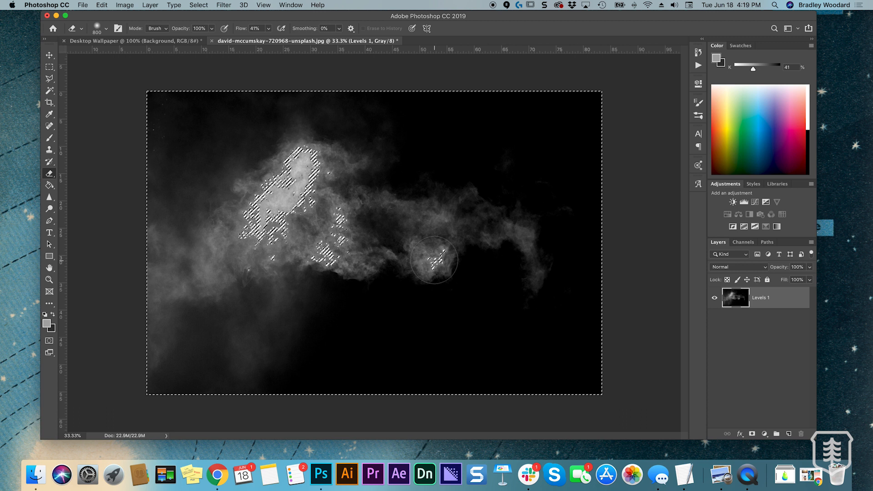
key("Delete")
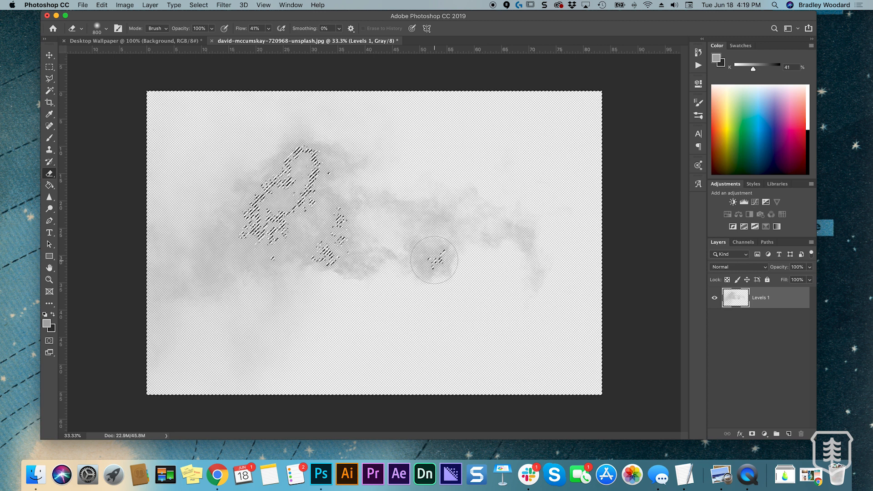
key("super+d")
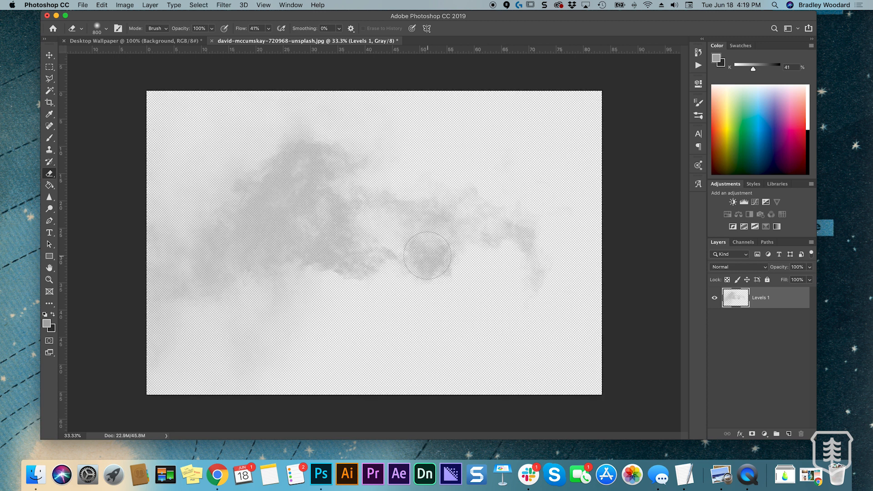
Bring the extracted smoke layer into the Desktop Wallpaper document and spread it behind the moon and the planet
left_click_drag(308, 43, 179, 41)
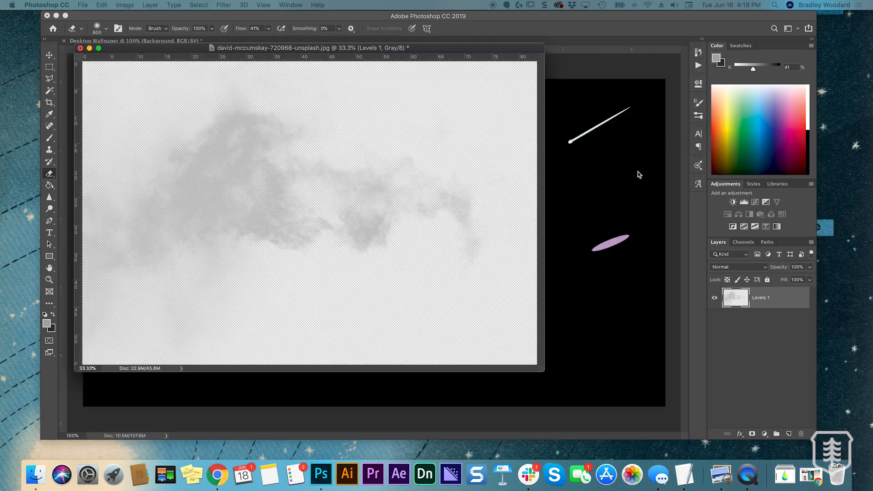
left_click_drag(736, 300, 570, 281)
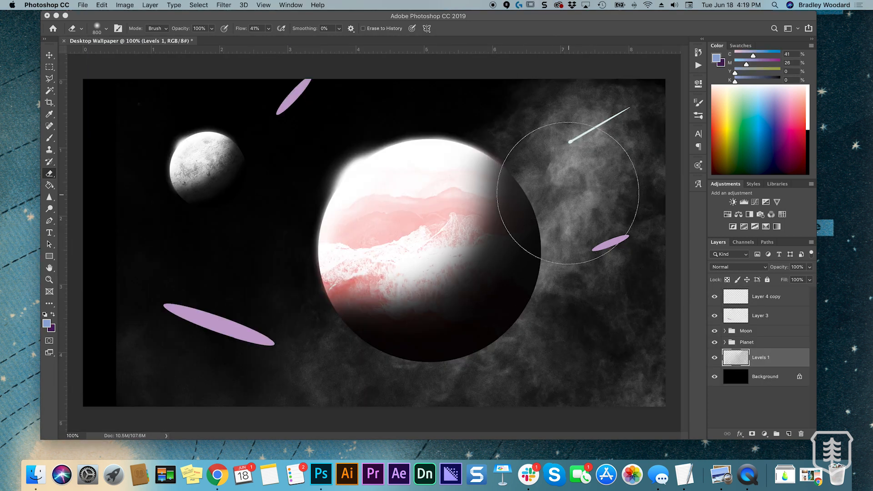
key("v")
left_click_drag(587, 194, 300, 100)
left_click_drag(335, 150, 325, 188)
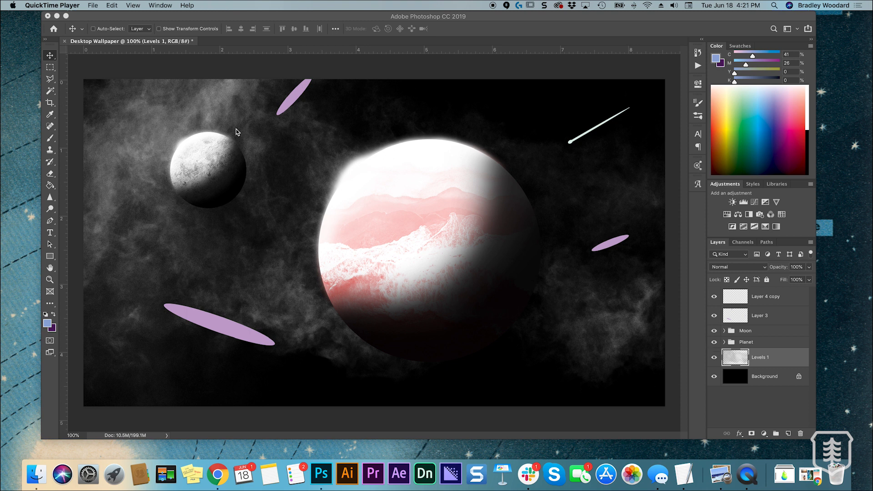
Lock the smoke layer's transparent pixels and fill the smoke with a soft blue of C 40, M 26
left_click(756, 363)
left_click(727, 280)
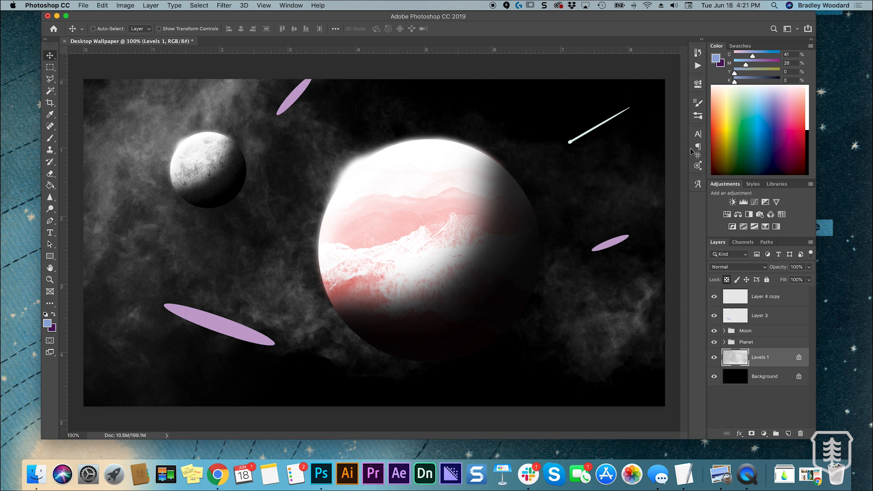
left_click_drag(752, 55, 754, 57)
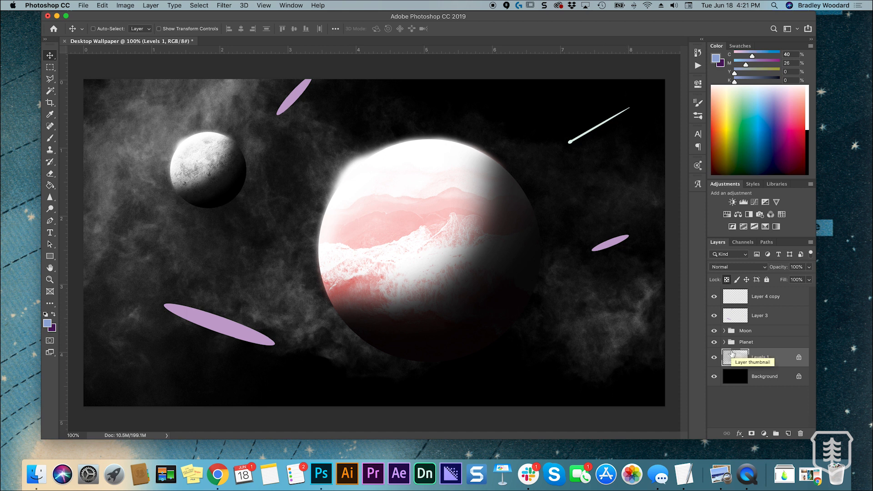
key("alt+BackSpace")
Brush parts of the smoke around the moon with a stronger blue of C 56, M 26
key("e")
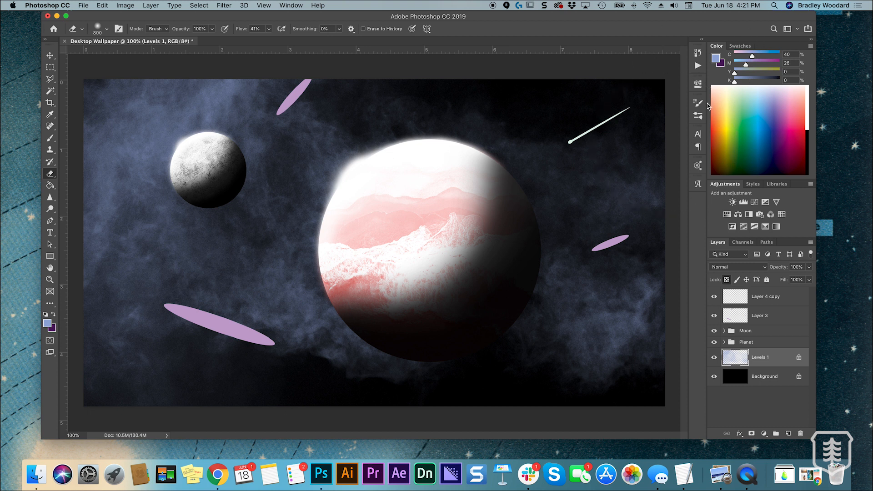
left_click(699, 116)
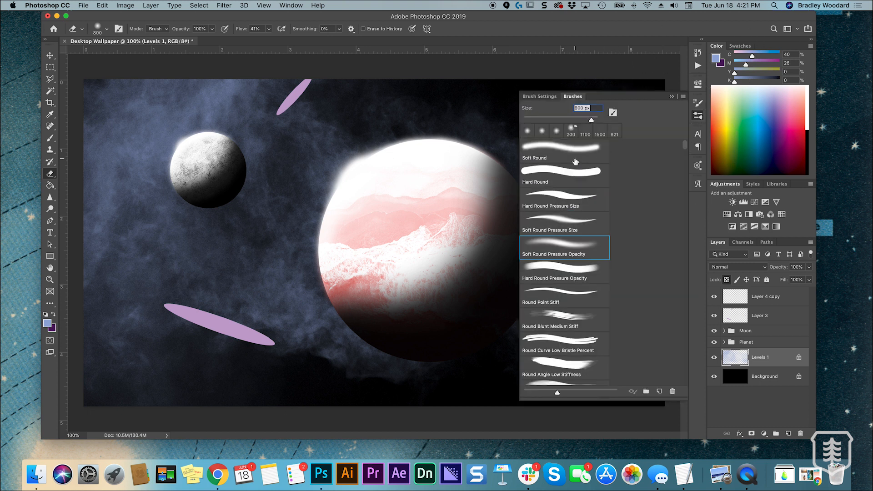
left_click(671, 97)
left_click_drag(752, 56, 760, 55)
key("b")
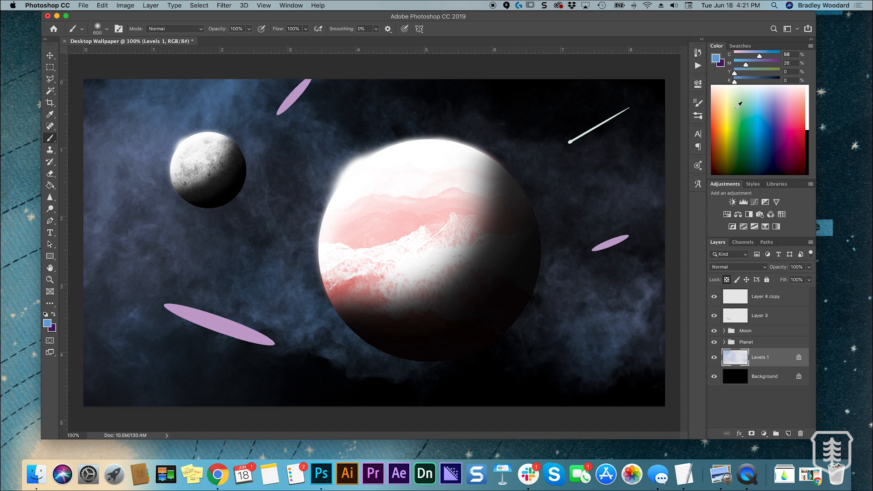
Paint purple patches of C 56, M 53 on the smoke above the moon and below the large planet
left_click(758, 66)
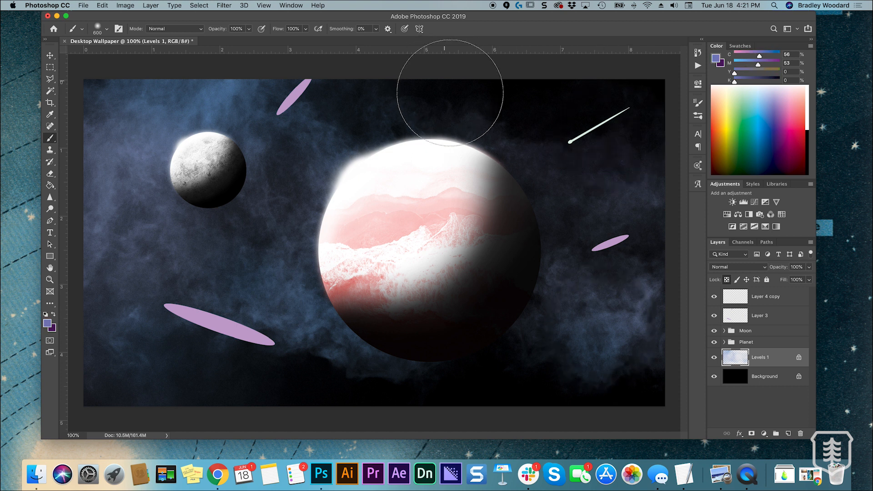
mouse_move(351, 126)
left_mouse_down()
mouse_move(273, 114)
mouse_move(218, 87)
left_mouse_up()
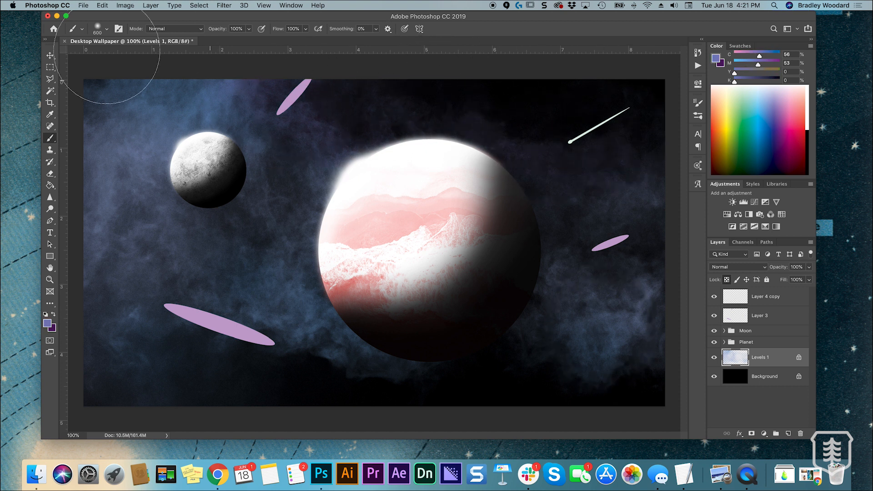
left_click_drag(295, 351, 292, 367)
mouse_move(569, 379)
left_mouse_down()
mouse_move(666, 347)
mouse_move(598, 381)
left_mouse_up()
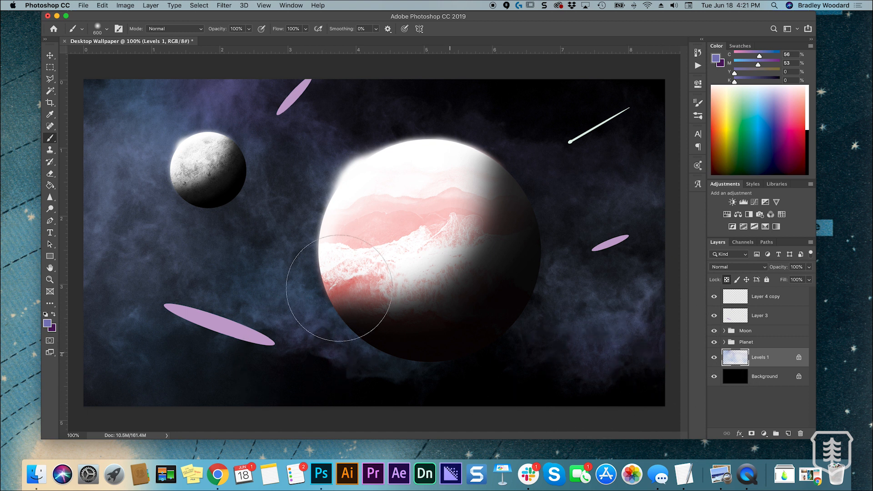
Paint light cyan patches of C 44, M 0 on the smoke around the moon and beside the large planet
left_click(741, 60)
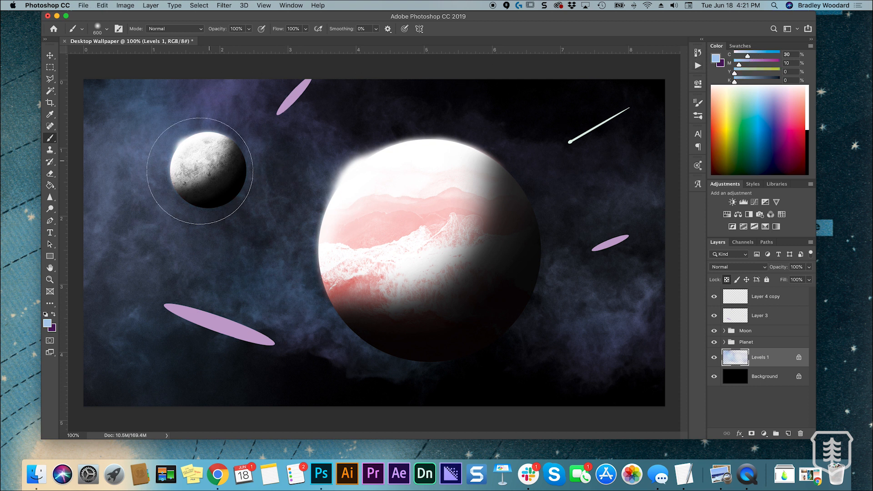
key("super+z")
left_click_drag(748, 55, 734, 65)
mouse_move(161, 180)
left_mouse_down()
mouse_move(285, 227)
mouse_move(332, 266)
mouse_move(254, 223)
mouse_move(234, 194)
mouse_move(261, 189)
mouse_move(239, 219)
mouse_move(314, 213)
mouse_move(369, 262)
mouse_move(538, 280)
mouse_move(598, 276)
mouse_move(617, 261)
left_mouse_up()
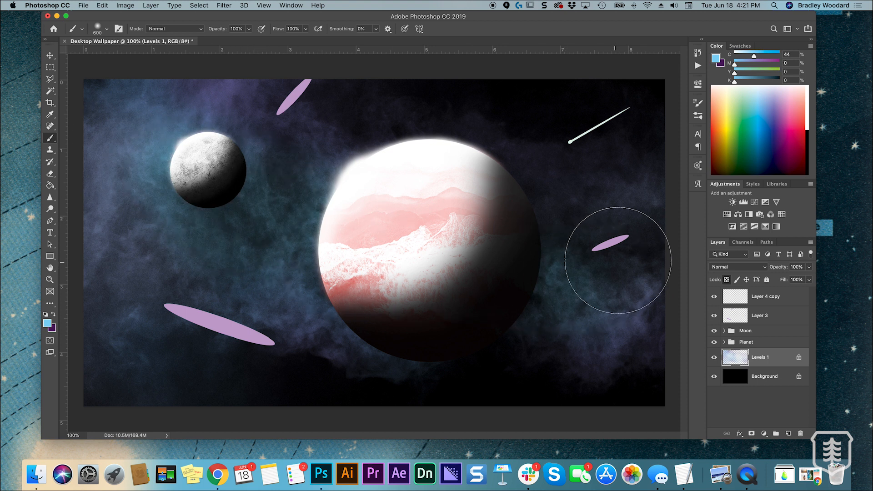
Lower the opacity of the colored smoke layer to 82%
key("super+minus")
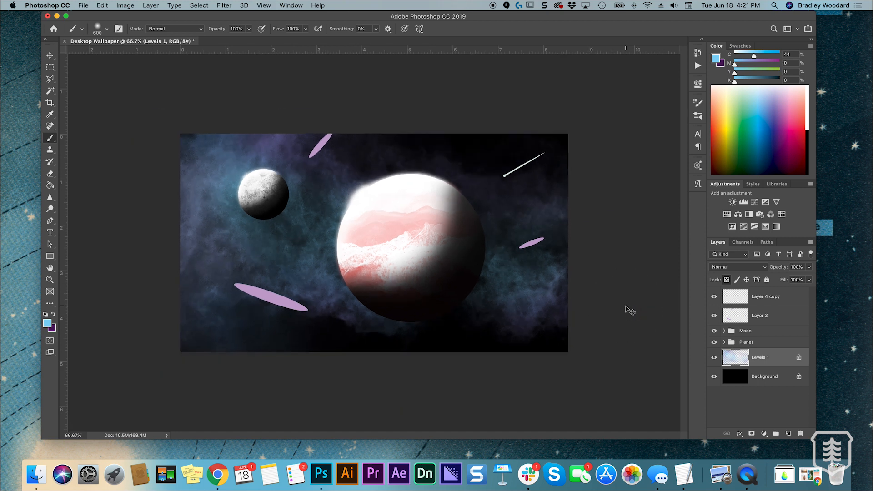
key("super+plus")
key("super+minus")
left_click(809, 267)
left_click_drag(793, 281, 803, 281)
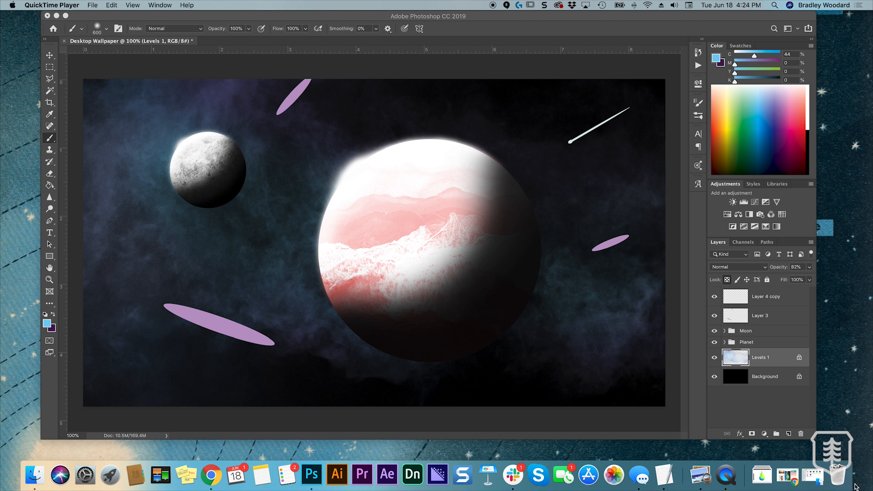
Open the blue sky photo ress-612659-unsplash.jpg from the Photos folder in Photoshop
left_click(813, 478)
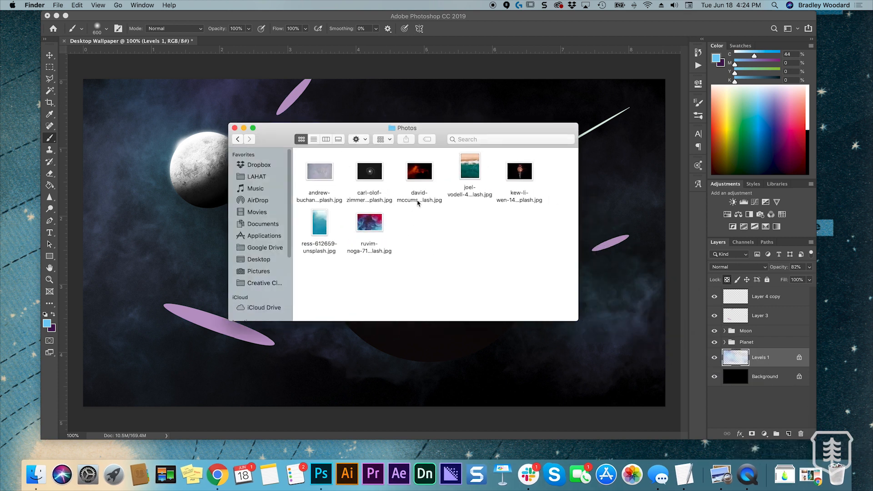
left_click(319, 227)
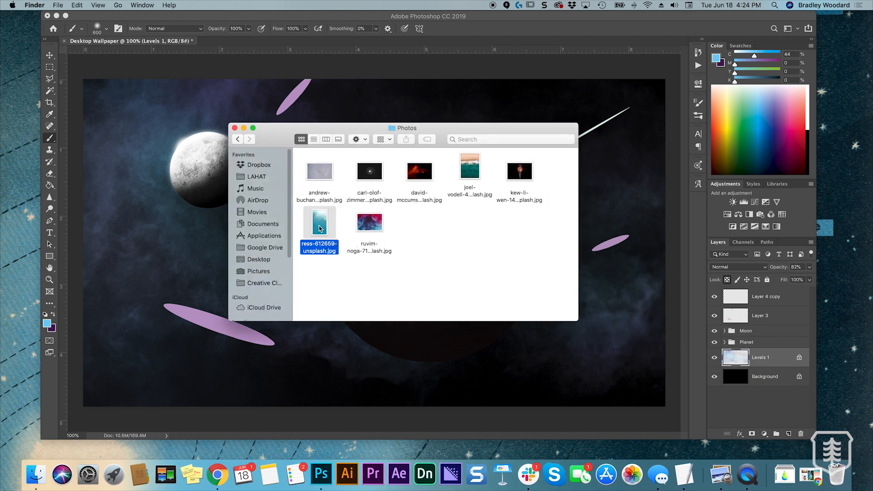
left_click_drag(320, 229, 321, 475)
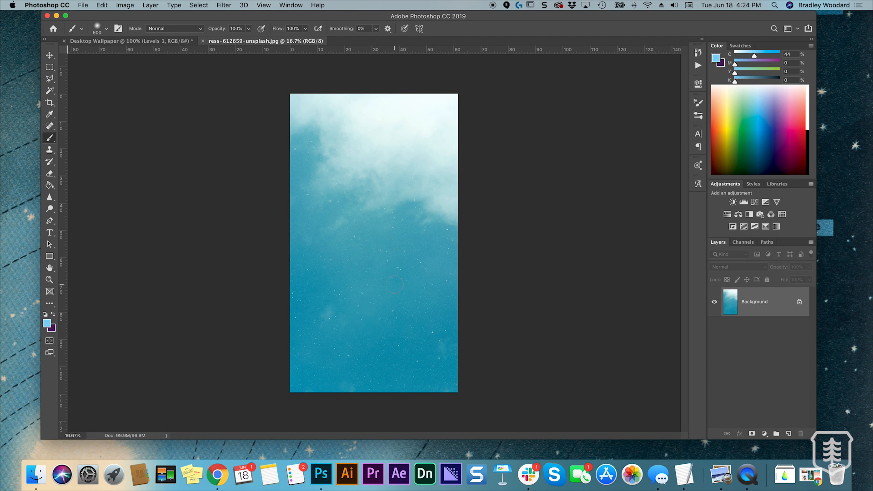
Examine the small white stars in the blue sky photo up close and as a whole
key("super+equal")
key("super+equal")
key("super+equal")
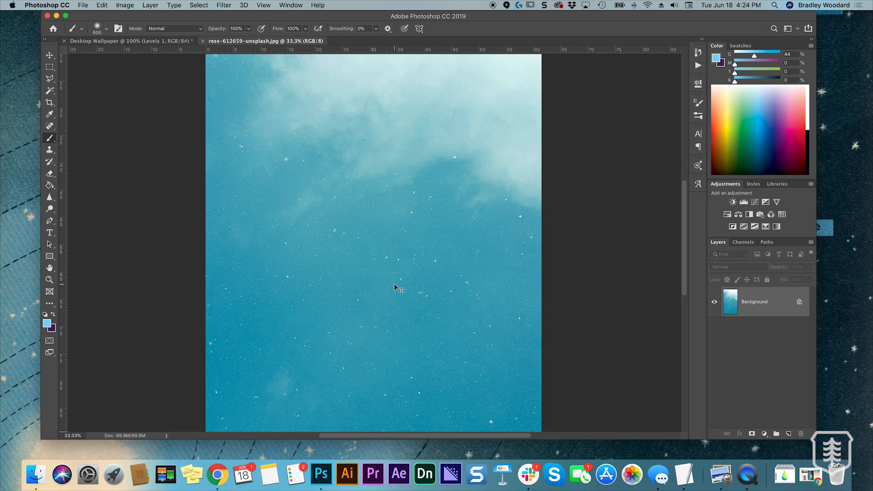
key("super+minus")
key("super+minus")
key("super+minus")
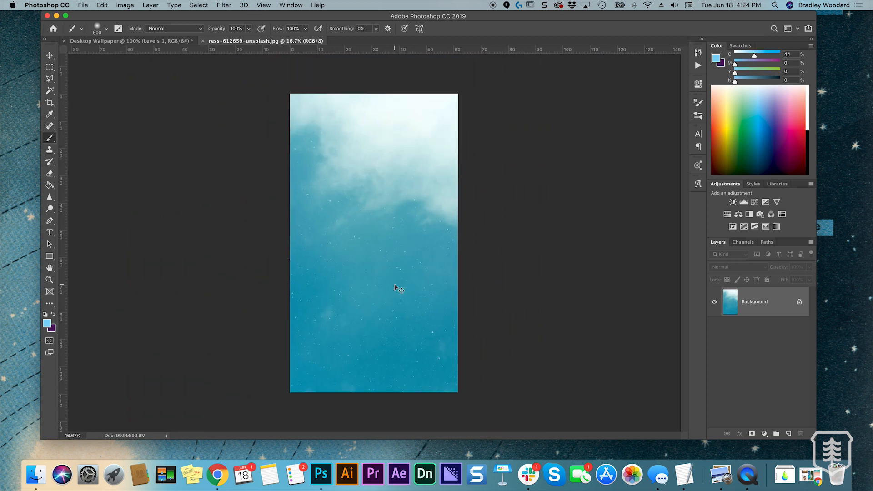
key("super+equal")
key("super+equal")
key("super+equal")
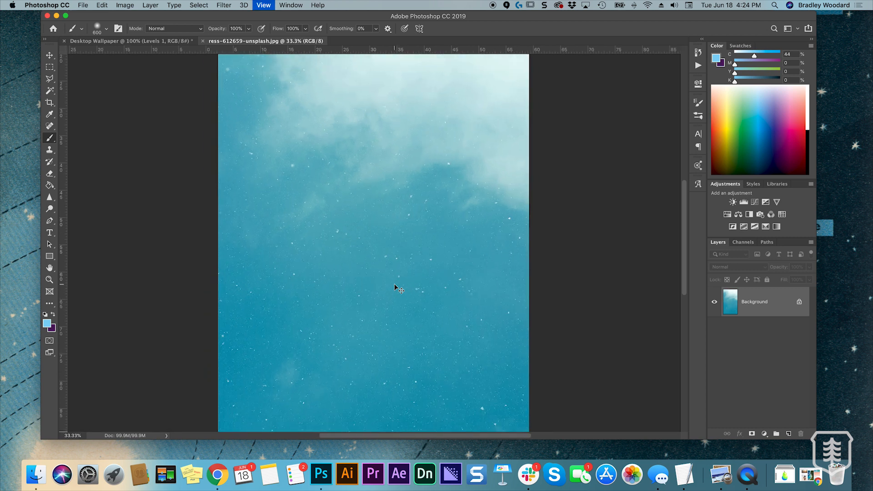
key("super+minus")
key("super+minus")
key("super+minus")
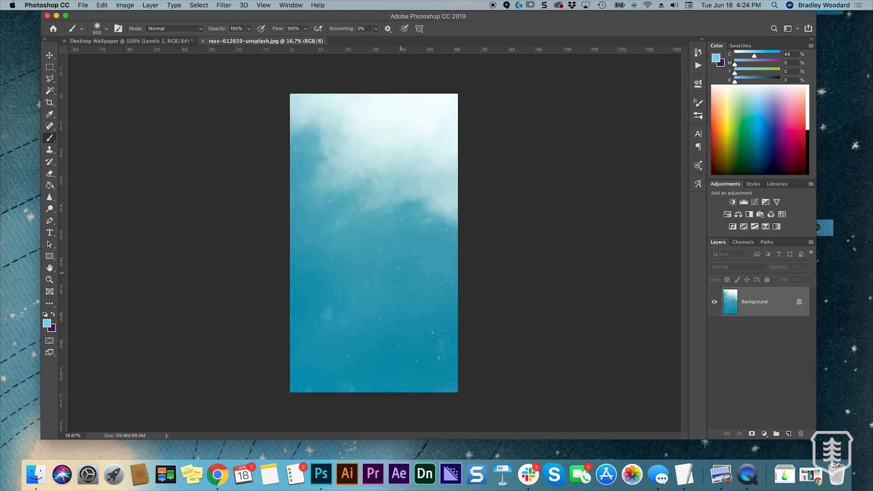
Crop away the cloudy upper part of the photo, keeping the full-width starry area below
left_click(51, 67)
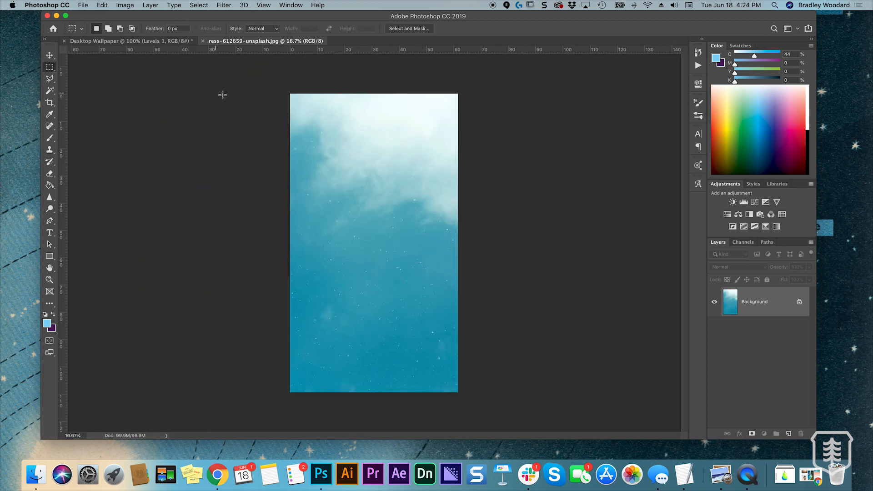
left_click(50, 102)
left_click_drag(375, 95, 376, 159)
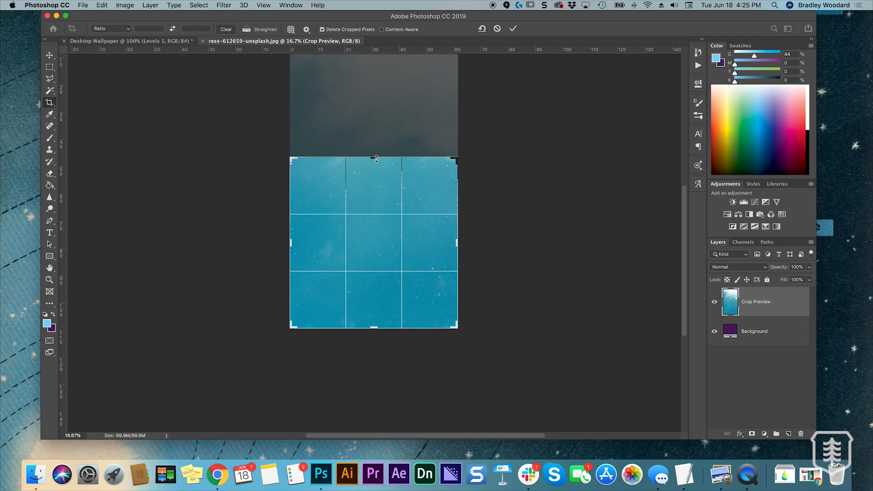
left_click(512, 30)
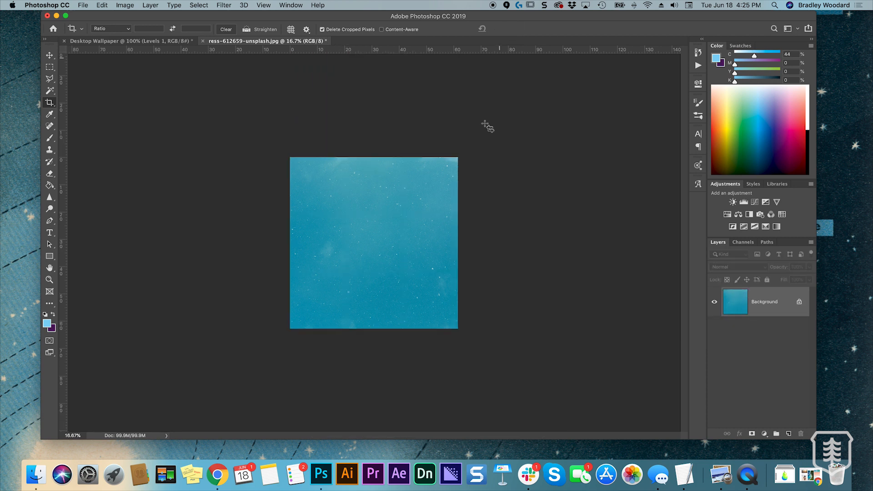
Convert the cropped photo's locked background into a regular layer and change the image to Grayscale mode
key("super+equal")
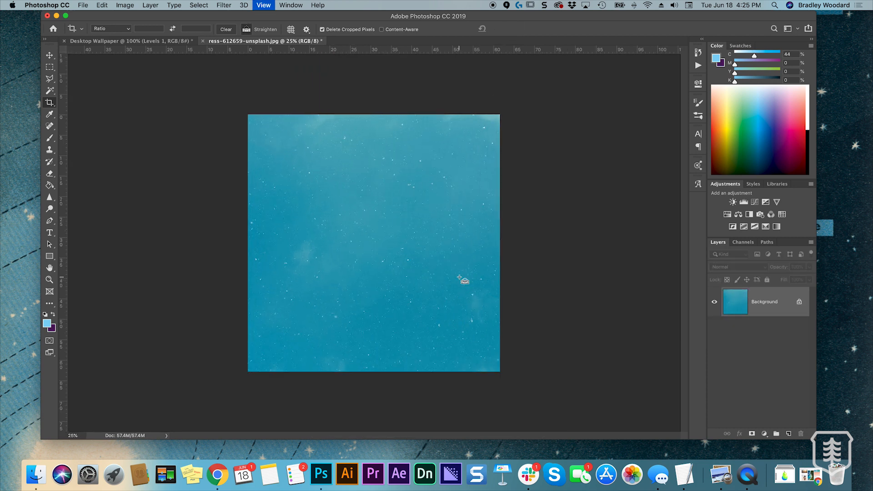
key("super+minus")
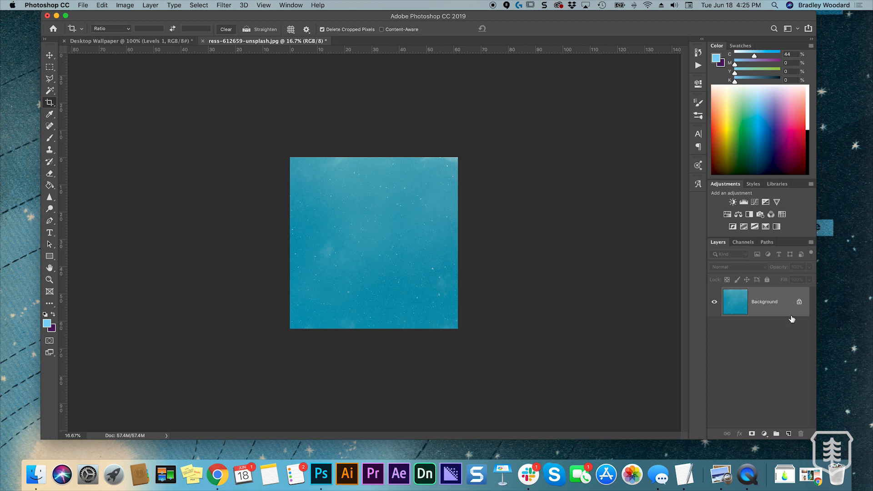
double_click(773, 308)
left_click(466, 253)
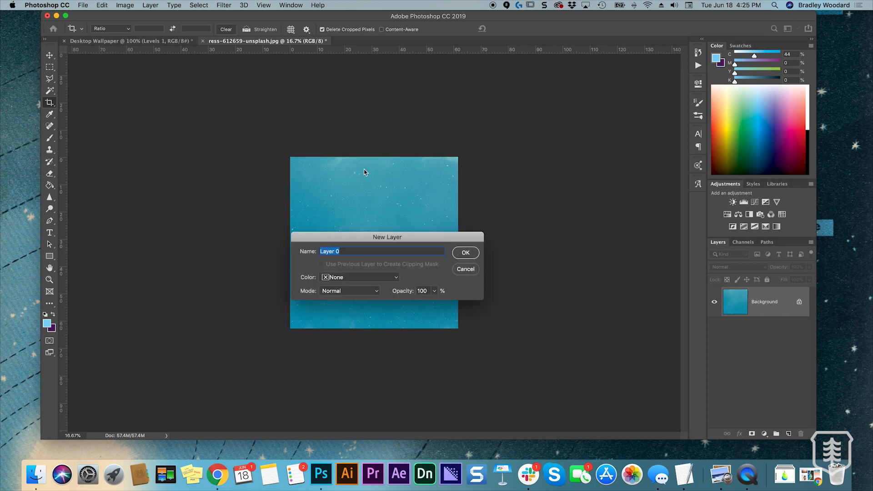
left_click(125, 5)
mouse_move(139, 16)
left_click(225, 28)
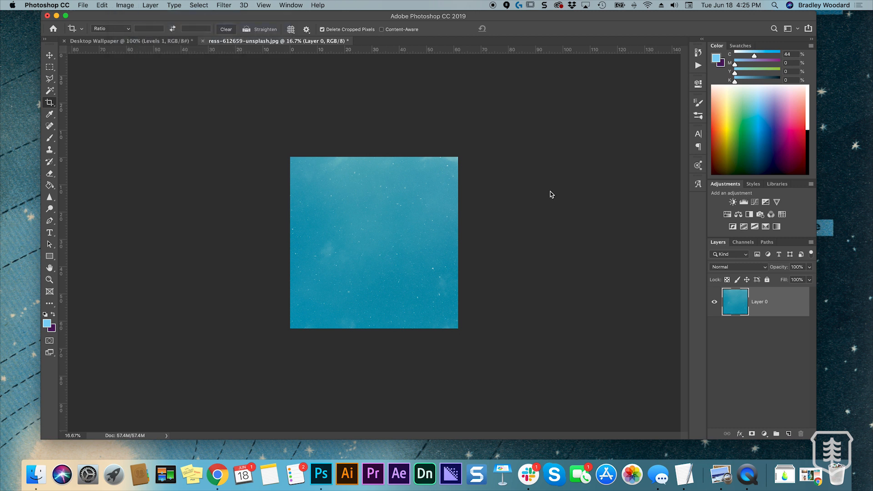
Add a Levels adjustment that turns the sky black and leaves bright stars, and merge it with the photo layer
left_click(743, 202)
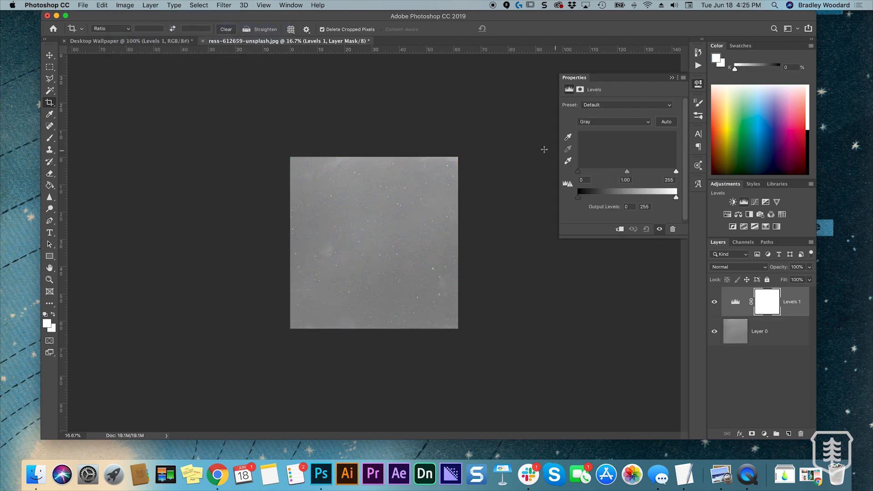
left_click_drag(675, 172, 650, 172)
left_click(577, 172)
left_click_drag(578, 173, 655, 173)
left_click(672, 78)
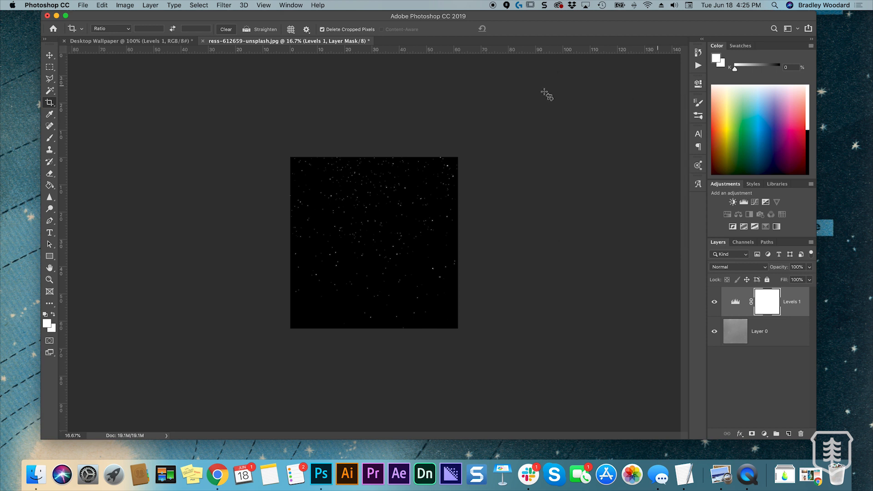
left_click(767, 335, "shift")
key("super+e")
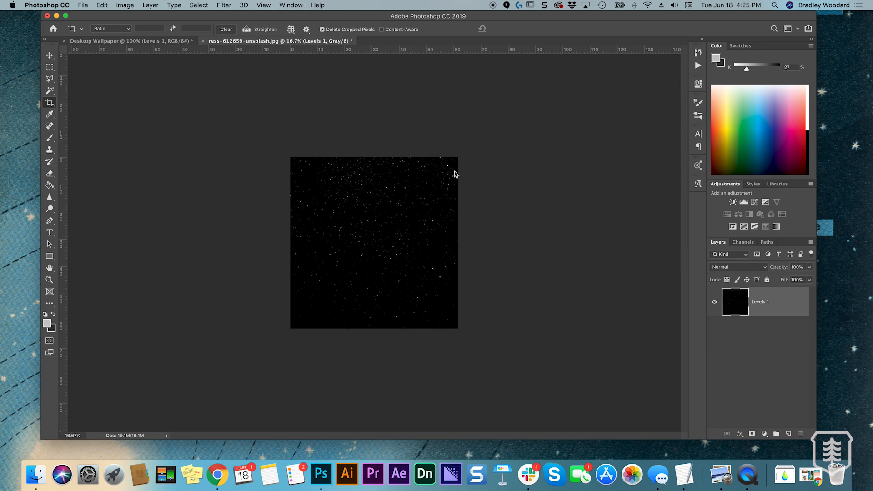
Load the gray channel as a selection, invert it, delete the black around the stars and deselect
left_click(225, 4)
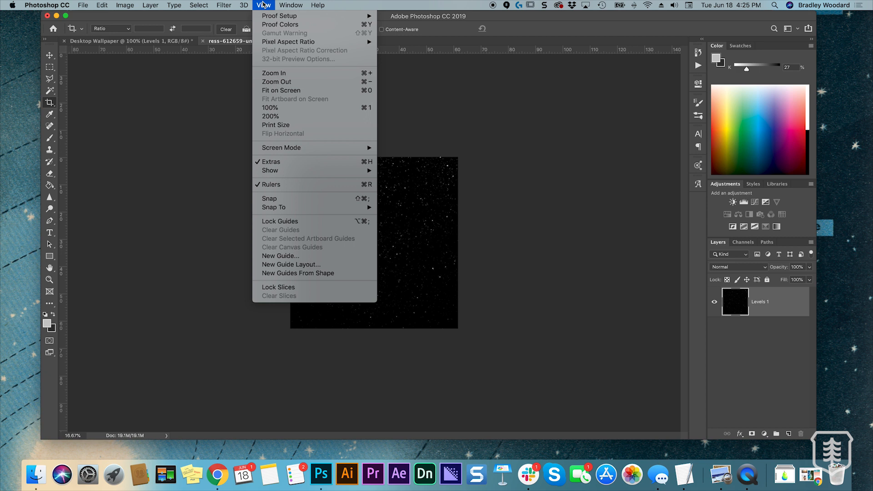
mouse_move(199, 5)
left_click(219, 201)
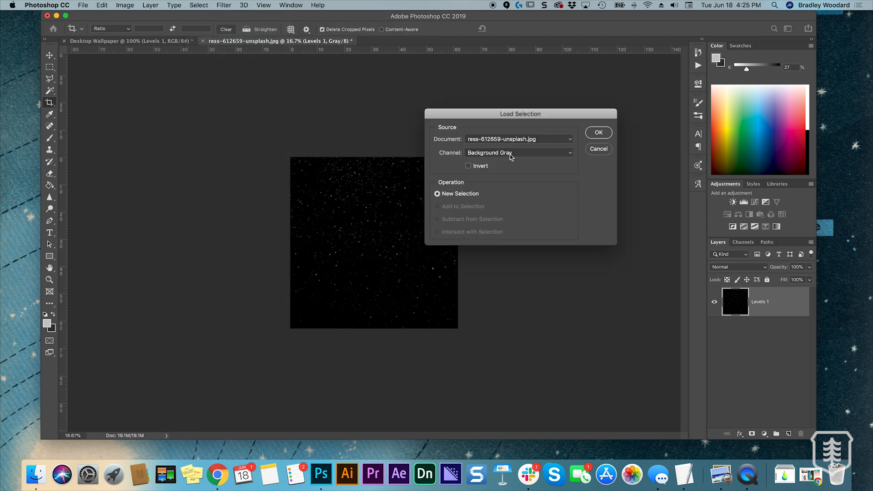
left_click(599, 133)
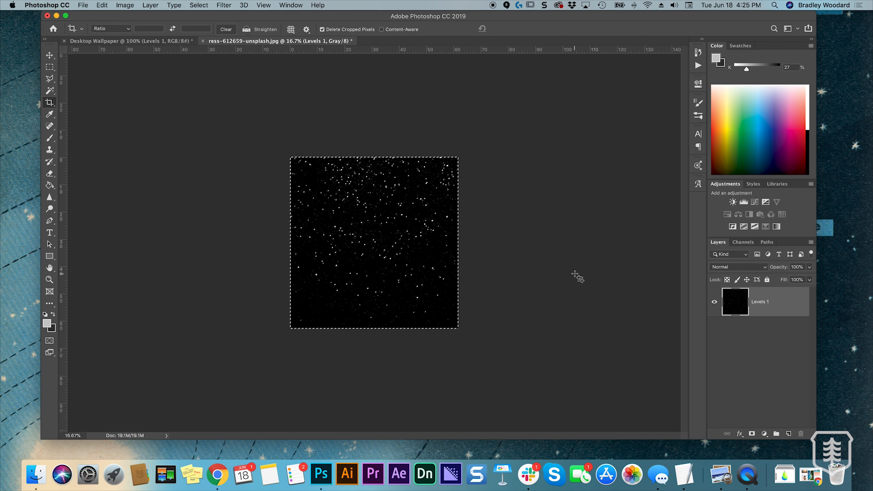
key("Delete")
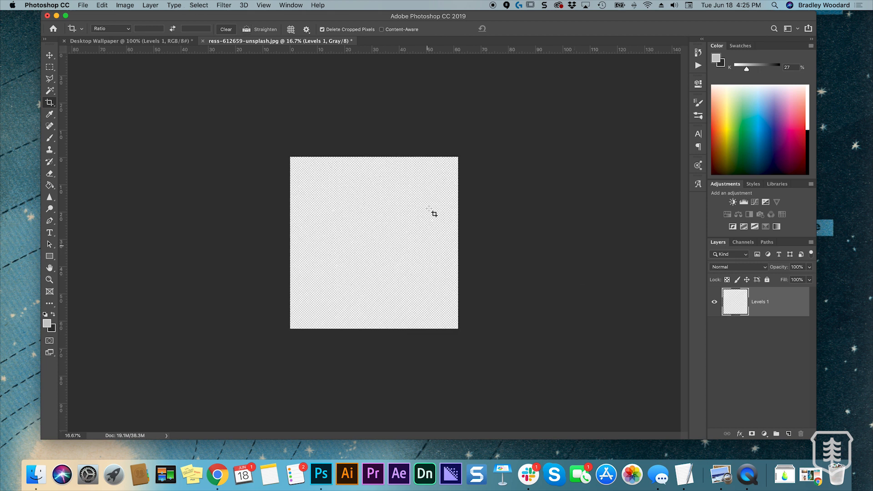
Copy the extracted star layer into the Desktop Wallpaper document, beneath the Planet and Moon groups and above the smoke layer
left_click_drag(299, 43, 164, 77)
left_click_drag(735, 302, 275, 180)
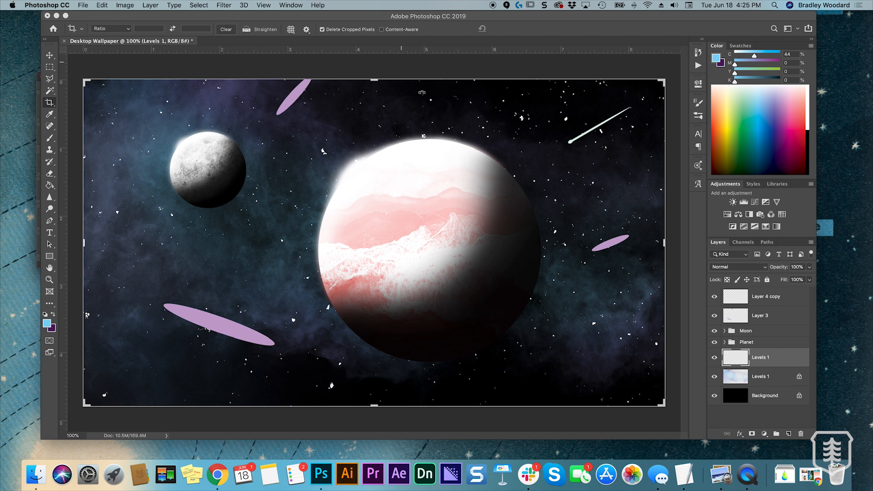
left_click_drag(326, 68, 341, 72)
left_click(498, 29)
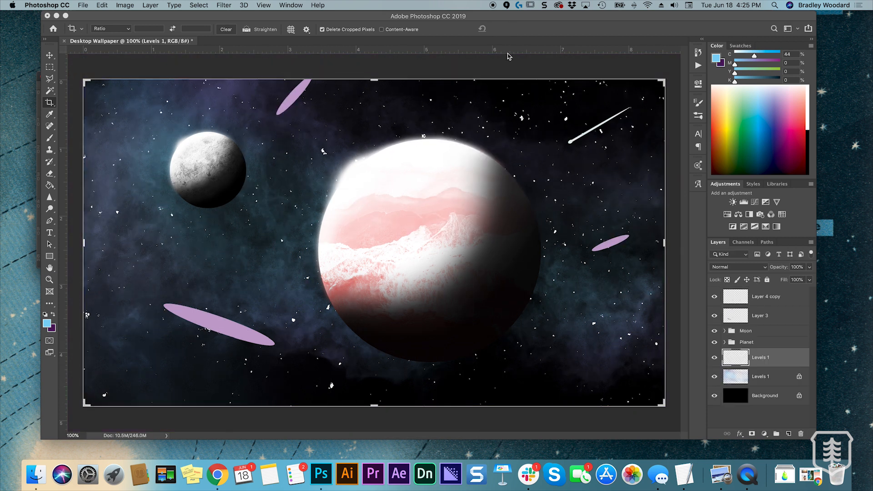
Scale the star layer down to about 26% and position it over the upper-left part of the wallpaper around the moon
key("super+minus")
key("super+minus")
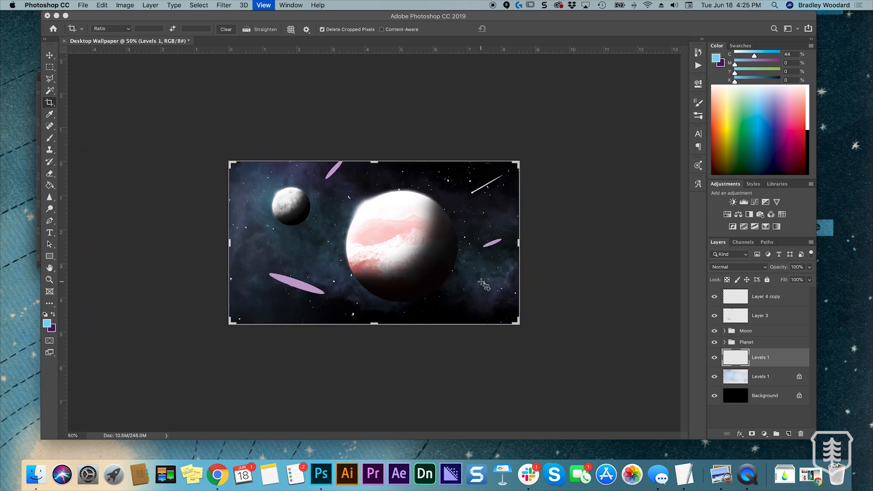
key("super+t")
left_click_drag(214, 247, 325, 219)
key("super+plus")
left_click_drag(356, 169, 249, 190)
left_click_drag(441, 116, 326, 225)
left_click_drag(285, 269, 289, 170)
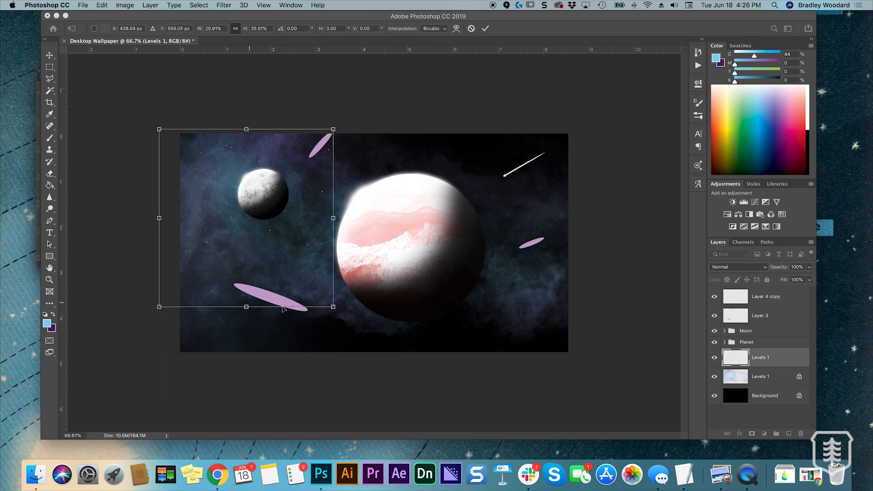
left_click_drag(318, 301, 412, 278)
left_click(485, 28)
key("c")
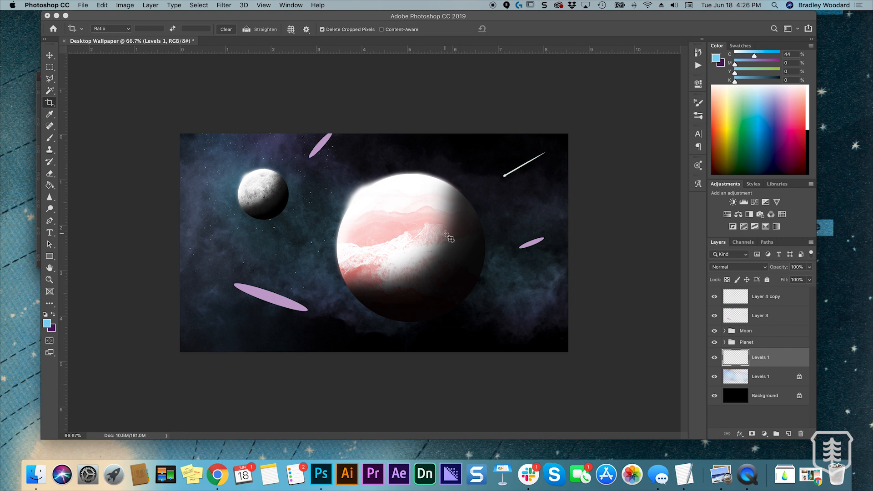
key("super+equal")
key("super+equal")
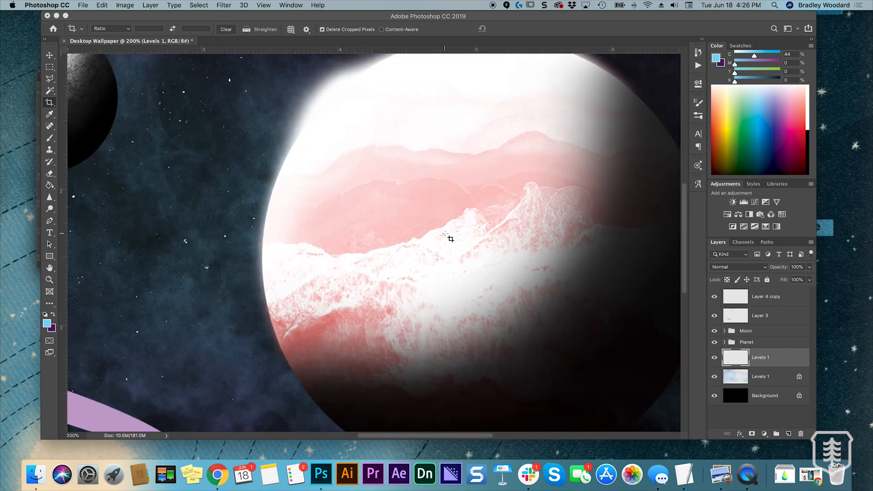
key("super+minus")
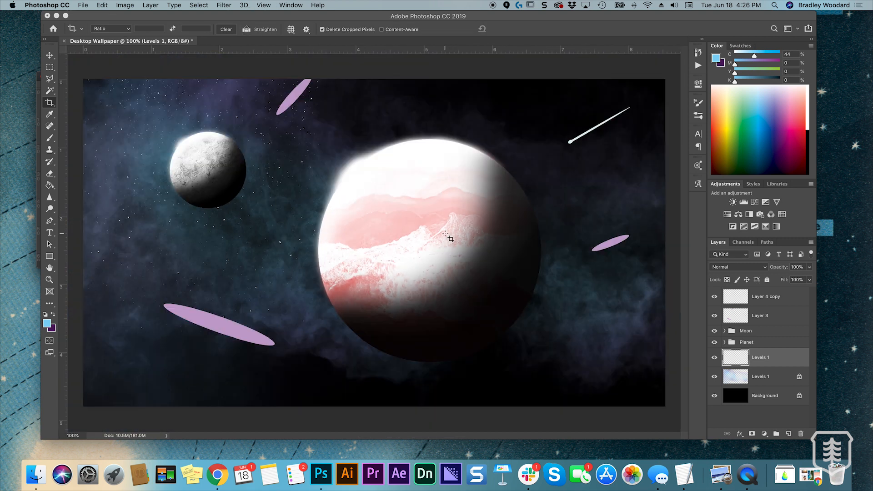
key("super+minus")
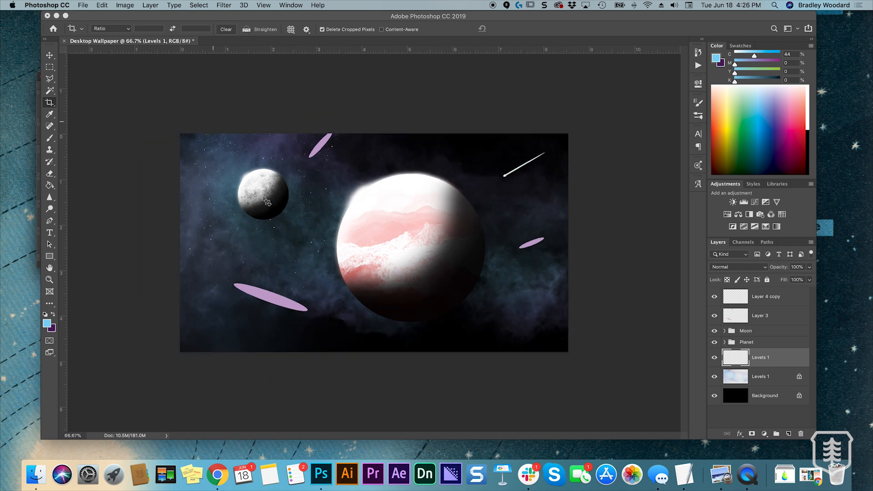
left_click_drag(296, 193, 315, 201)
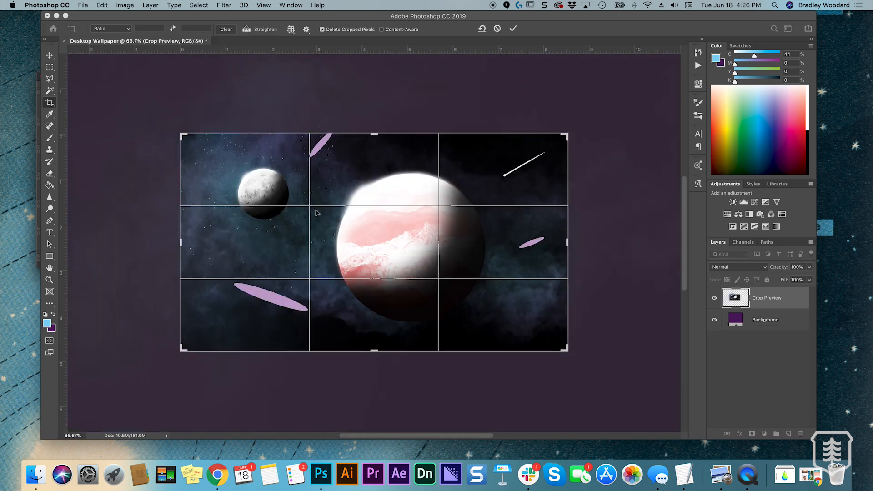
left_click(497, 29)
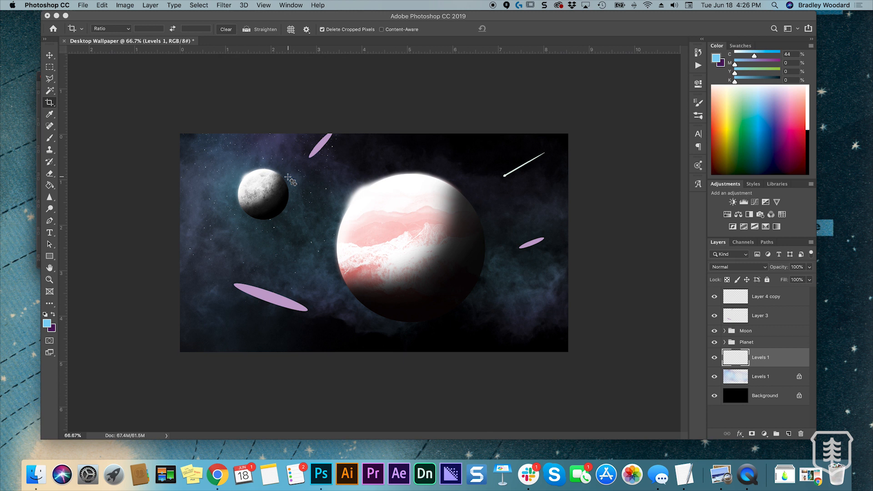
Duplicate the star layer over the lower-right part of the wallpaper and rotate the copy to vary the star pattern
key("v")
left_click_drag(294, 184, 548, 269)
key("super+j")
key("super+t")
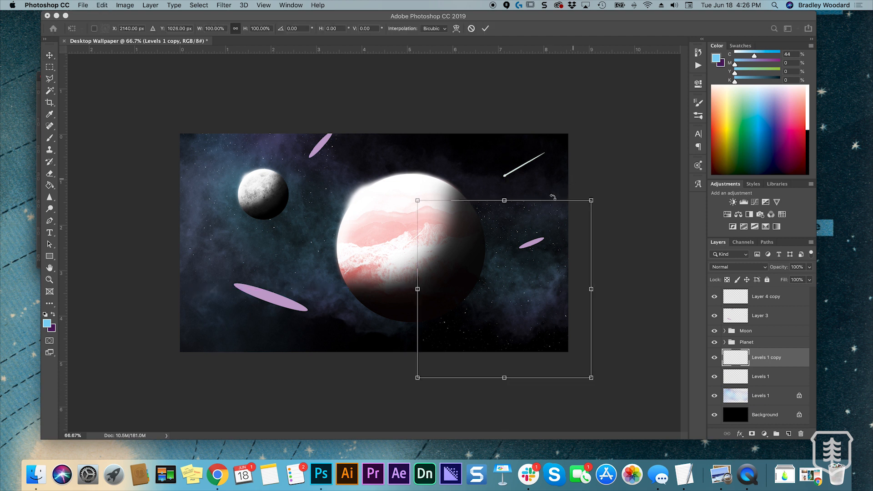
left_click_drag(601, 199, 549, 340)
left_click_drag(523, 308, 513, 295)
left_click(485, 28)
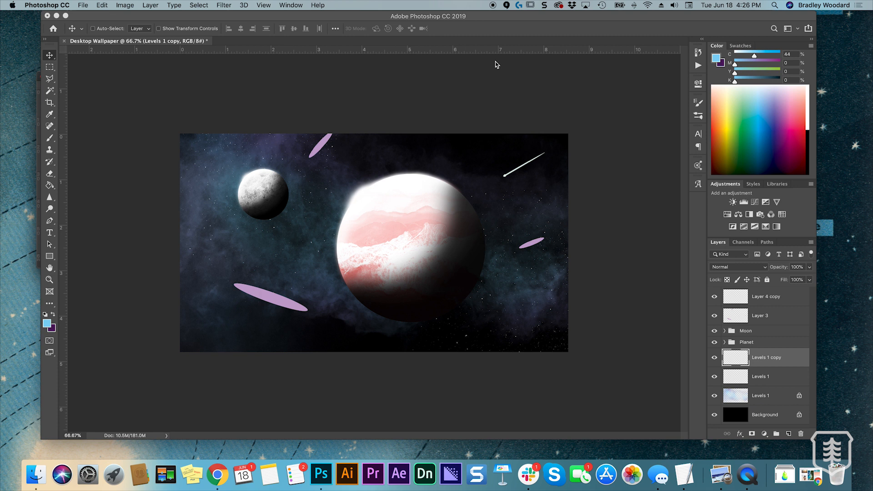
Add two more star copies, one at the upper right enlarged to about 127% and rotated about 21°, one at the lower left
left_click_drag(493, 269, 449, 179)
key("super+t")
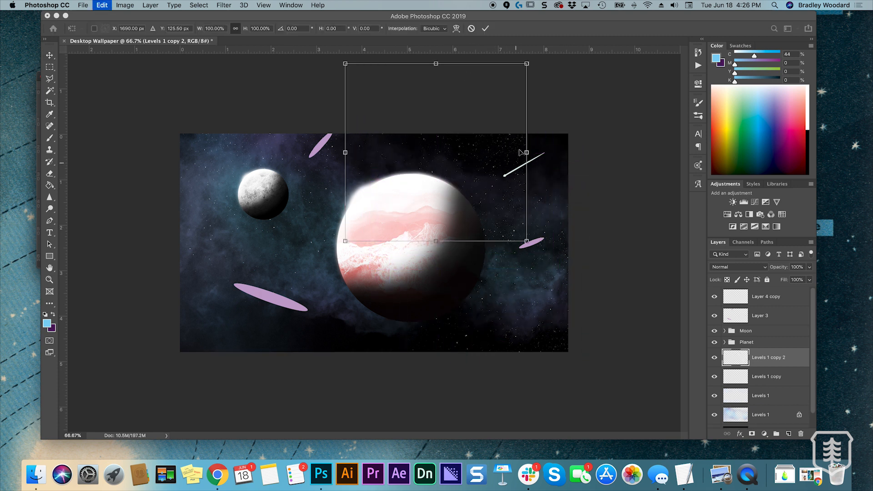
left_click_drag(542, 67, 615, 74)
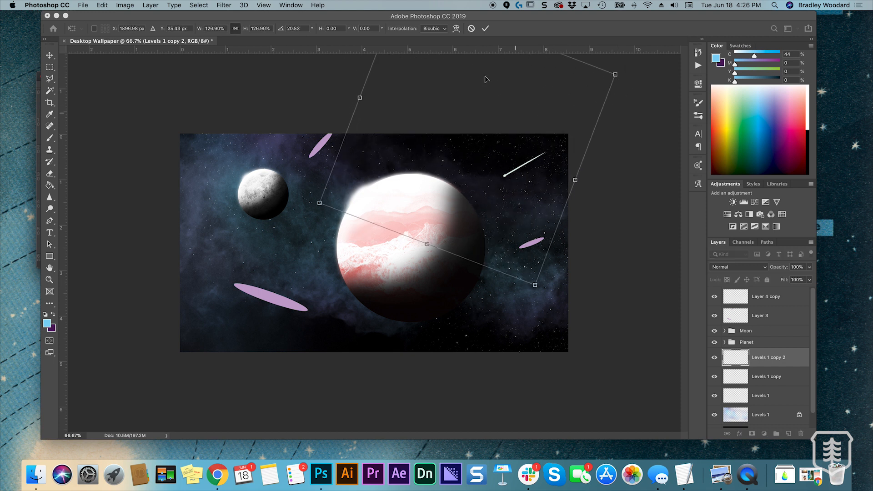
left_click(485, 28)
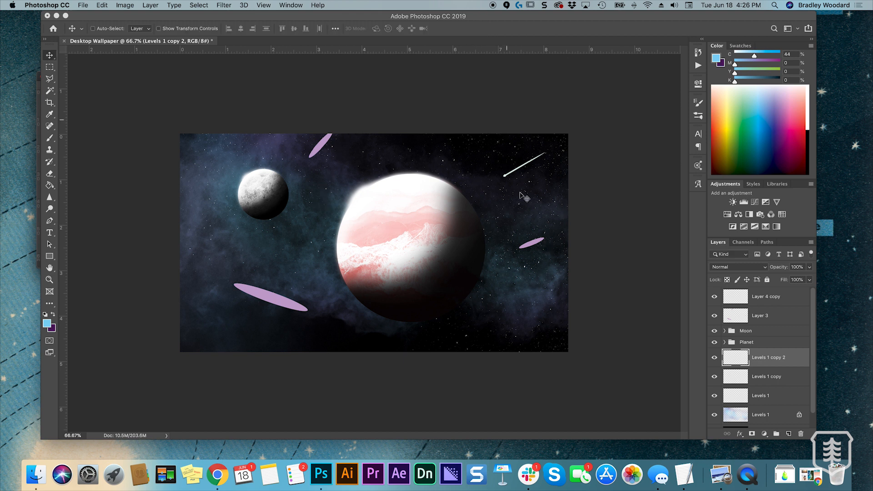
left_click_drag(546, 200, 311, 431)
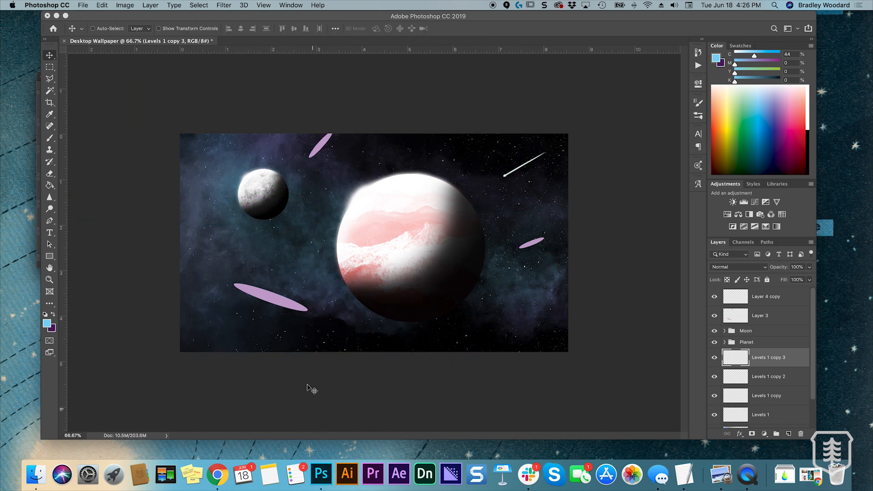
left_click_drag(386, 346, 296, 321)
Merge the original star layer and its three copies into one layer
scroll(761, 369, "down", 1)
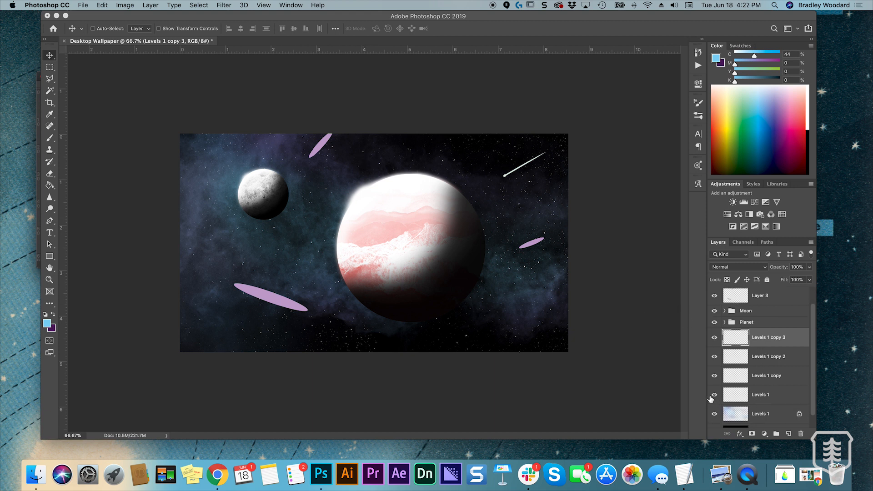
left_click(760, 395)
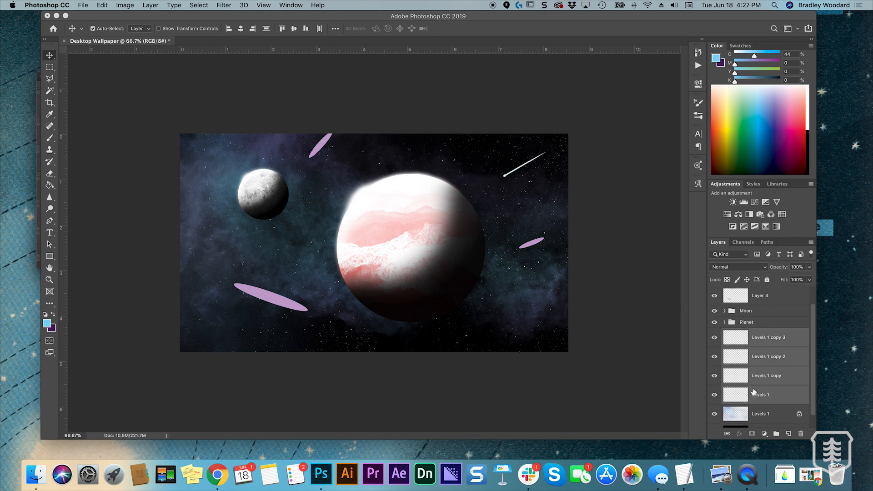
key("super+e")
left_click(715, 358)
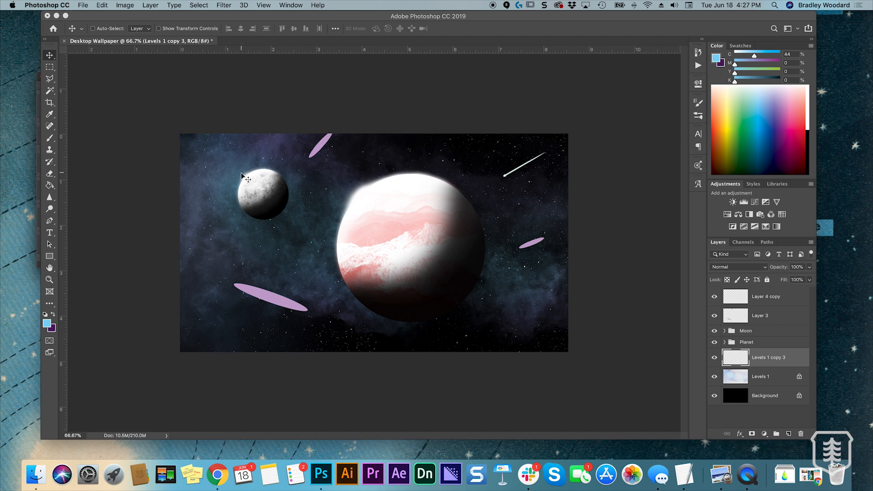
Close the smoke photo document and dock the star photo ress-612659-unsplash.jpg beside the wallpaper document
key("ctrl+Up")
left_click(381, 243)
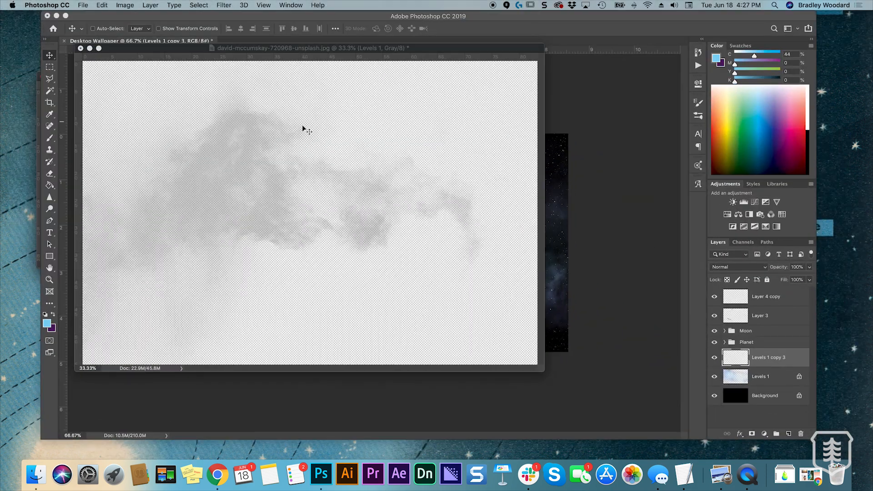
key("ctrl+Up")
left_click(92, 101)
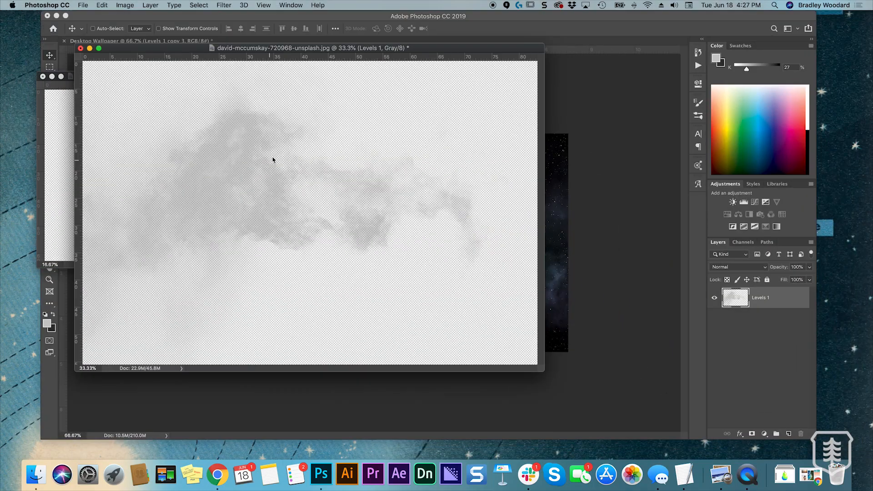
left_click(81, 48)
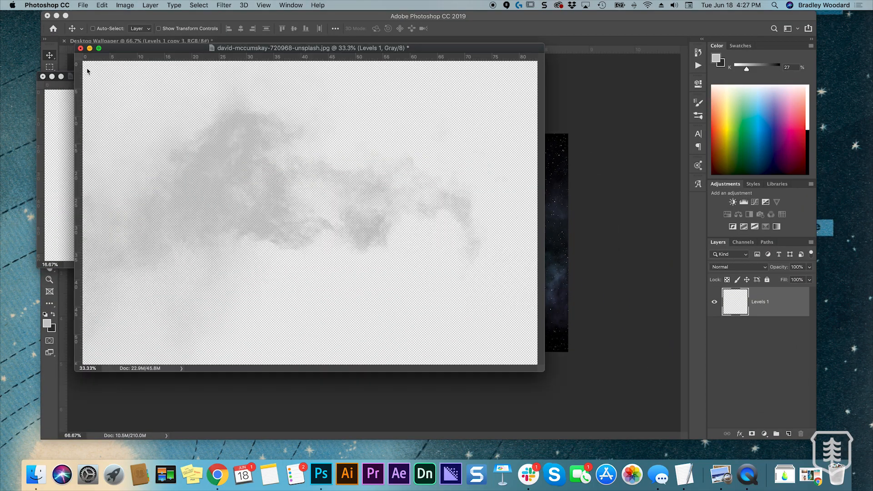
left_click(402, 162)
left_click_drag(156, 72, 266, 42)
Undo the star extraction and layer merge in the star photo, back to the separate Levels adjustment
key("super+v")
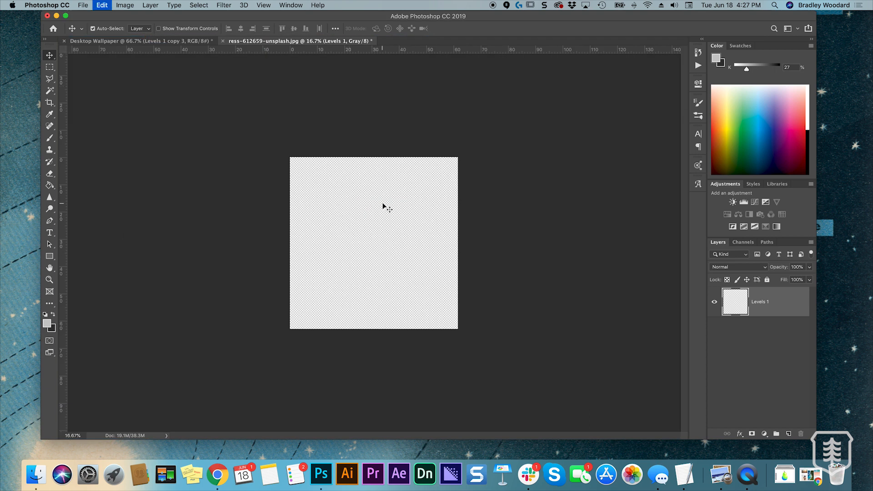
key("super+z")
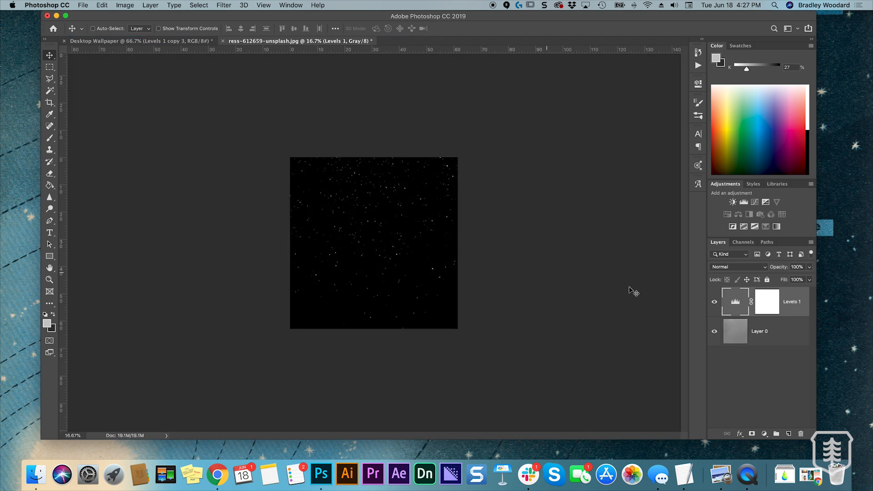
double_click(764, 308)
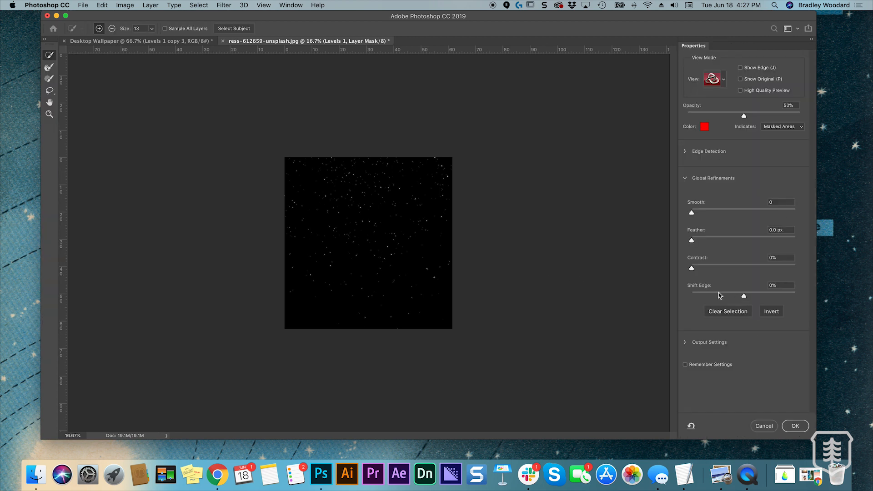
left_click(764, 426)
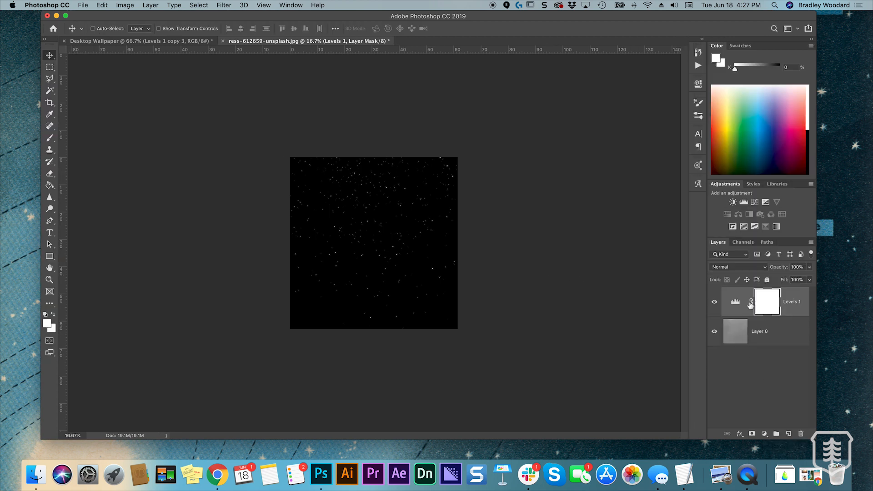
Readjust the Levels to dim the stars with a midtone value of 0.19, and merge the adjustment with the photo layer
double_click(735, 302)
mouse_move(656, 173)
left_mouse_down()
mouse_move(663, 173)
mouse_move(638, 173)
mouse_move(654, 173)
left_mouse_up()
left_click_drag(631, 173, 678, 173)
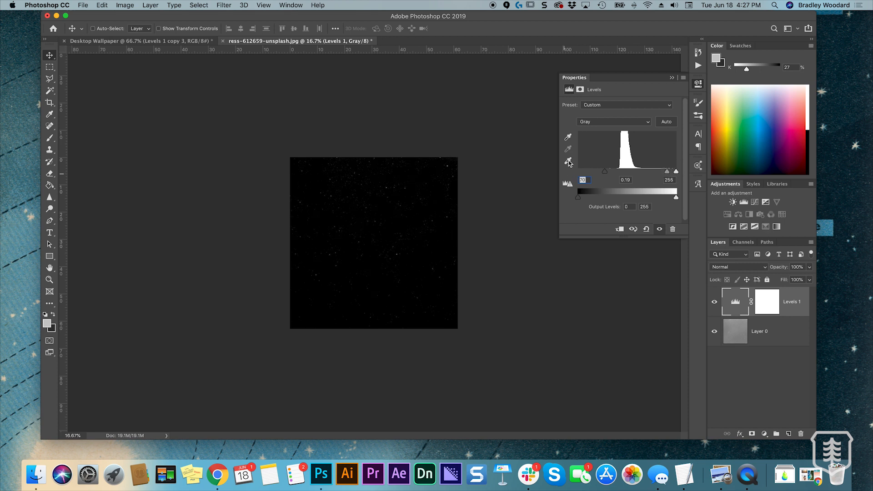
left_click(672, 77)
left_click(792, 337)
key("super+e")
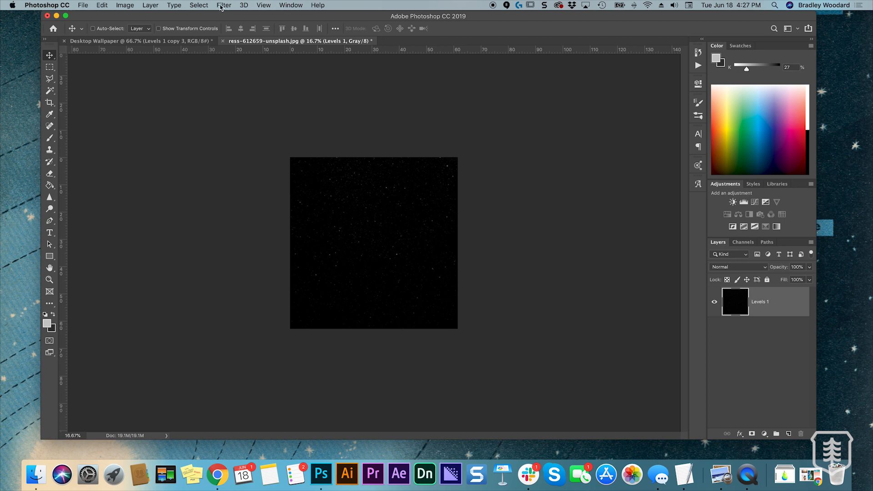
Load the Background Gray channel as a selection, invert it and delete the black around the dimmer stars
left_click(198, 5)
left_click(213, 197)
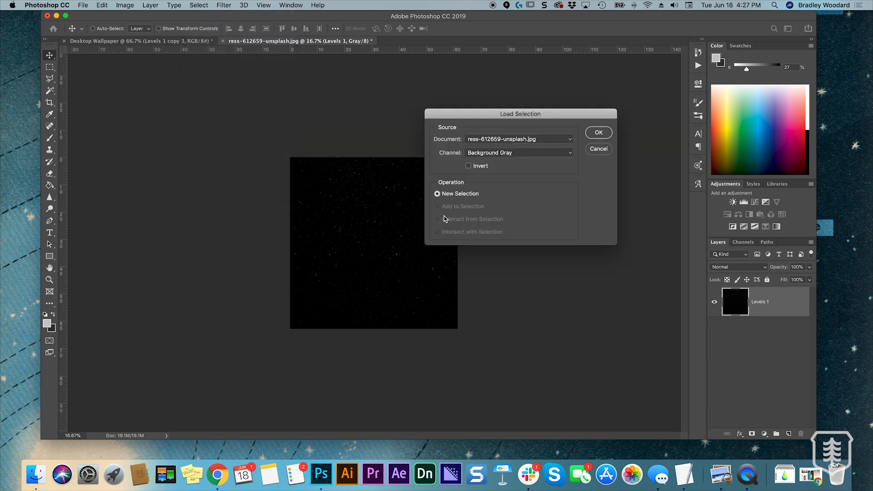
left_click(598, 132)
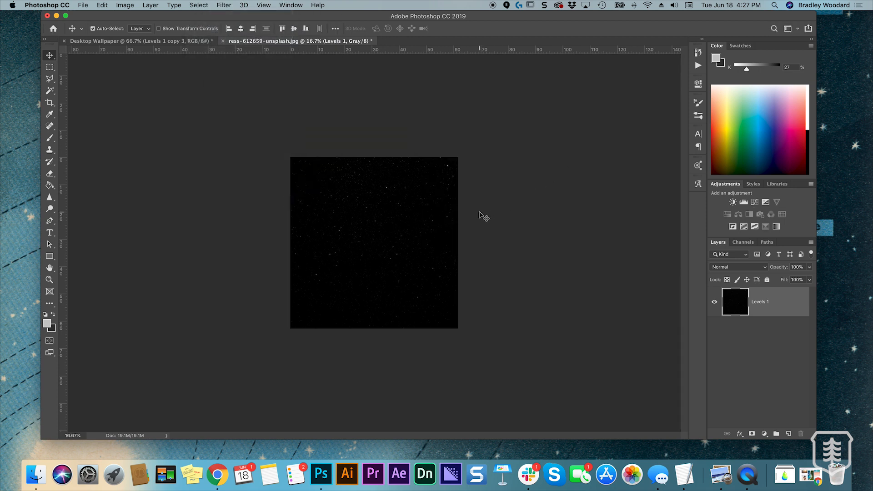
key("Delete")
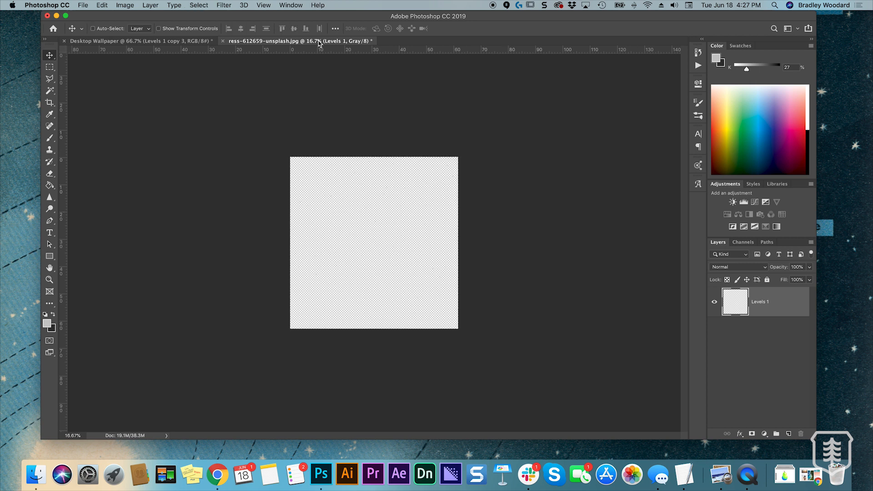
Copy the dimmer star layer into the Desktop Wallpaper document, directly above the merged star layer
left_click_drag(319, 43, 172, 49)
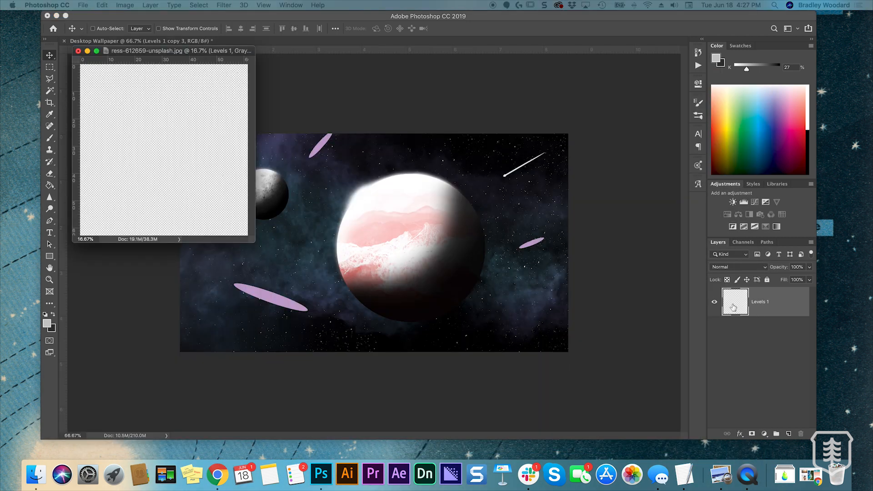
left_click_drag(733, 308, 540, 328)
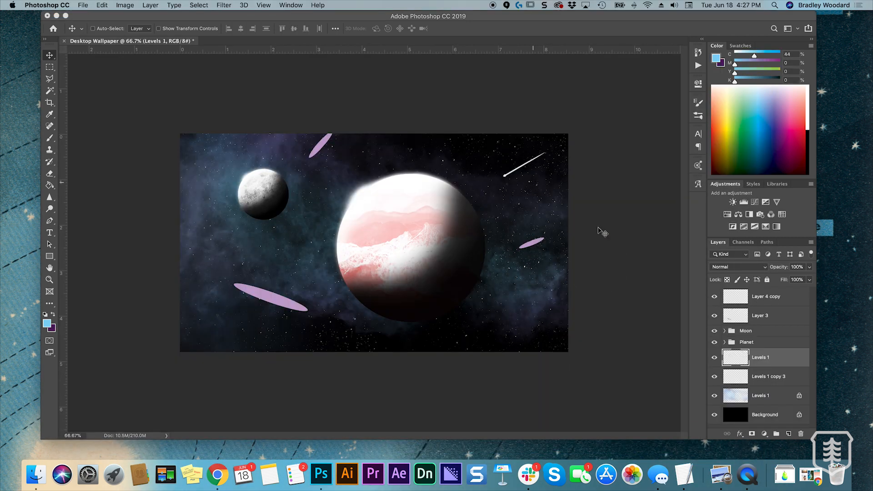
left_click_drag(450, 194, 330, 159)
Enlarge the new star layer to about 118% and position it so its stars cover the entire wallpaper
key("ctrl+t")
left_click_drag(630, 167, 343, 179)
left_click_drag(389, 260, 563, 321)
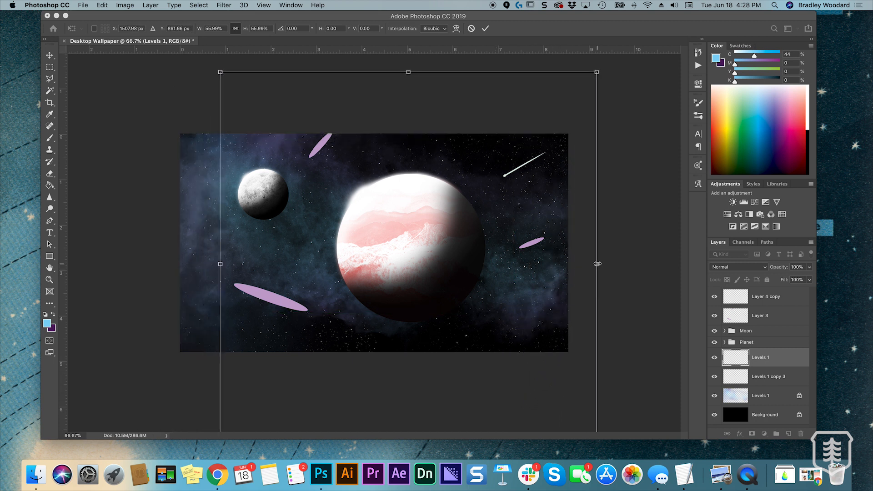
key("super+minus")
left_click_drag(485, 157, 691, 41)
left_click_drag(503, 206, 383, 314)
left_click_drag(526, 101, 608, 72)
left_click_drag(507, 201, 506, 197)
left_click(485, 28)
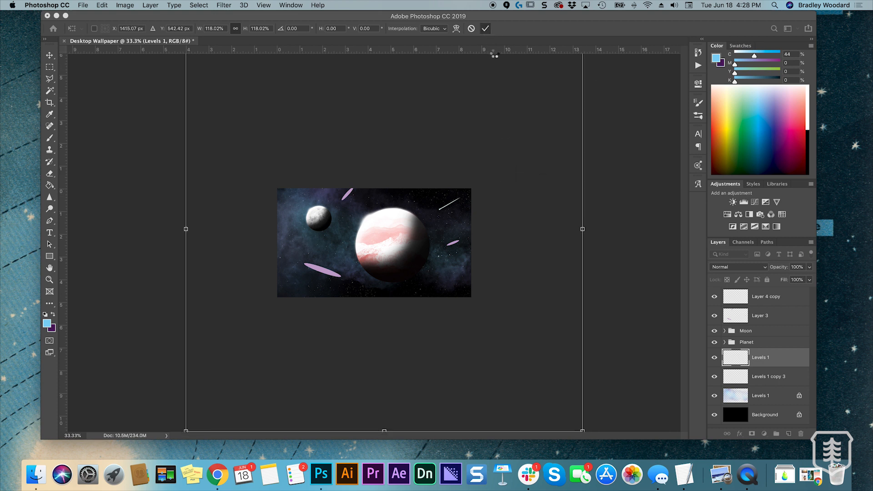
key("super+1")
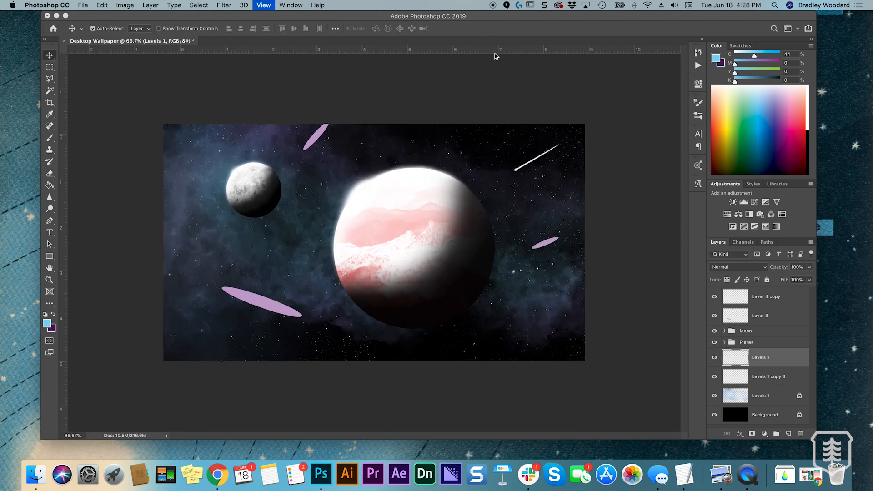
Check the combined star field across the wallpaper and merge the two star layers into one
key("super+minus")
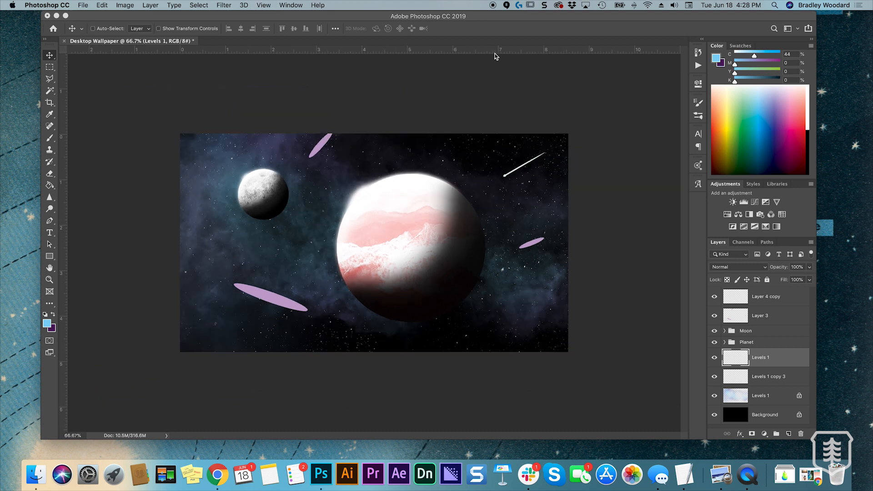
key("super+1")
key("super+minus")
key("super+1")
key("super+minus")
key("super+1")
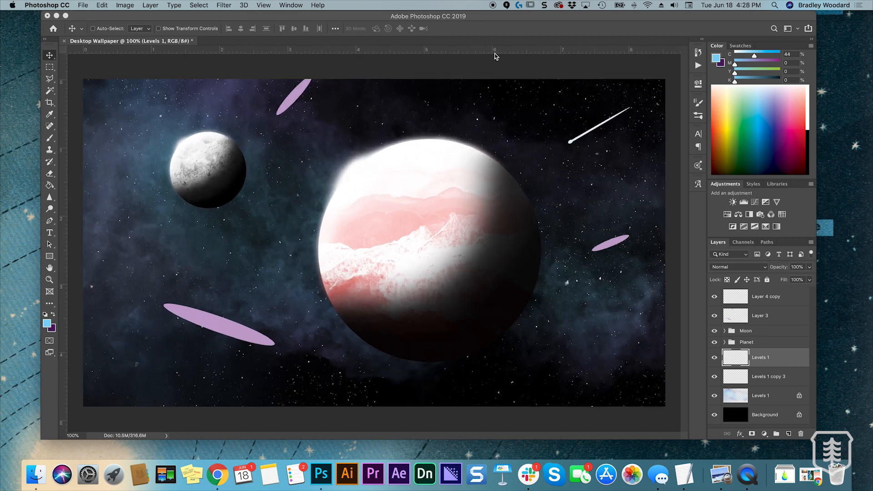
left_click(728, 381)
key("Delete")
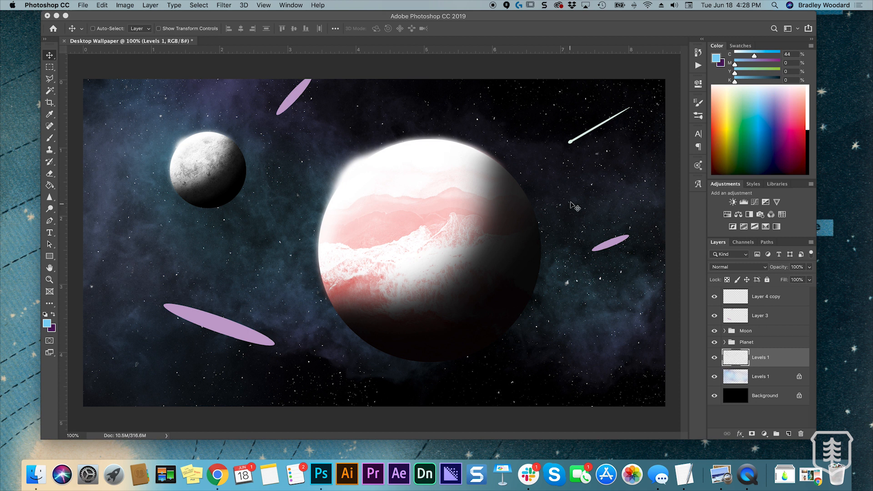
Use a white brush reduced to 15 px to add a few larger stars around the planets on the merged star layer
key("e")
key("b")
key("bracketleft")
key("bracketleft")
key("bracketleft")
key("bracketleft")
key("bracketleft")
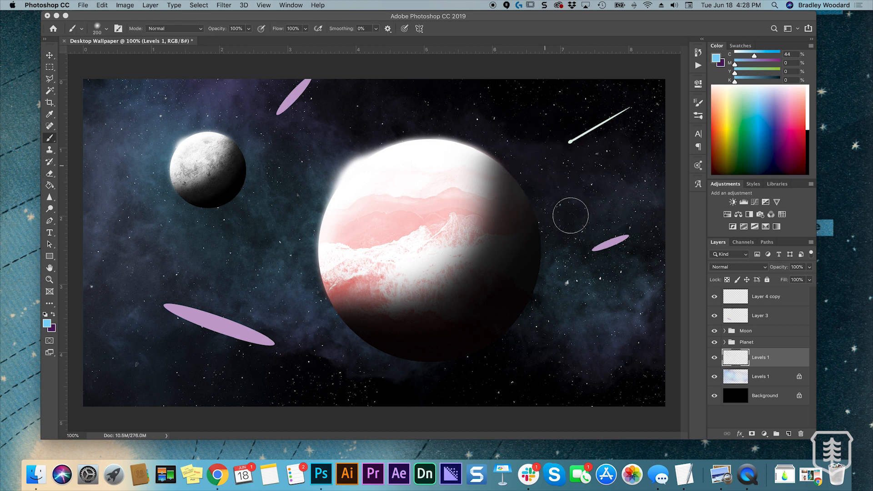
key("bracketleft")
key("bracketleft")
key("bracketleft")
key("bracketleft")
key("bracketleft")
key("bracketleft")
left_click(808, 90)
key("bracketright")
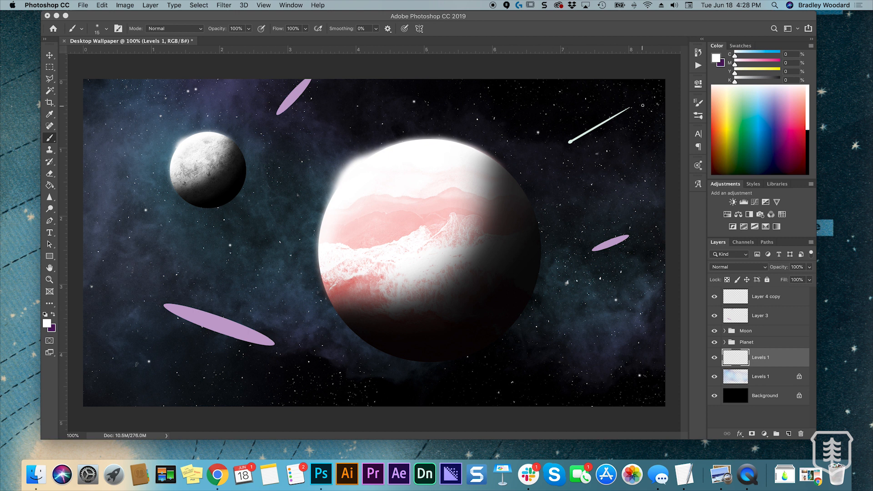
key("super+minus")
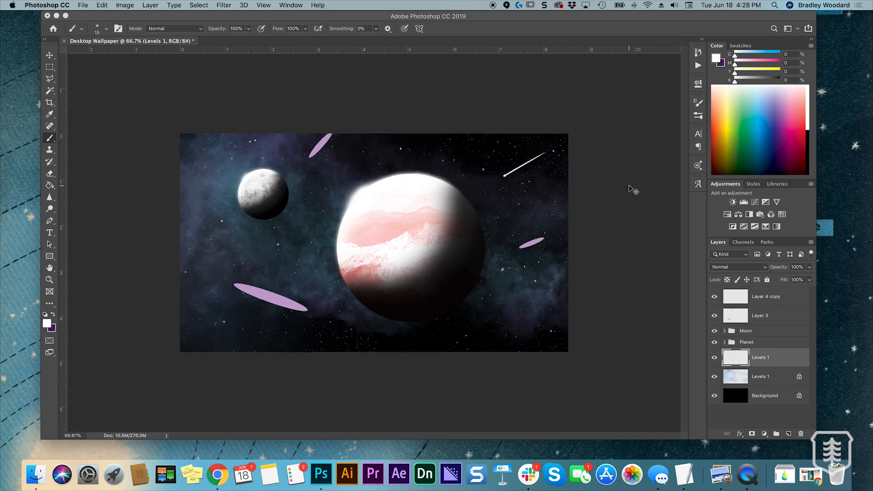
key("super+plus")
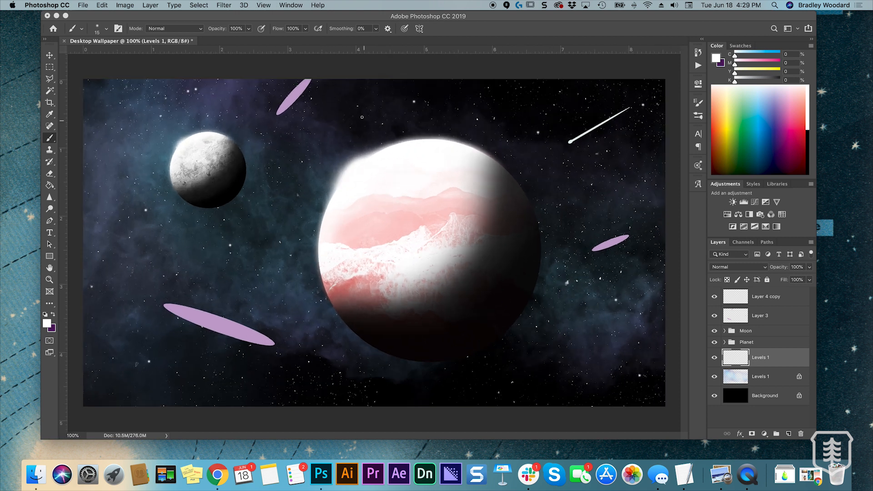
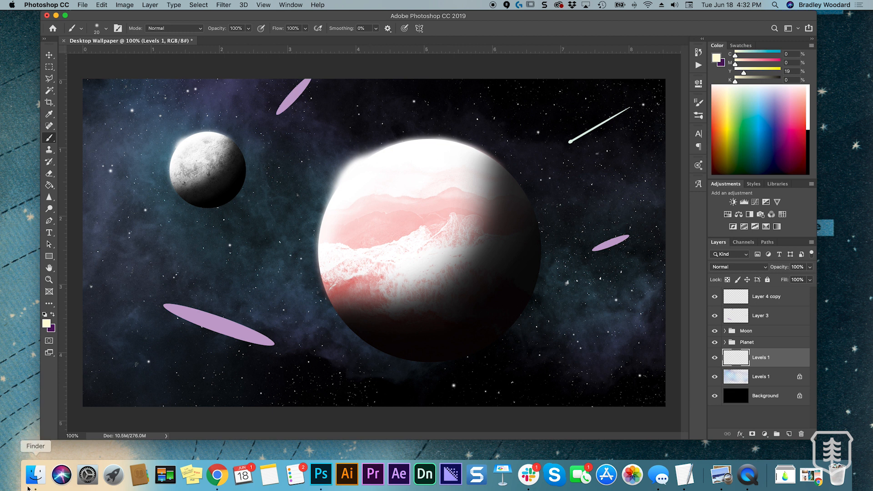
Place the ruvim-noga-711147-unsplash smoke image above the star layer and enlarge it to cover the entire wallpaper
left_click(35, 474)
left_click_drag(372, 222, 374, 344)
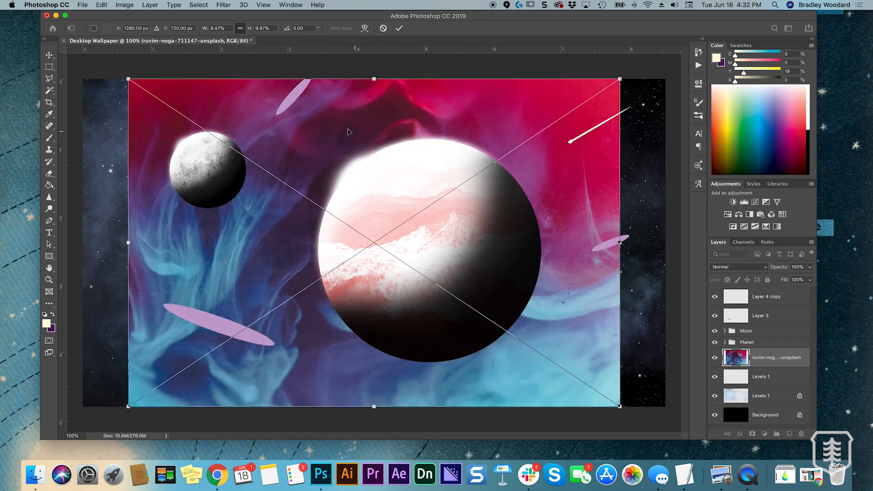
key("super+minus")
left_click_drag(264, 269, 232, 268)
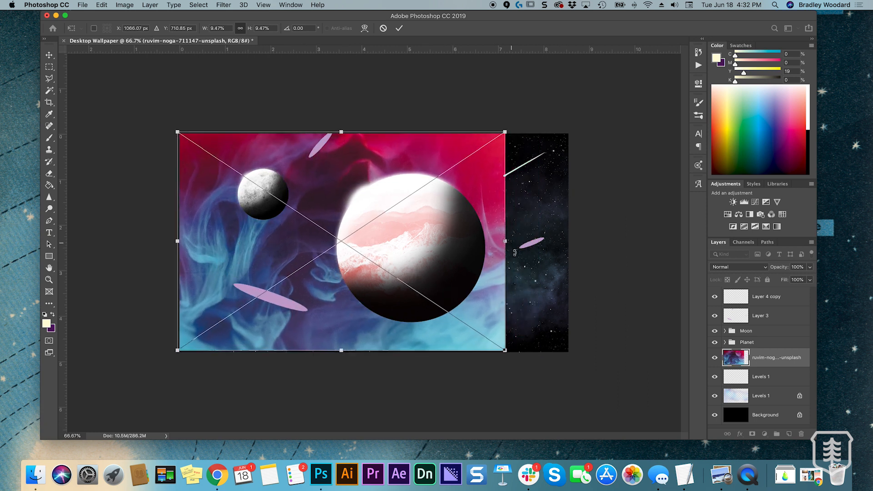
left_click_drag(506, 351, 572, 395)
left_click_drag(527, 321, 526, 304)
left_click(399, 28)
key("b")
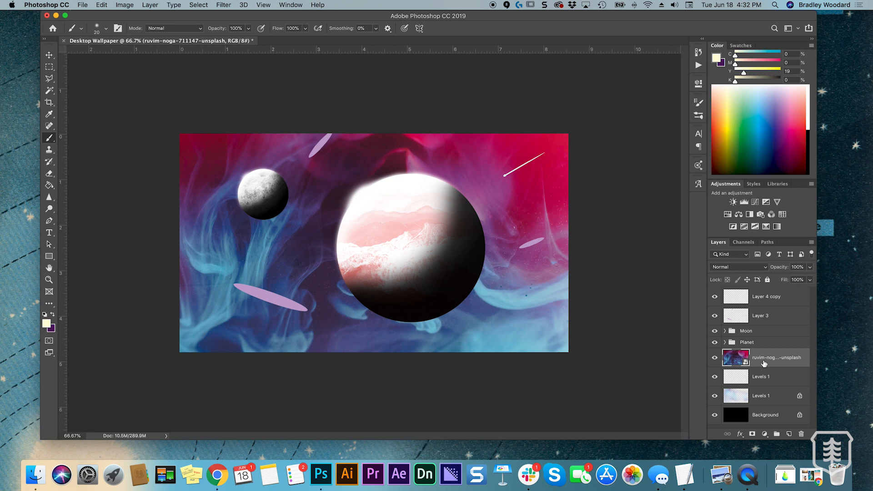
Blend the smoke image into the background with Lighten mode at 14% opacity
left_click(734, 266)
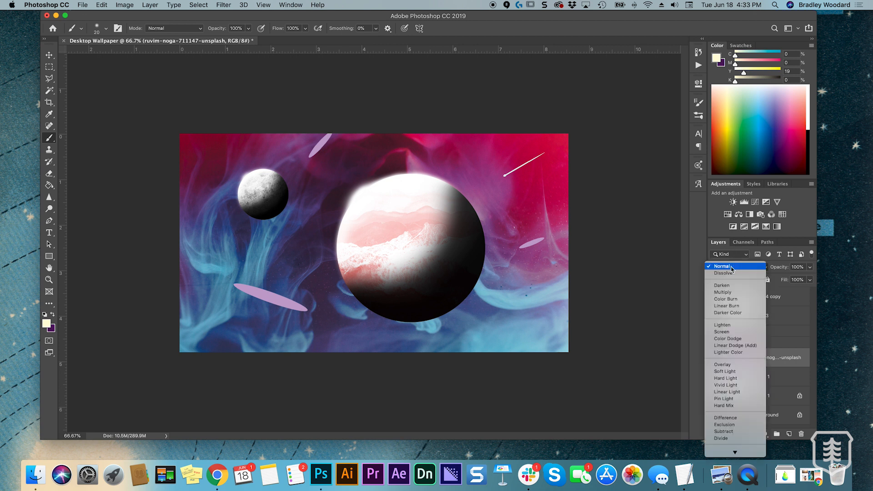
left_click(727, 326)
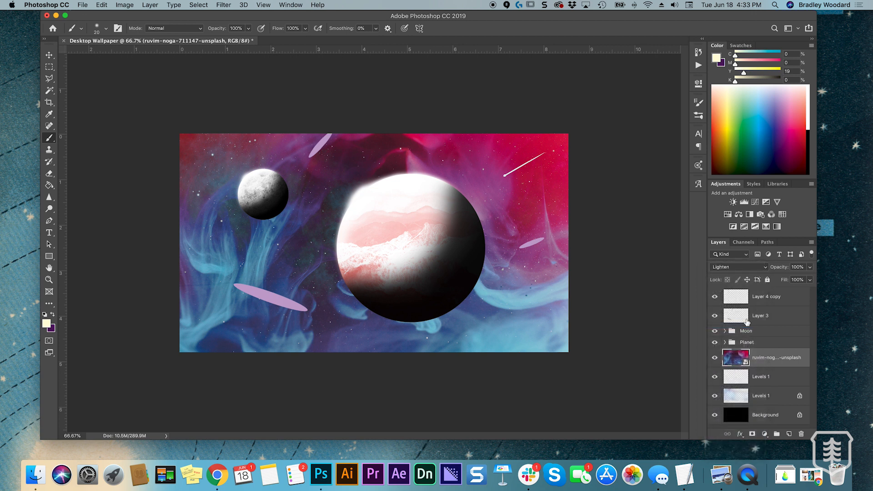
left_click(810, 268)
left_click(782, 279)
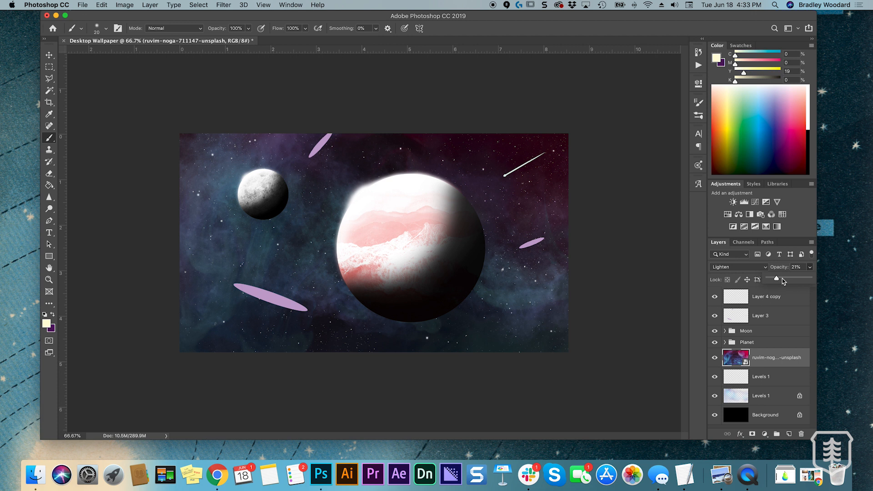
mouse_move(782, 278)
left_mouse_down()
mouse_move(768, 281)
mouse_move(777, 282)
left_mouse_up()
left_click_drag(777, 282, 775, 281)
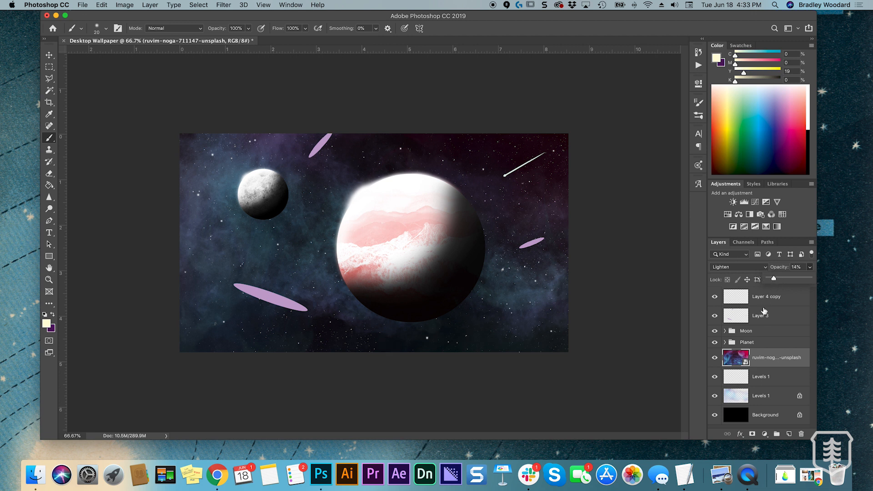
Rasterize the smoke image layer and erase parts of it with an 800 px soft eraser at 41% flow
key("e")
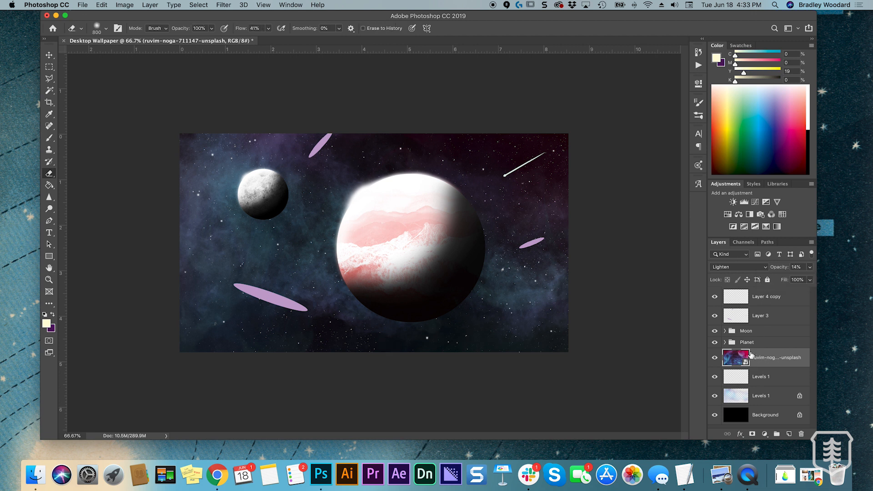
key("b")
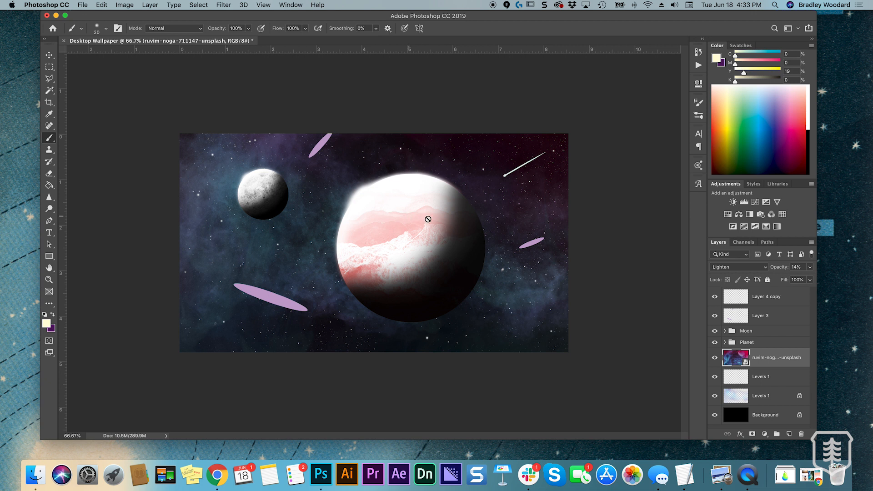
left_click(444, 249)
left_click(503, 161)
key("e")
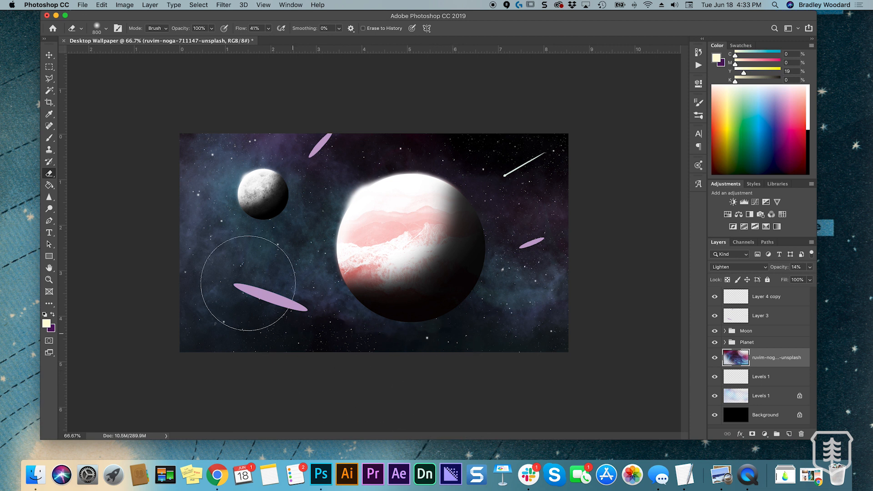
key("super+t")
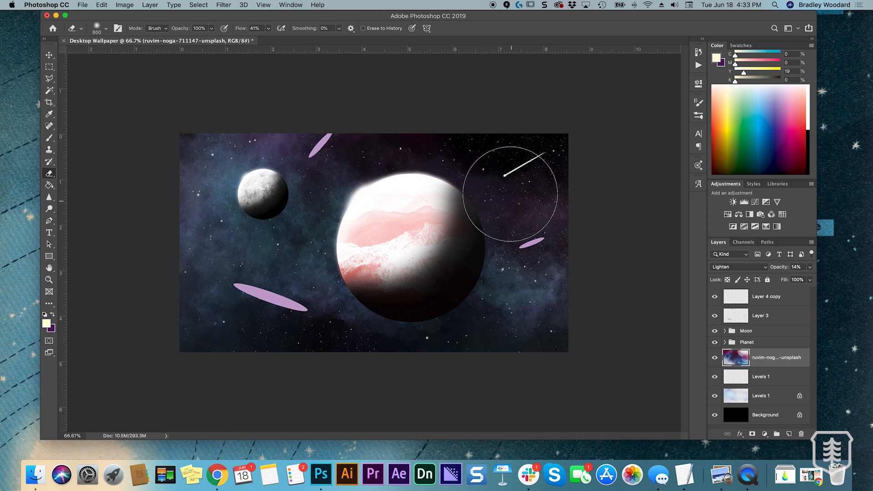
Try a higher opacity of about 28% on the erased smoke image layer
left_click(773, 359, "super")
left_click(781, 352)
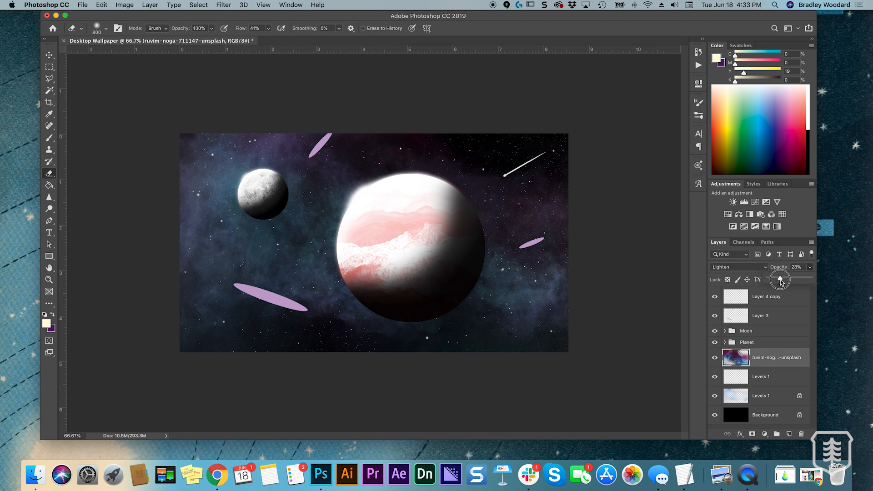
left_click_drag(778, 281, 778, 282)
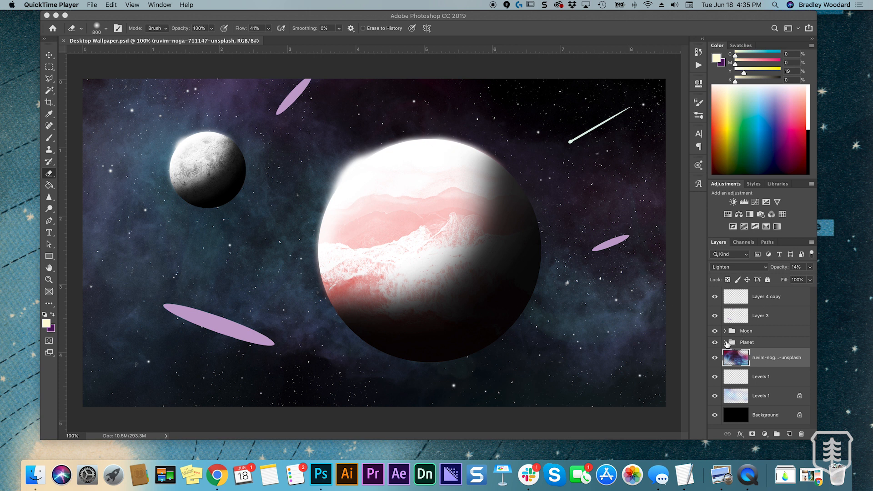
Add a new layer in the Planet group, clipped to the red planet circle and directly below the mountain texture
left_click(725, 343)
scroll(775, 357, "down", 3)
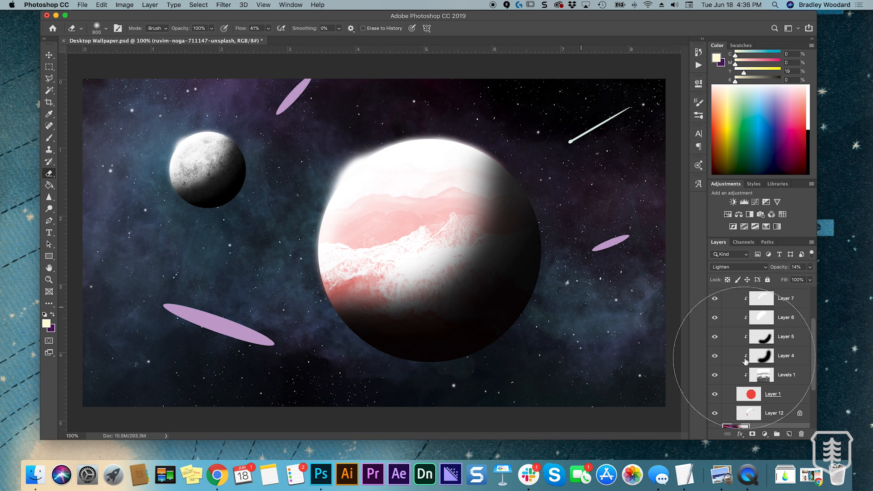
left_click(783, 394)
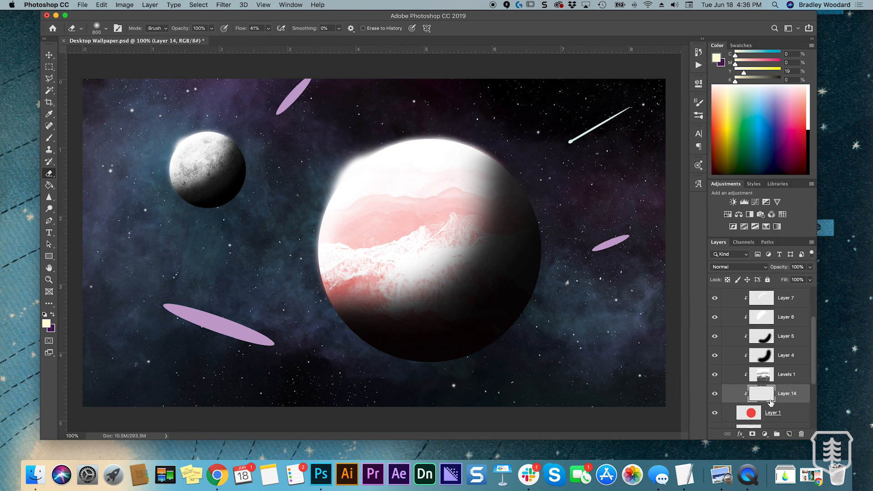
left_click(791, 434)
left_click(765, 398, "alt")
key("super+z")
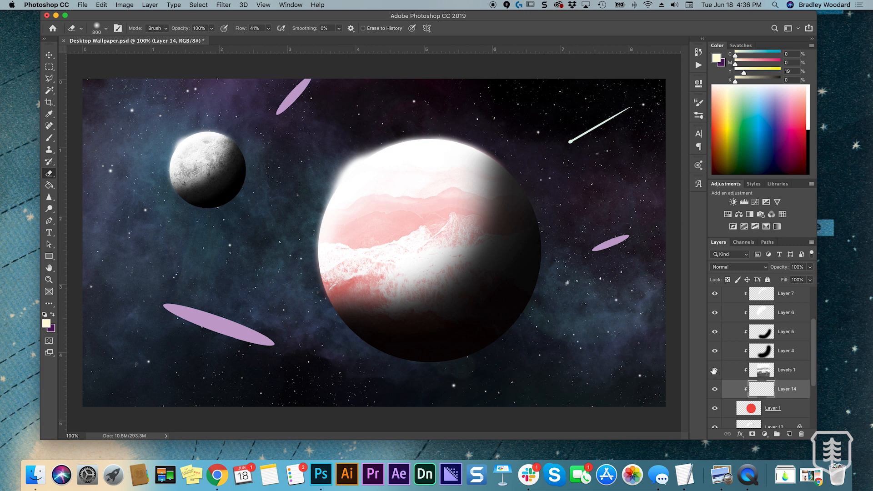
Sample the planet's red with the layers above temporarily hidden, and mix it to magenta 85%, yellow 47%
left_click(715, 293)
key("i")
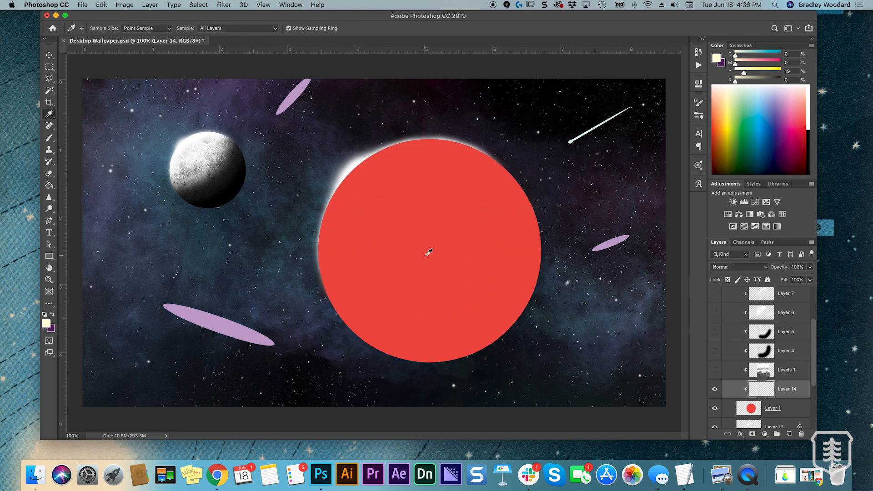
left_click(427, 254)
left_click_drag(716, 297, 716, 366)
scroll(737, 346, "down", 1)
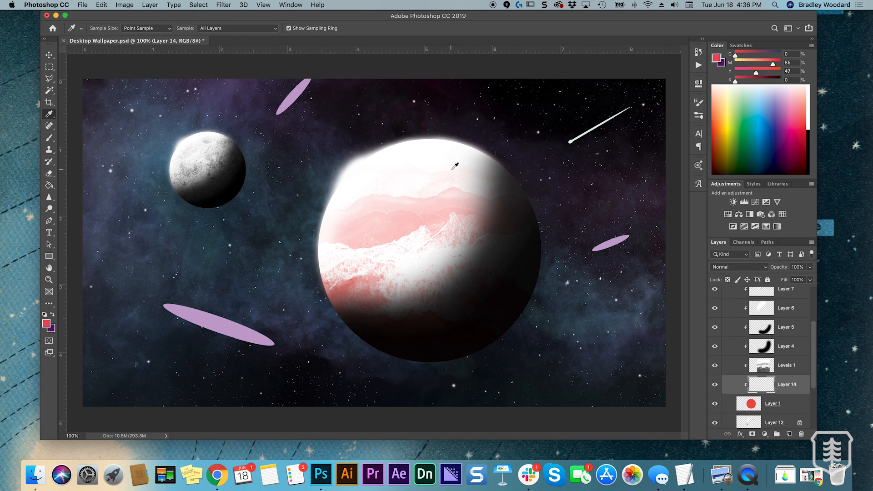
Paint the pinkish red over the planet's upper-right area on Layer 14 with a 700 px soft brush
key("b")
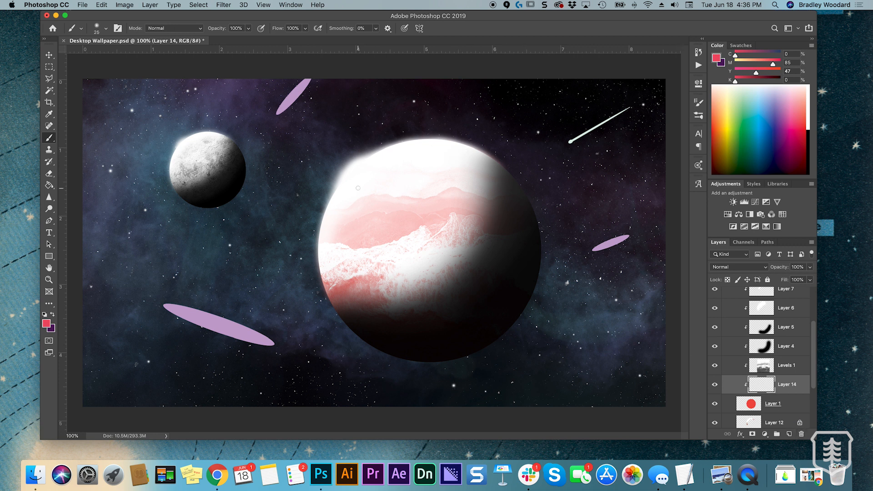
key("bracketright")
key("bracketright")
key("bracketright")
left_click_drag(523, 185, 519, 171)
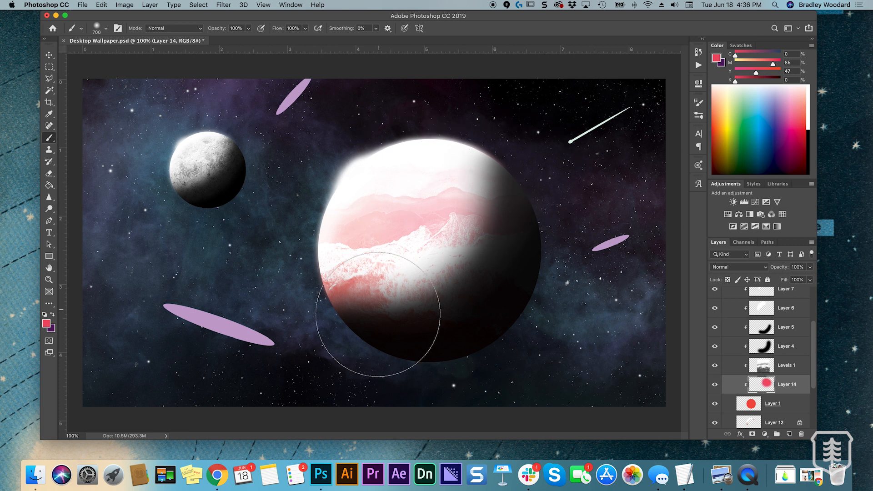
Shift the brush colour to purple with 68% cyan and tint the planet's upper mountains on Layer 14
left_click(766, 53)
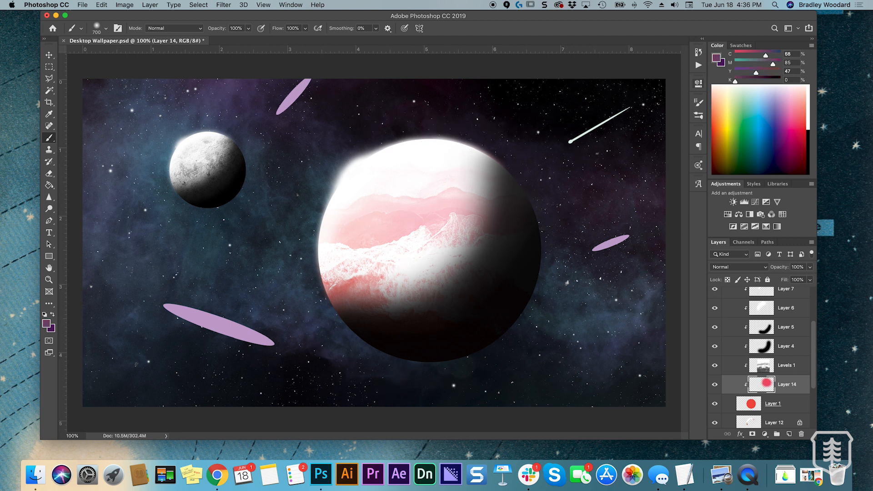
left_click(339, 308)
key("ctrl+z")
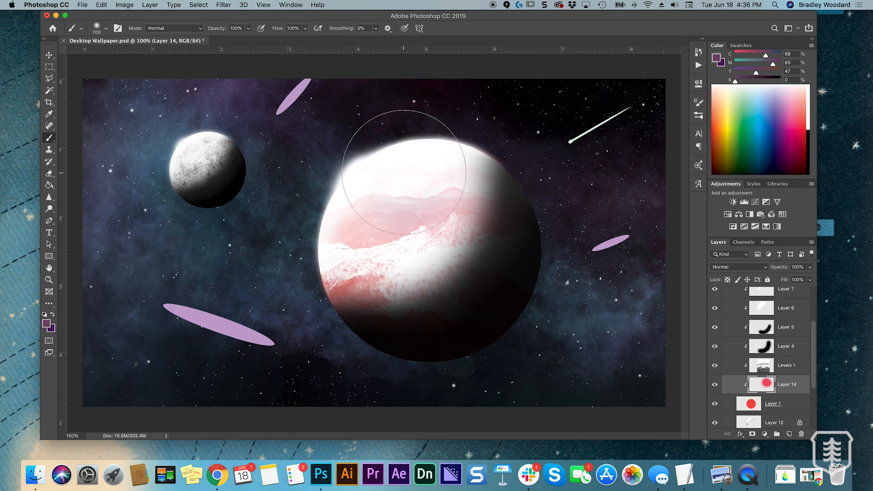
key("super+z")
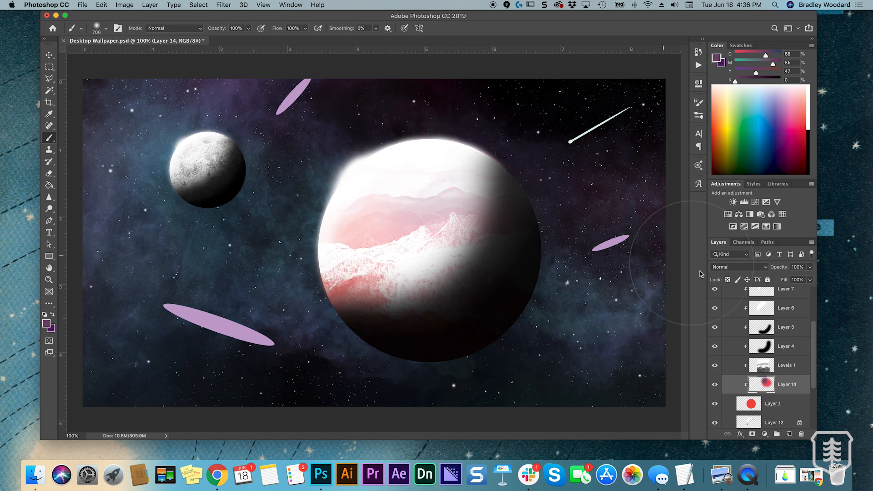
Burn the midtones of the planet's mountain texture layer, Levels 1, with an 1100 px brush at 100% exposure
left_click(778, 367)
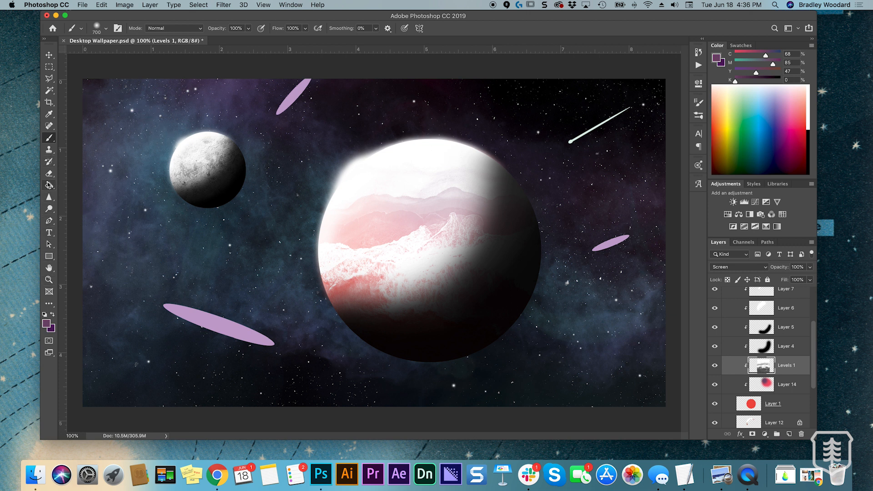
left_click(49, 209)
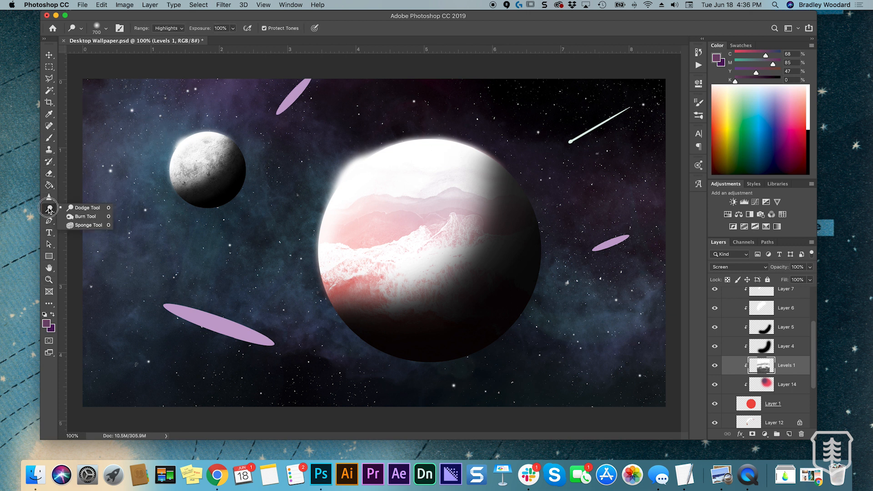
left_click(89, 210)
key("bracketright")
key("bracketright")
key("bracketright")
key("bracketright")
key("bracketright")
key("bracketright")
key("bracketright")
key("bracketright")
key("bracketright")
left_click(387, 246)
left_click(384, 246)
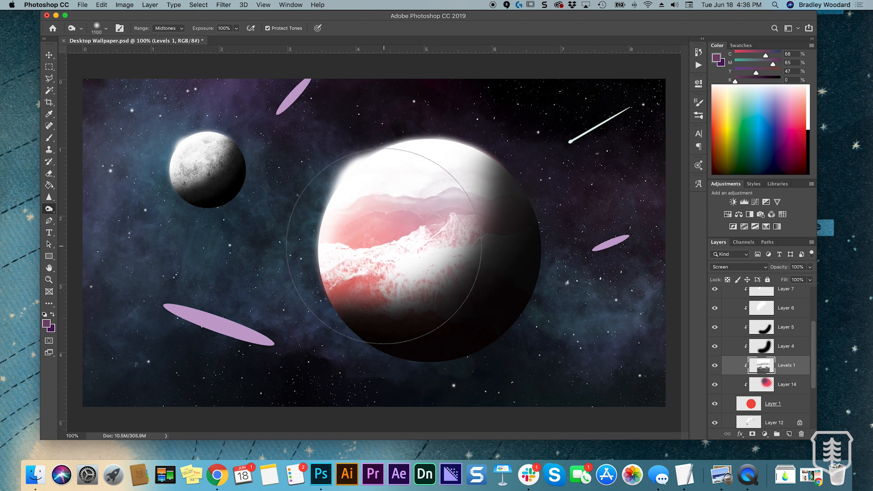
left_click(384, 246)
left_click(384, 246)
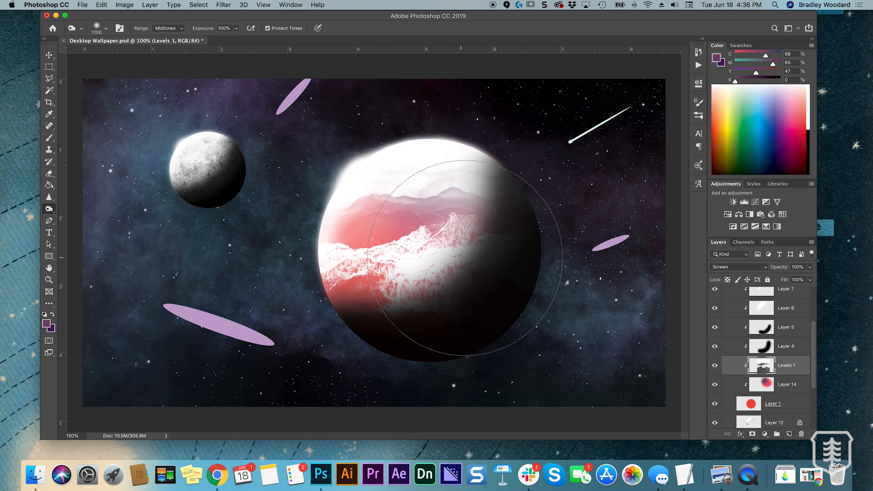
left_click(507, 253)
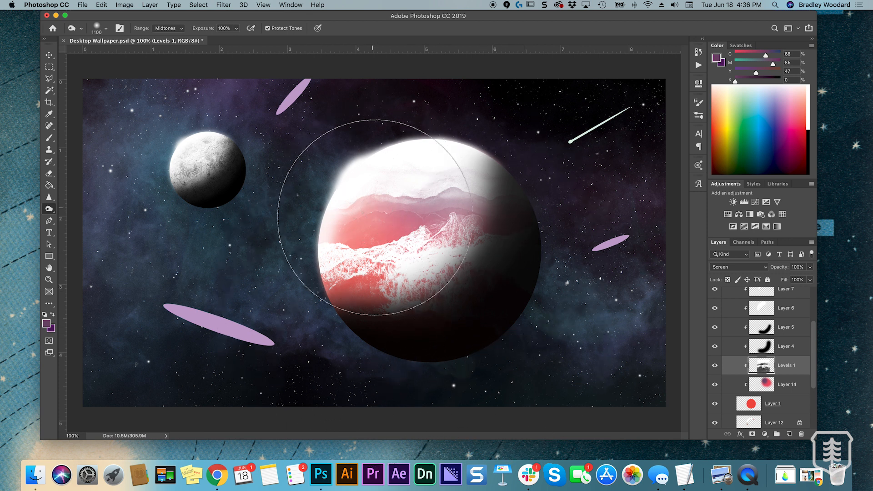
left_click(443, 217)
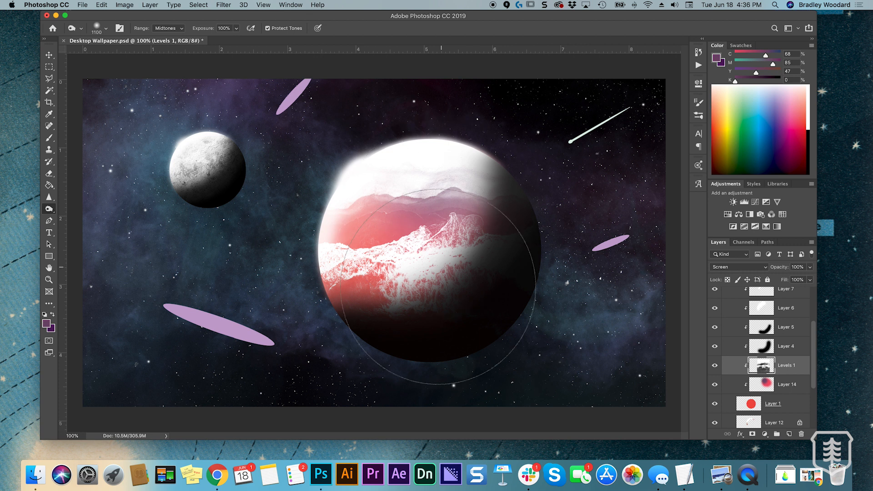
key("super+z")
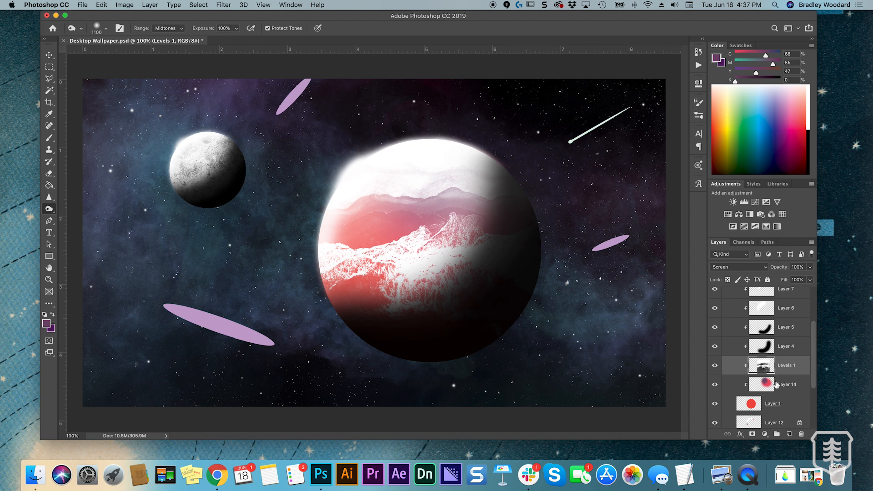
Paint slate blue (cyan 79%, magenta 61%, yellow 47%) over the planet's upper mountain ridge on Layer 14
left_click(777, 384)
left_click(764, 63)
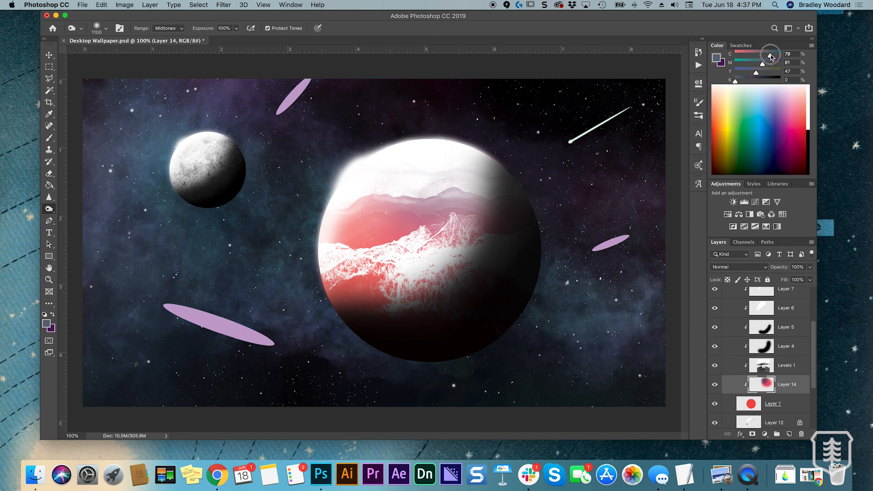
key("b")
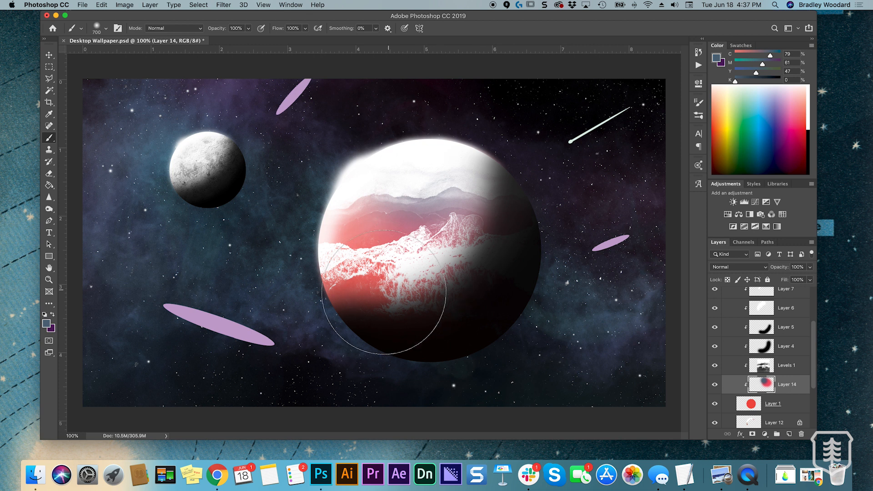
Try painting a peach tone (cyan 23%, magenta 45%, yellow 47%) over the planet's lower-left side on Layer 14
left_click(746, 55)
left_click(772, 63)
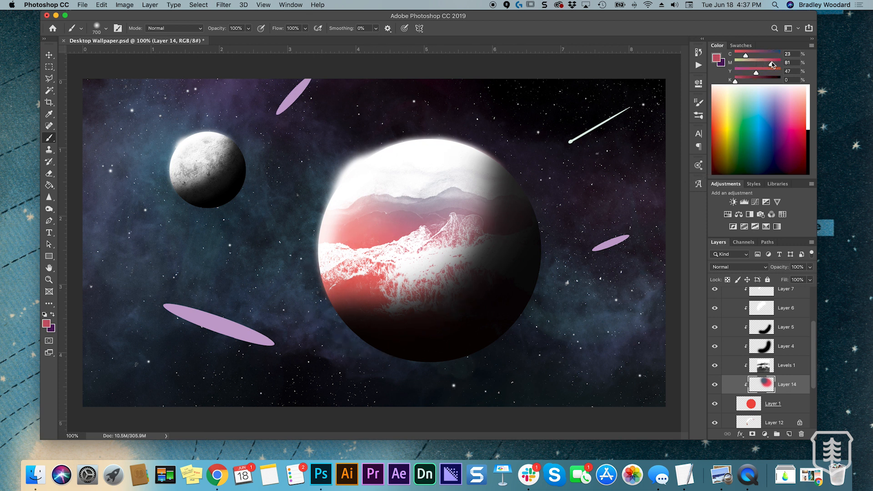
left_click(755, 63)
left_click_drag(312, 254, 355, 291)
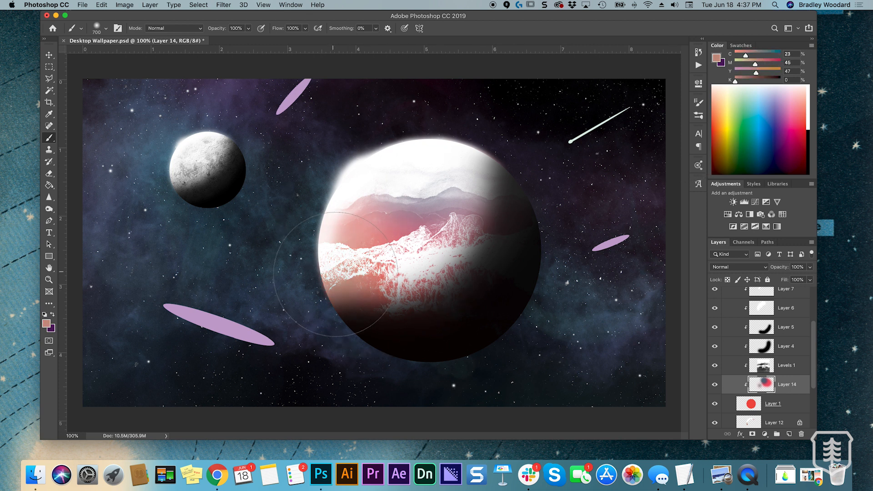
key("super+z")
Undo the peach strokes and tint the planet's lower-left side red (cyan 8%, magenta 92%, yellow 85%) on Layer 14
left_click_drag(767, 64, 777, 63)
key("super+z")
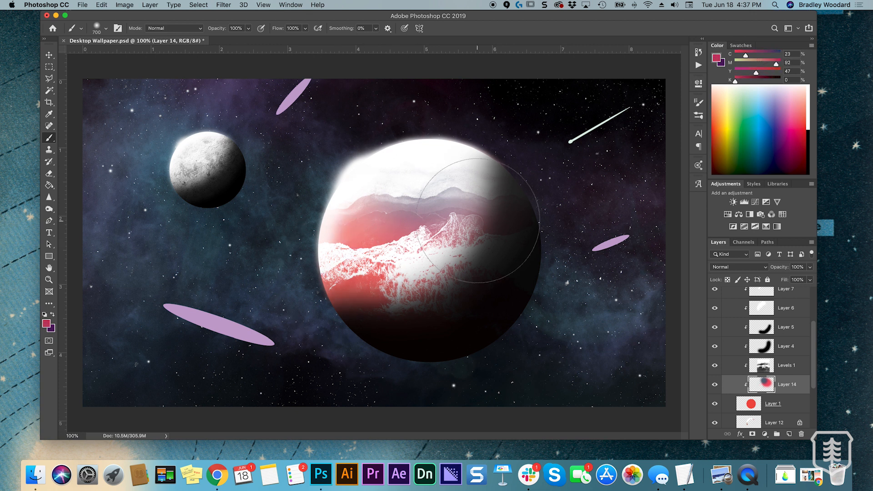
key("super+z")
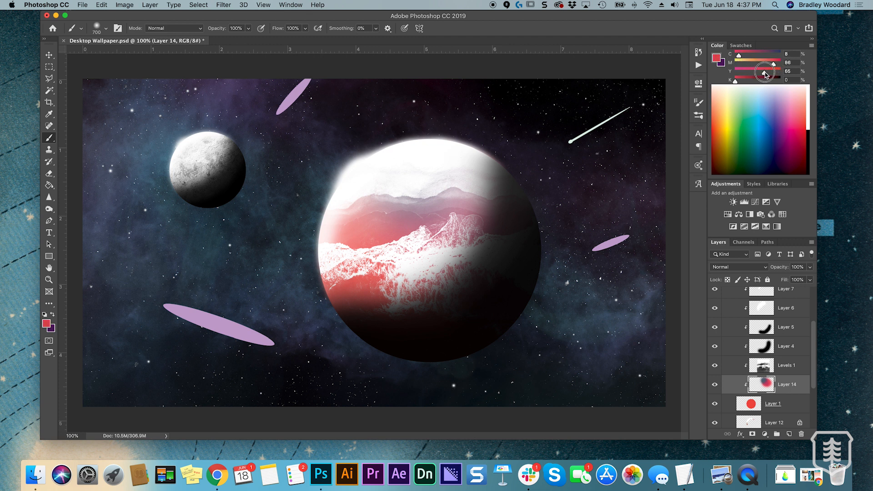
left_click(334, 308)
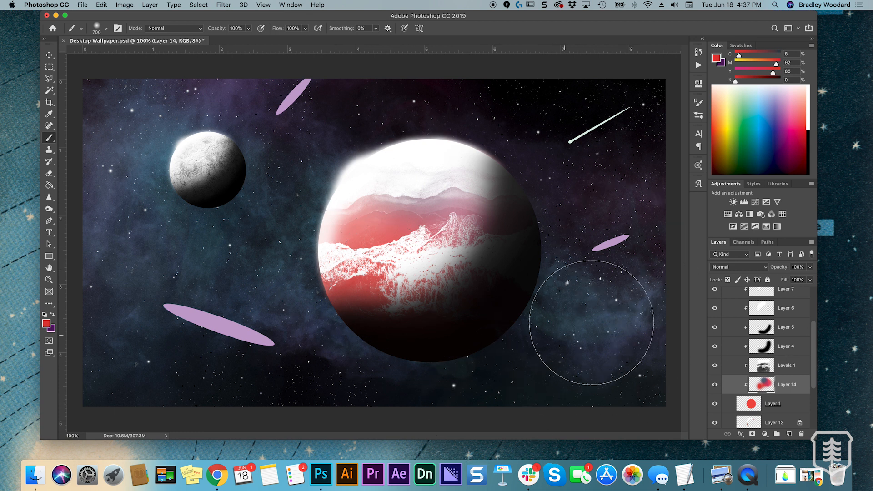
Toggle the planet's Layer 4 shadow off and on, and set its opacity to about 85%
left_click(725, 346)
left_click(715, 347)
left_click(715, 347)
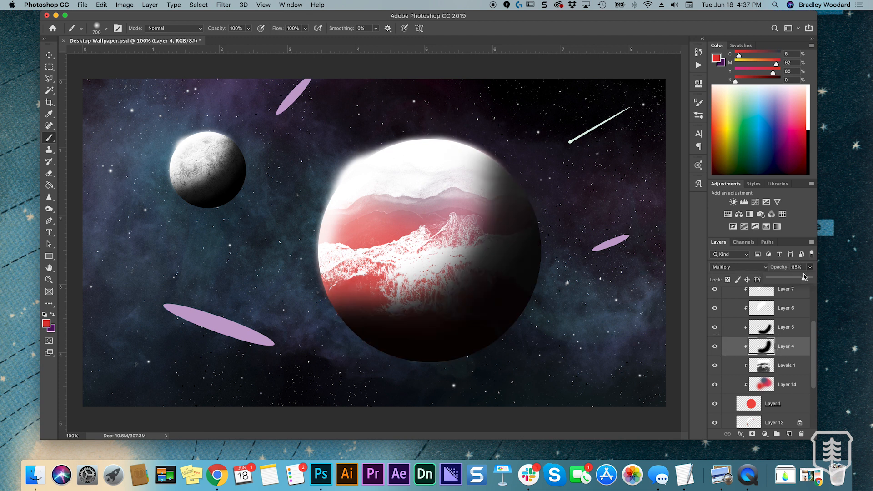
left_click_drag(803, 280, 803, 280)
Add a clipped layer above the planet's Levels 1 texture and make dark purple (cyan 73%, magenta 100%, yellow 17%, black 31%) the brush colour
left_click(775, 335)
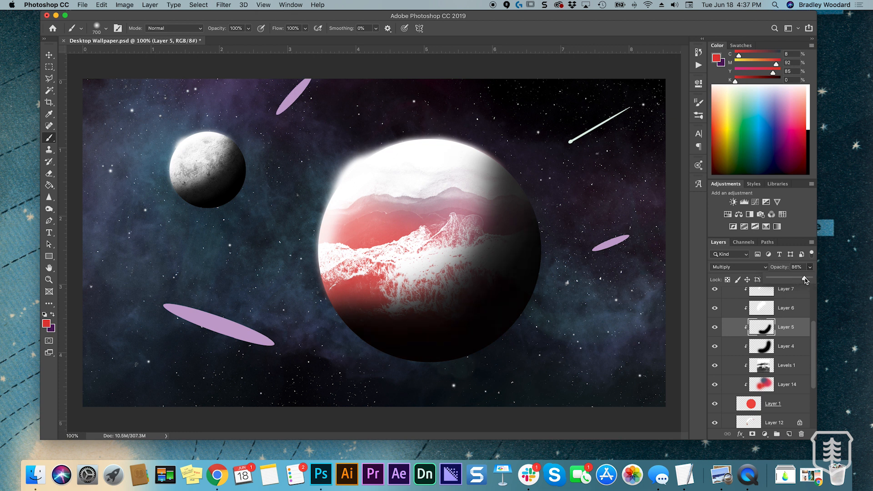
left_click(778, 348)
left_click(778, 366)
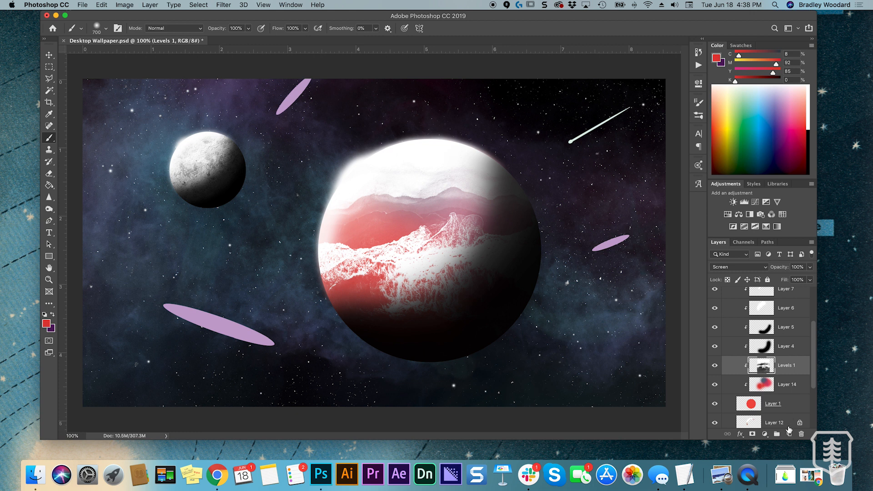
left_click(790, 434)
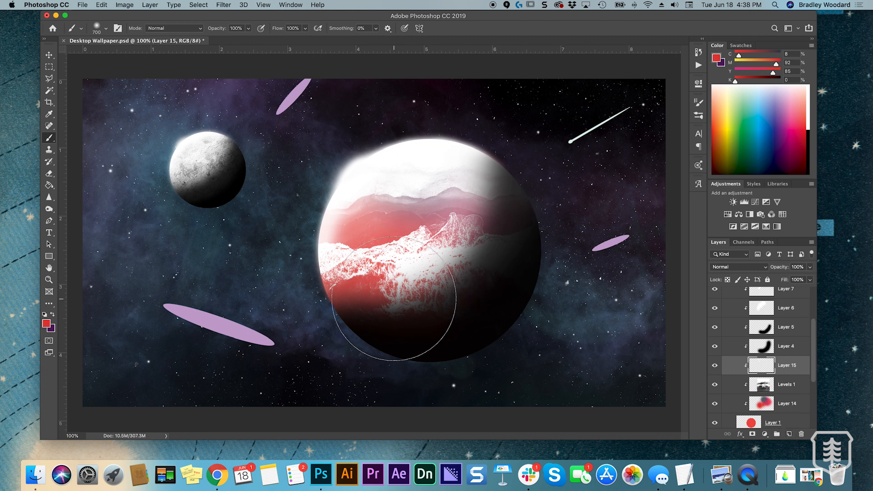
key("i")
left_click(723, 65)
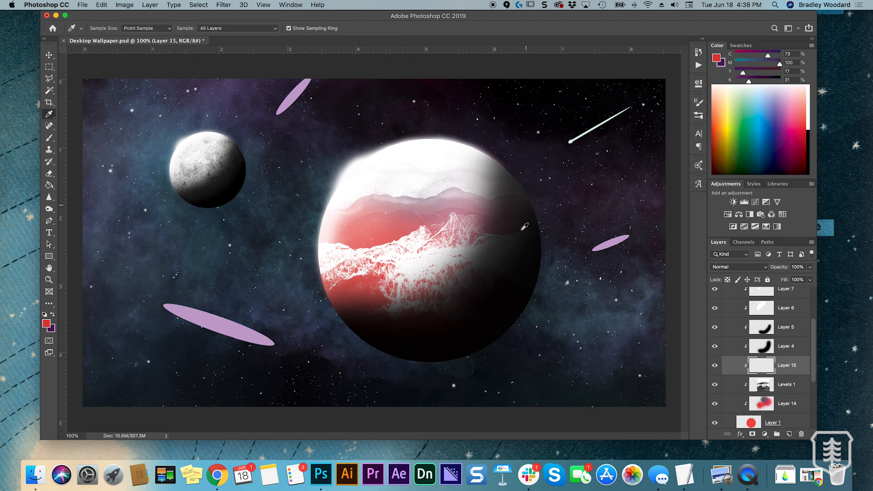
key("x")
key("b")
Try painting dark purple along the planet's lower-right shadow edge with 700 px and 400 px brushes
mouse_move(341, 312)
left_mouse_down()
mouse_move(427, 332)
mouse_move(476, 309)
mouse_move(514, 269)
mouse_move(532, 211)
mouse_move(533, 157)
left_mouse_up()
key("super+z")
key("bracketleft")
key("bracketleft")
key("bracketleft")
mouse_move(318, 314)
left_mouse_down()
mouse_move(348, 327)
mouse_move(391, 335)
mouse_move(438, 323)
mouse_move(471, 295)
mouse_move(509, 226)
mouse_move(519, 182)
left_mouse_up()
key("super+z")
Paint dark purple shading across the planet's lower-right side on Layer 15 with a 500 px brush
key("bracketright")
mouse_move(328, 325)
left_mouse_down()
mouse_move(414, 339)
mouse_move(457, 327)
mouse_move(501, 298)
mouse_move(511, 258)
mouse_move(393, 314)
mouse_move(402, 320)
mouse_move(443, 308)
mouse_move(479, 284)
mouse_move(509, 245)
mouse_move(531, 182)
mouse_move(530, 97)
mouse_move(525, 195)
mouse_move(535, 167)
mouse_move(529, 145)
mouse_move(534, 166)
left_mouse_up()
mouse_move(409, 301)
left_mouse_down()
mouse_move(453, 286)
mouse_move(421, 313)
mouse_move(341, 324)
mouse_move(316, 343)
mouse_move(326, 323)
mouse_move(303, 331)
mouse_move(352, 319)
mouse_move(480, 235)
mouse_move(483, 258)
mouse_move(507, 265)
mouse_move(433, 324)
left_mouse_up()
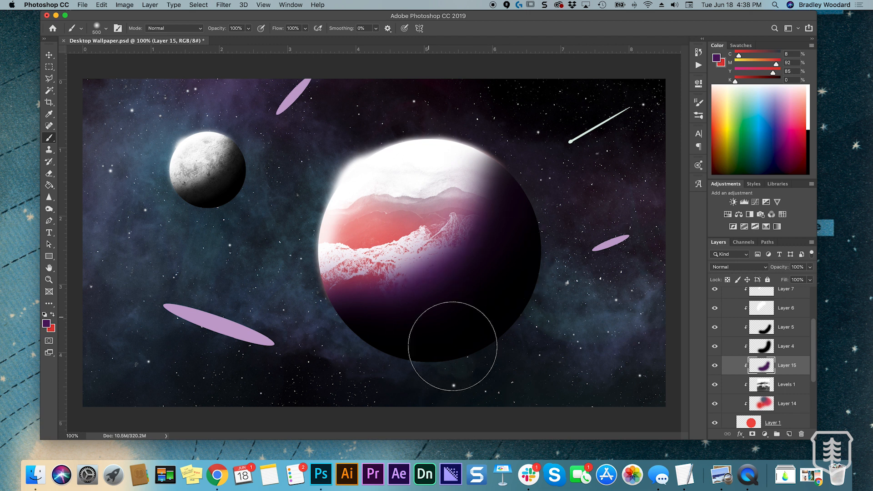
Set Layer 15's blend mode to Multiply and its opacity to 59%
left_click(810, 267)
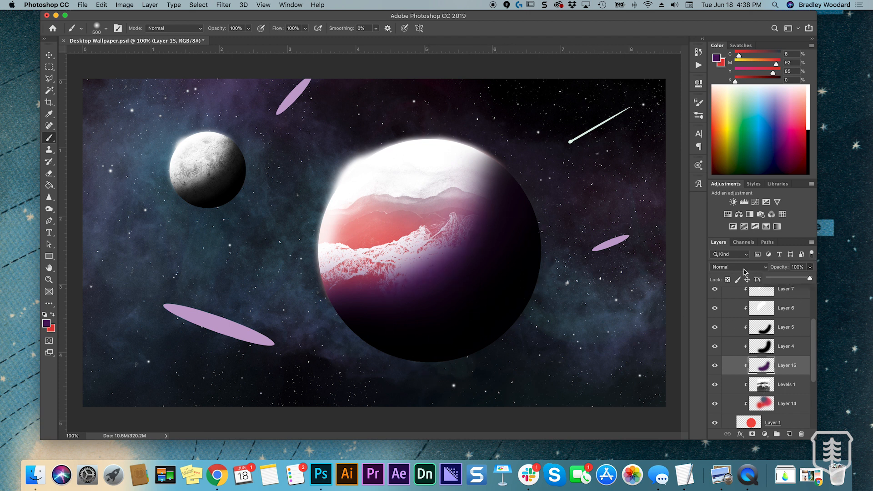
left_click(742, 267)
left_click(732, 291)
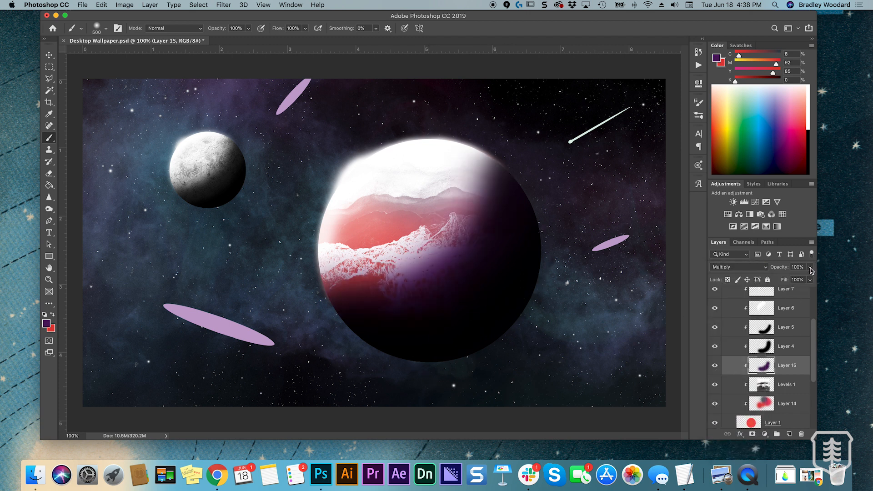
left_click_drag(796, 278, 791, 281)
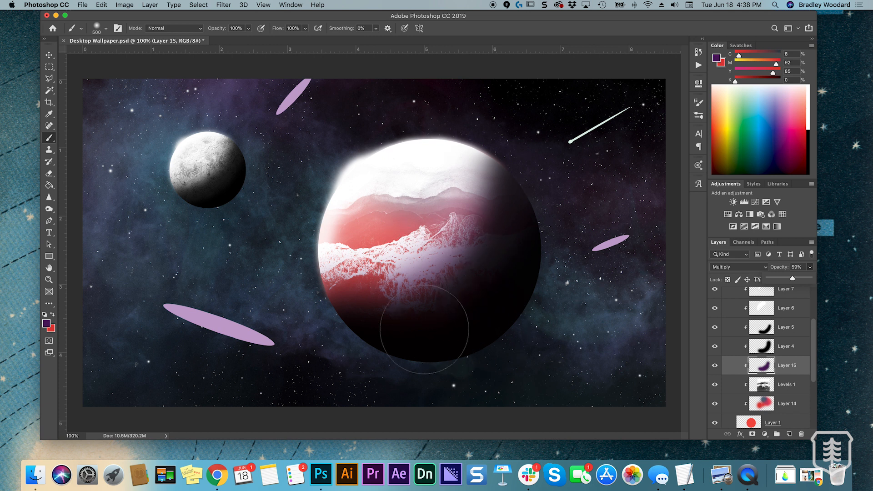
Tint the planet's upper-right mountain ridge purple and light blue on Layer 14
left_click(784, 407)
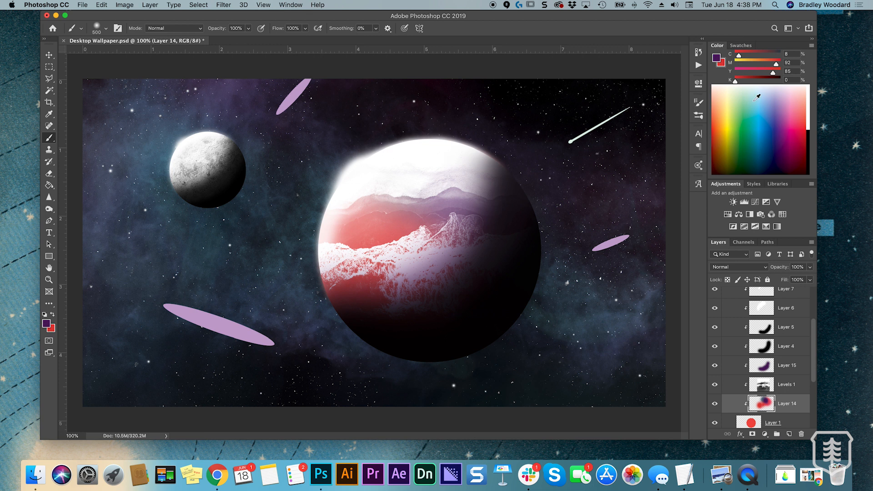
left_click(764, 103)
left_click_drag(757, 54, 769, 55)
key("x")
left_click(748, 64)
mouse_move(473, 171)
left_mouse_down()
mouse_move(468, 146)
mouse_move(478, 141)
mouse_move(439, 116)
mouse_move(579, 174)
left_mouse_up()
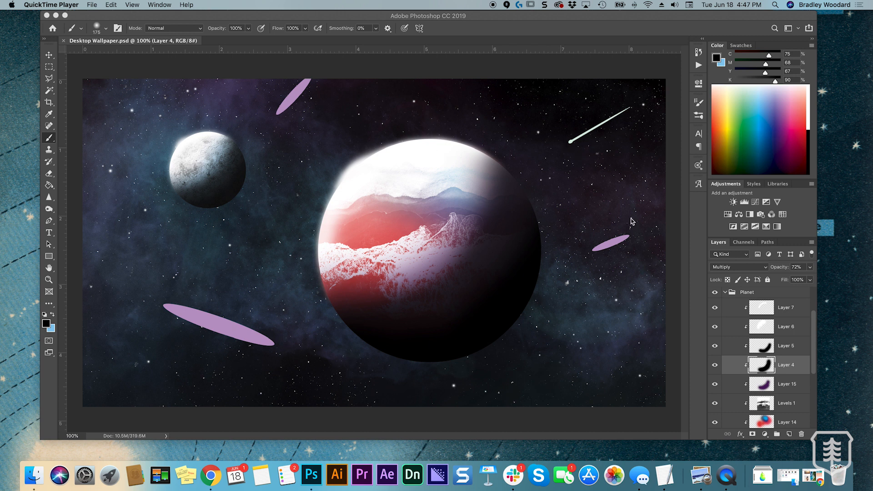
Collapse the Planet group and open the dark spiral photo from the Photos folder in Photoshop
left_click(724, 293)
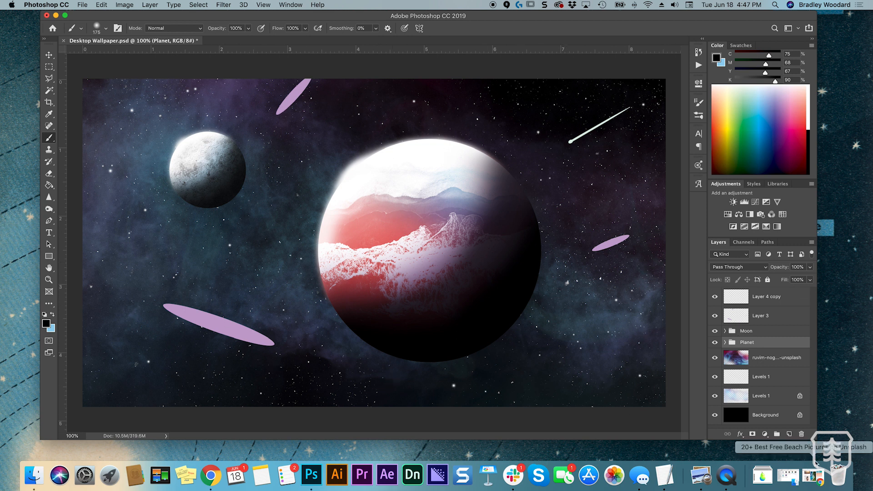
left_click(789, 475)
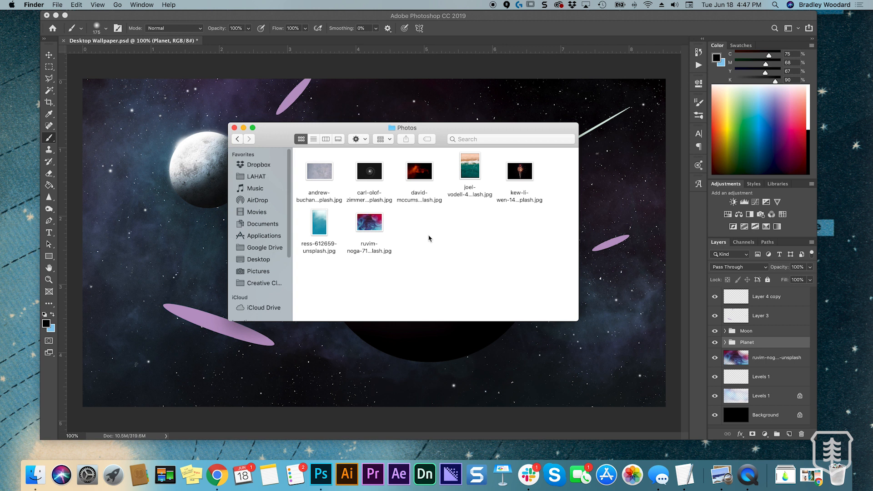
left_click(378, 172)
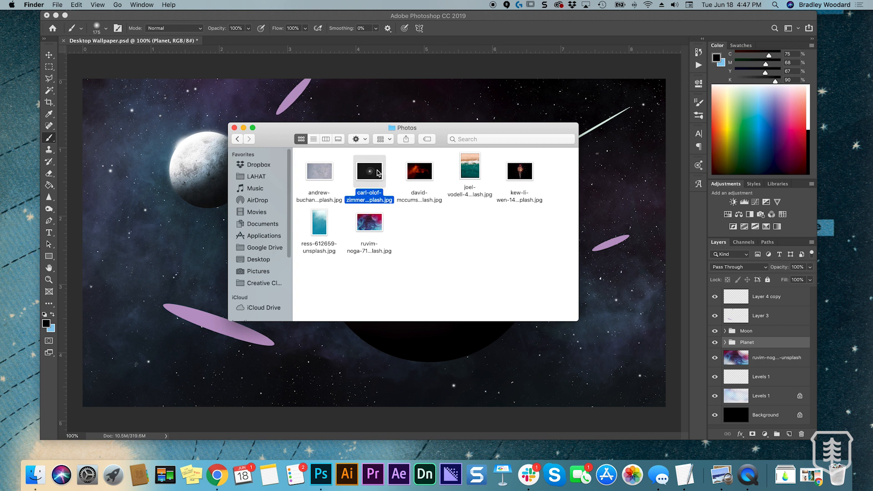
left_click(321, 474)
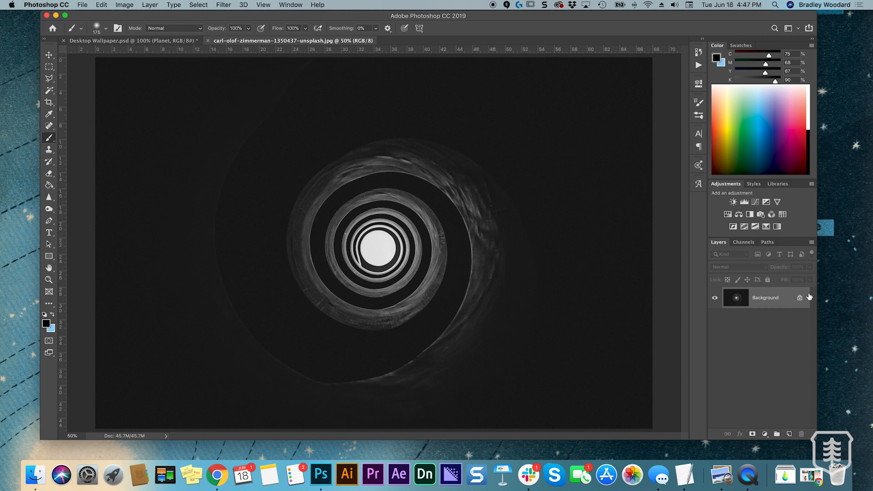
Convert the spiral photo's Background into the regular layer Layer 0 and change the image mode to Grayscale
double_click(775, 298)
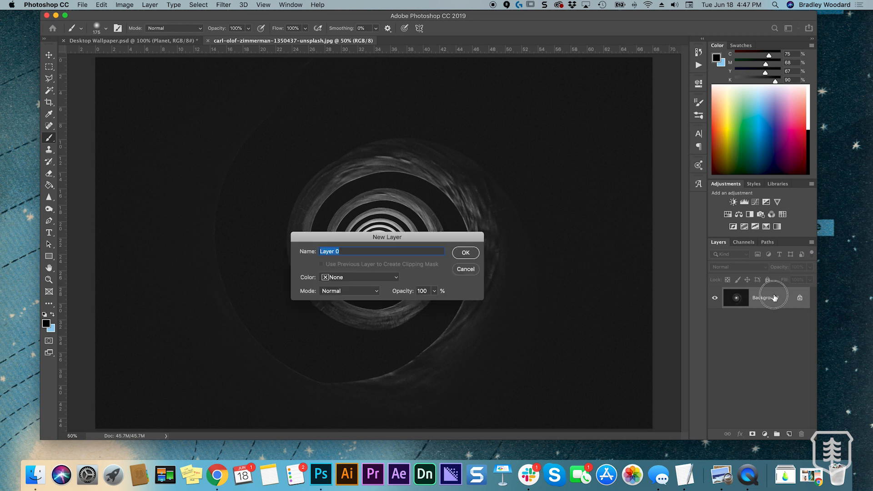
left_click(458, 253)
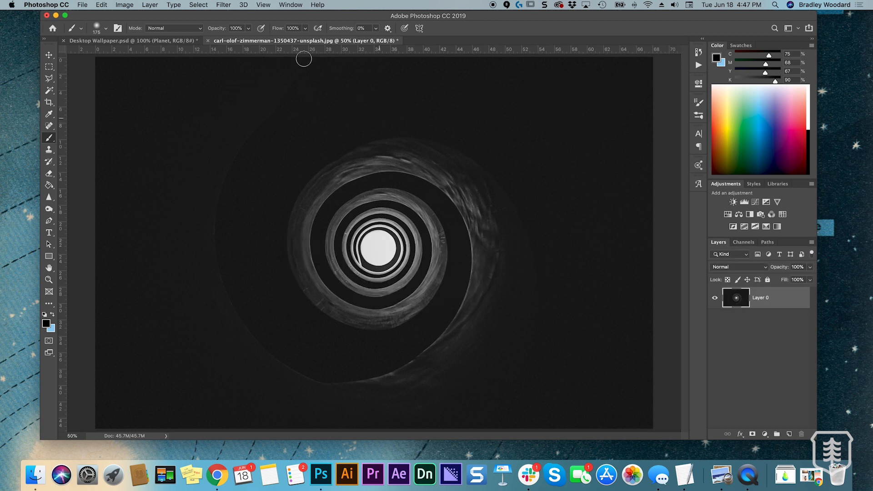
left_click(117, 4)
mouse_move(137, 15)
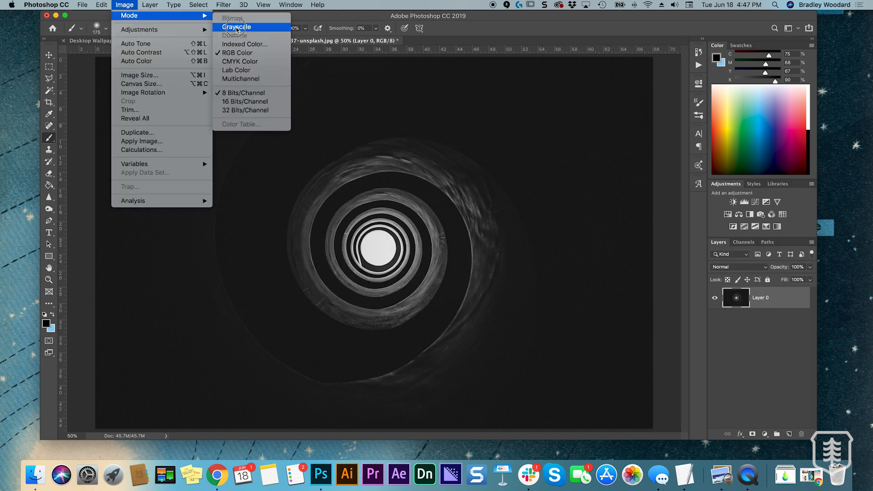
left_click(243, 28)
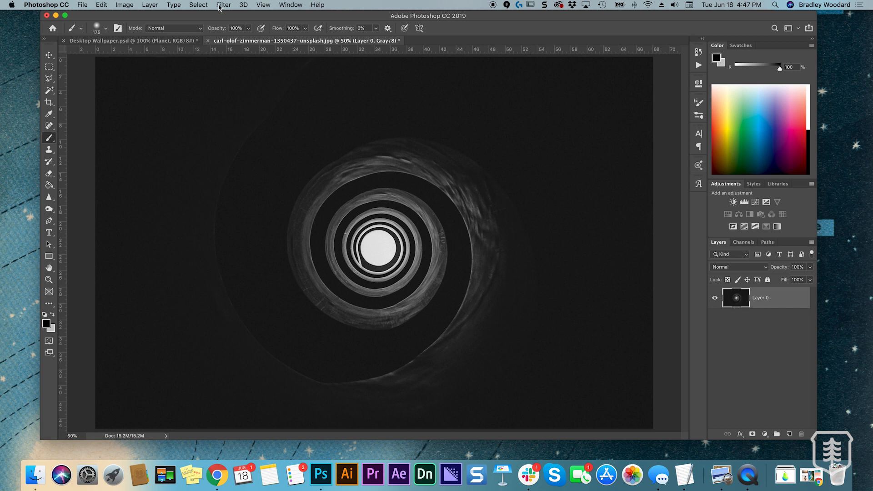
Soften the spiral on Layer 0 with a Gaussian Blur
left_click(218, 7)
mouse_move(237, 113)
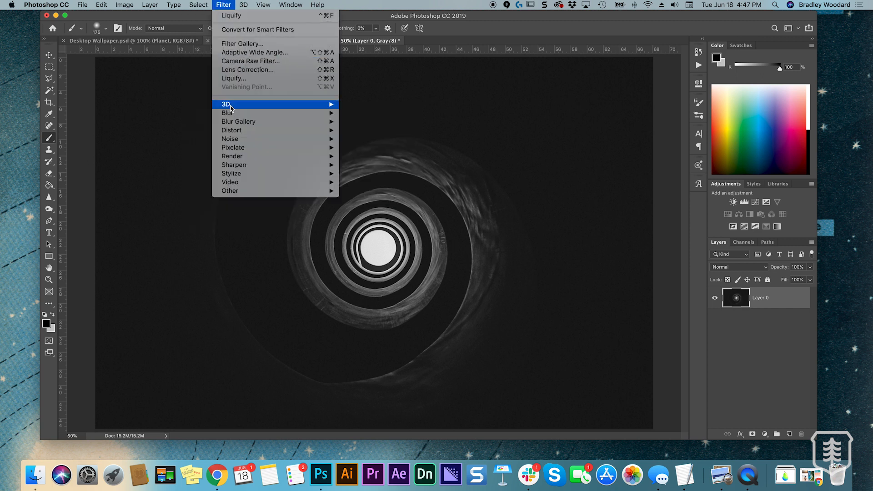
left_click(370, 147)
mouse_move(693, 323)
left_mouse_down()
mouse_move(680, 319)
mouse_move(693, 322)
left_mouse_up()
key("Return")
key("b")
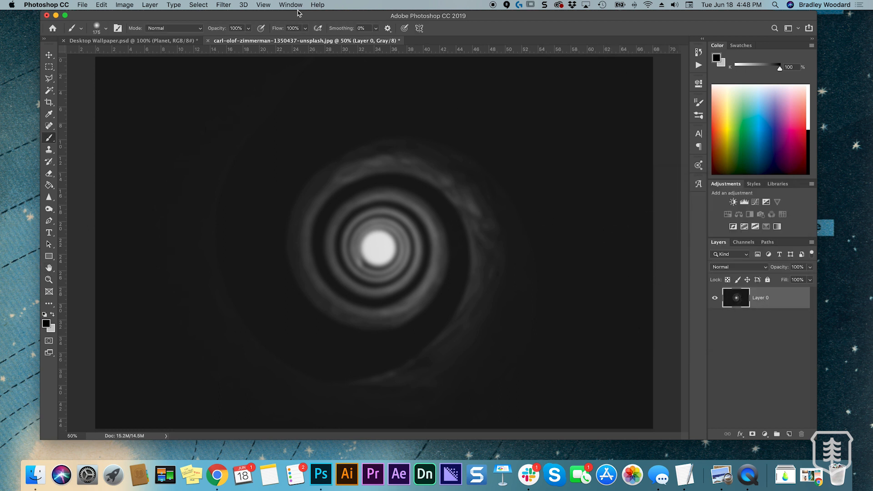
Brighten the spiral and deepen its surroundings to black with a Levels adjustment, and merge it with Layer 0
left_click(223, 5)
mouse_move(199, 5)
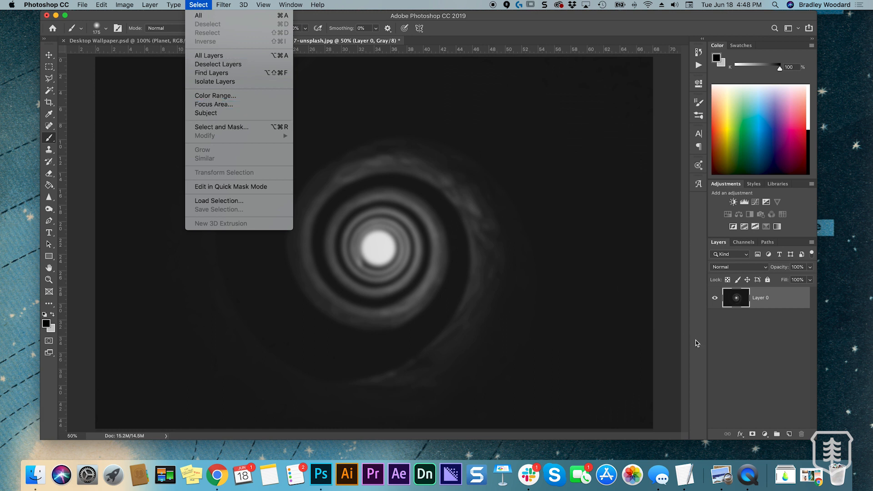
left_click(747, 336)
left_click(744, 201)
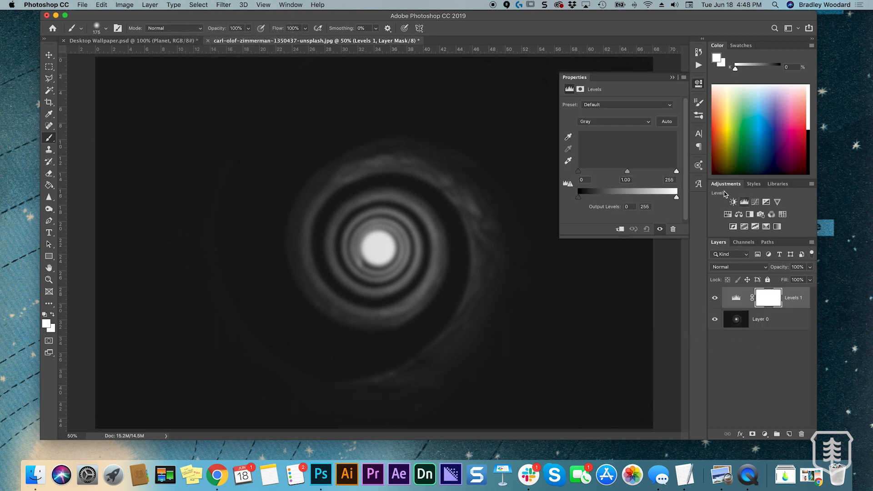
left_click_drag(677, 173, 614, 174)
left_click(673, 77)
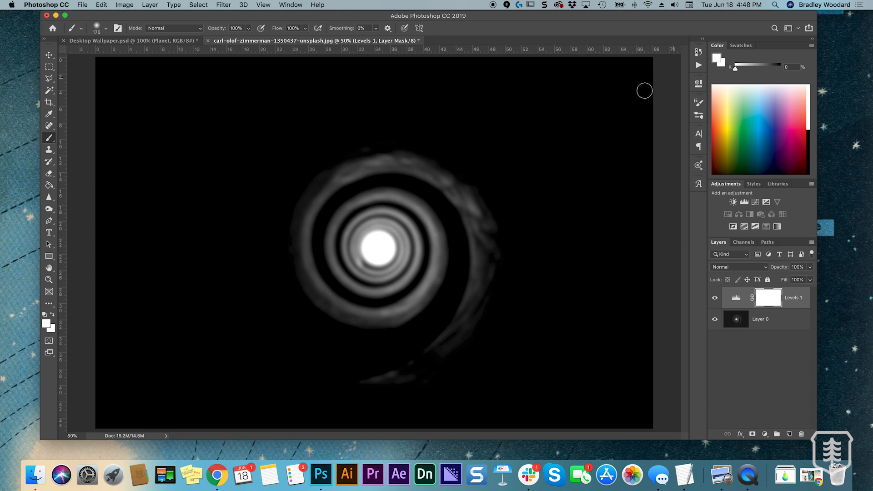
left_click(760, 321, "shift")
key("super+e")
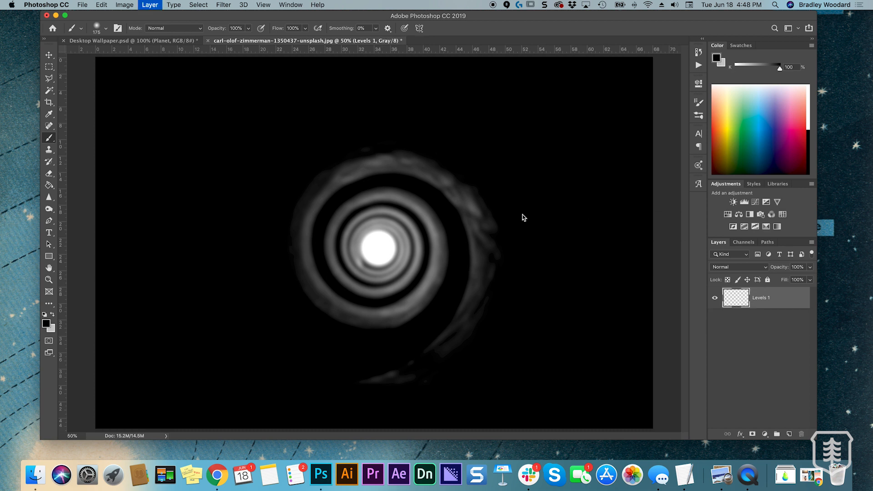
Load a selection of the dark areas around the spiral and delete them to transparency
left_click(195, 5)
left_click(214, 201)
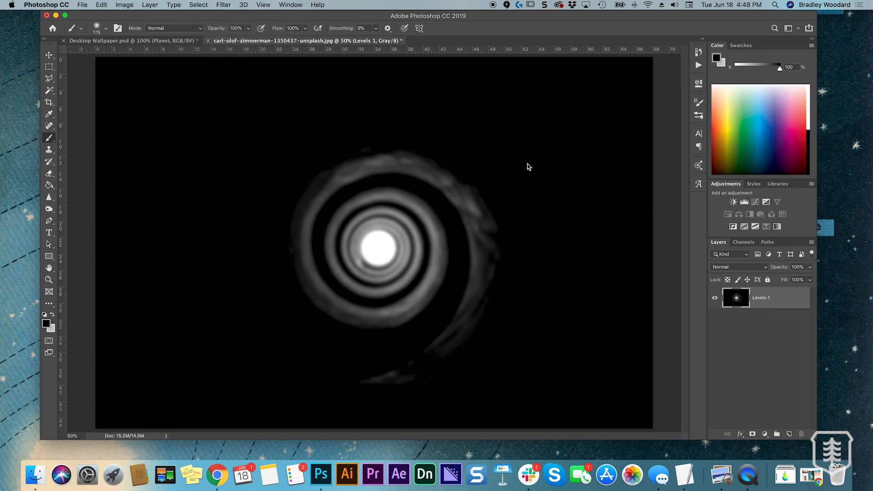
left_click(600, 133)
key("Delete")
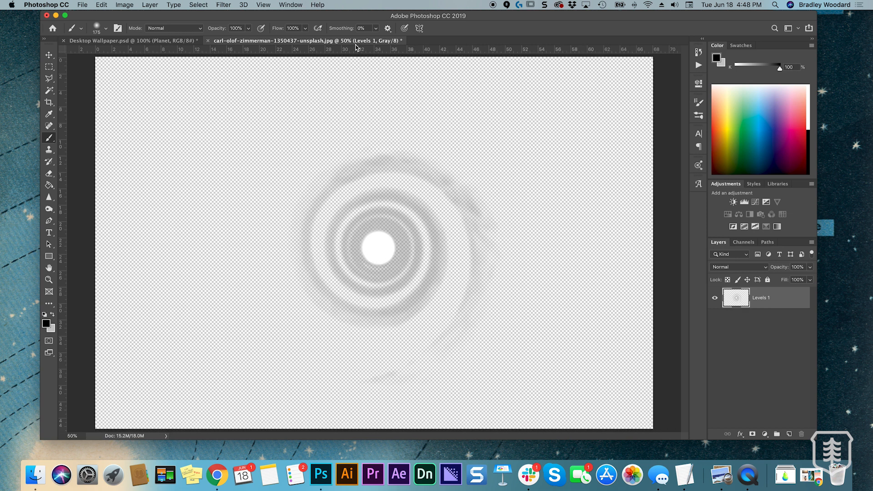
key("super+t")
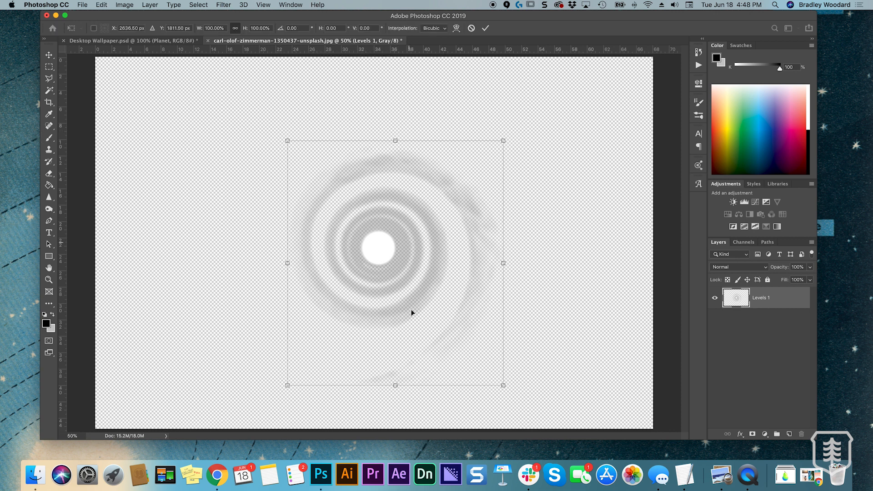
mouse_move(397, 387)
left_mouse_down()
mouse_move(396, 306)
mouse_move(397, 385)
left_mouse_up()
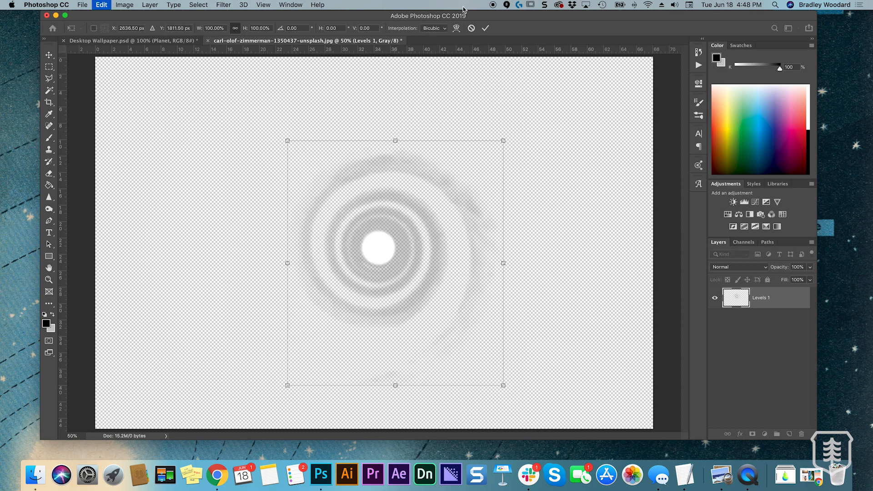
left_click(471, 29)
Float the spiral image in its own window and copy its Levels 1 layer into Desktop Wallpaper.psd, above the Planet group
left_click_drag(234, 41, 151, 101)
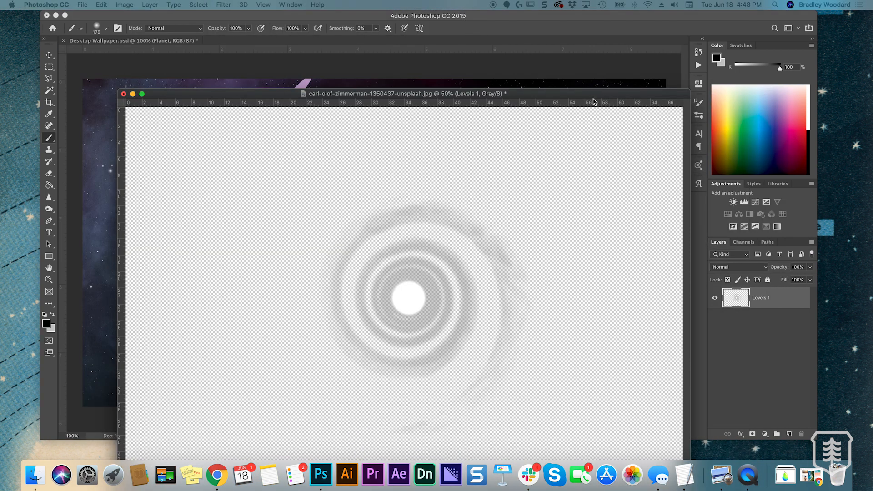
left_click_drag(589, 90, 522, 54)
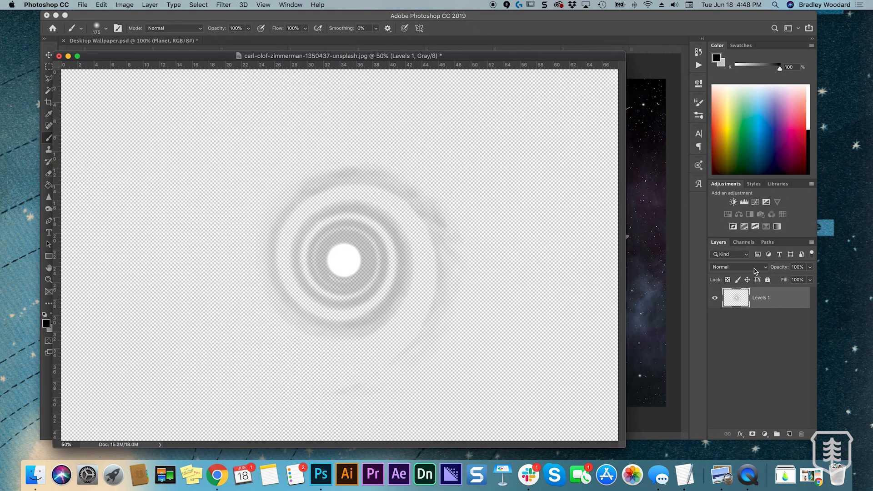
mouse_move(739, 300)
left_mouse_down()
mouse_move(425, 195)
mouse_move(327, 211)
mouse_move(314, 226)
left_mouse_up()
key("v")
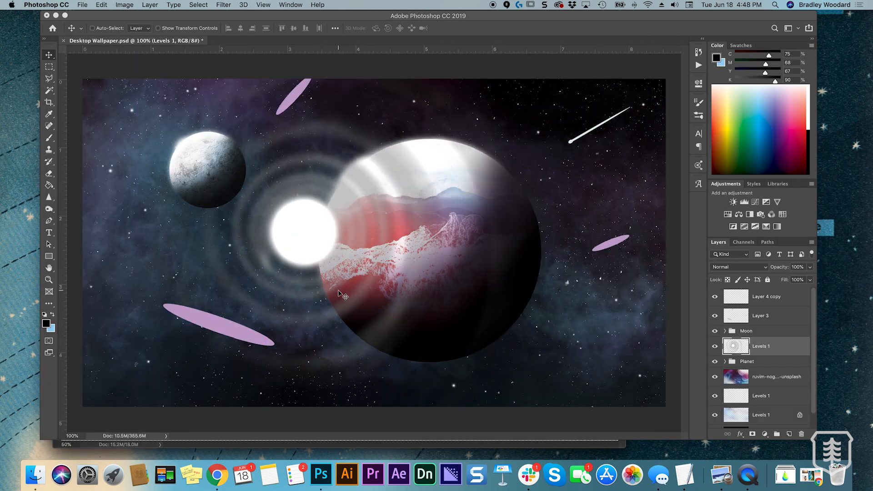
Squash the spiral to about 43.67% width and 15.22% height, rotate it about 15.7°, and place it under the large lower-left purple ellipse
key("super+t")
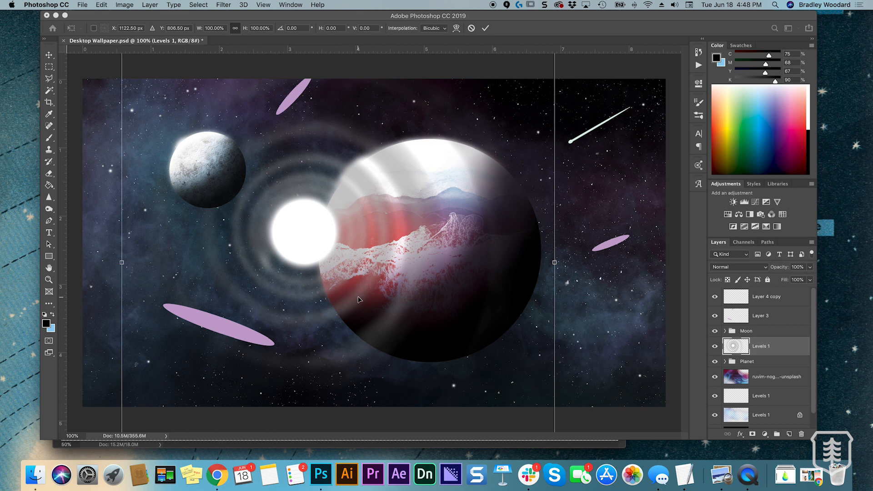
key("super+minus")
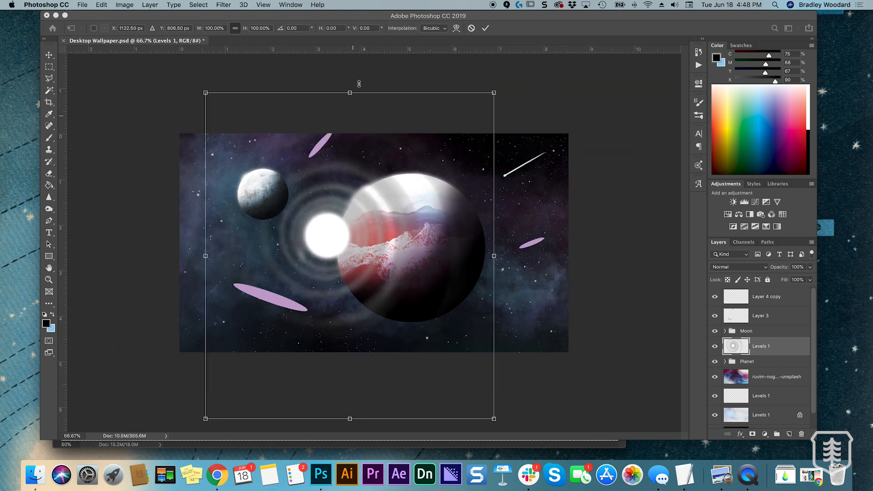
left_click_drag(350, 94, 309, 262)
key("super+plus")
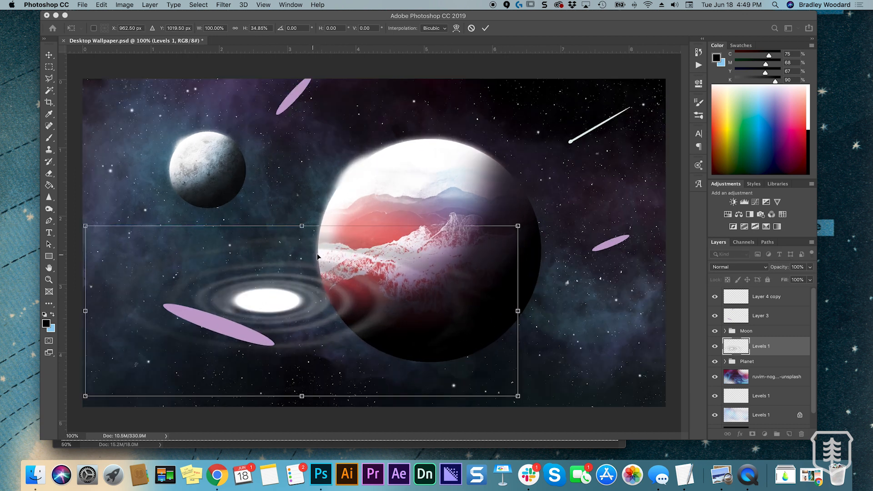
left_click_drag(519, 227, 274, 344)
left_click_drag(355, 346, 327, 312)
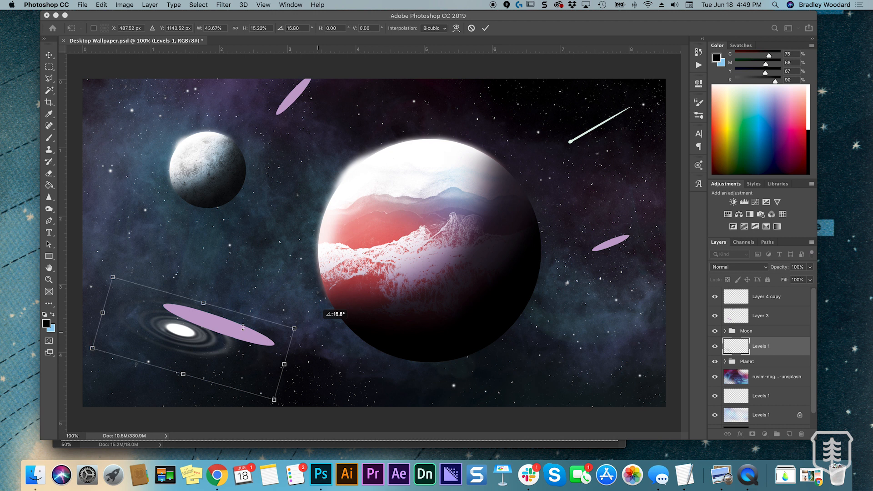
left_click_drag(205, 345, 245, 346)
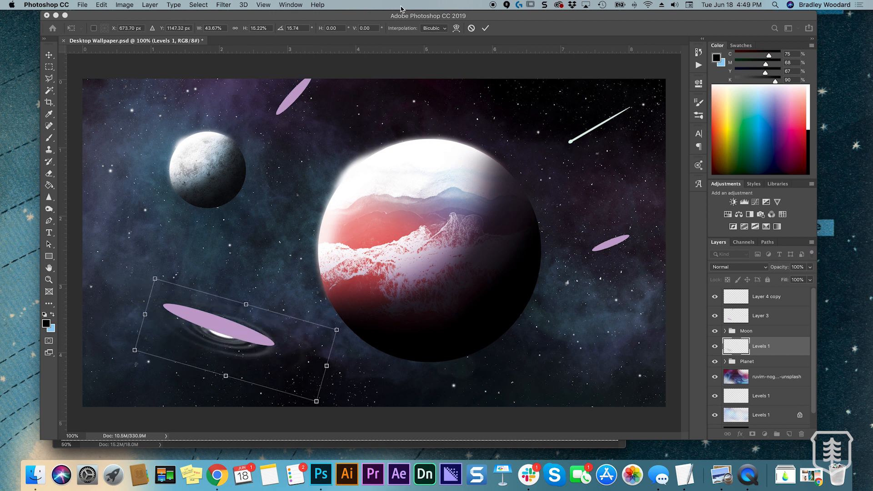
left_click(488, 30)
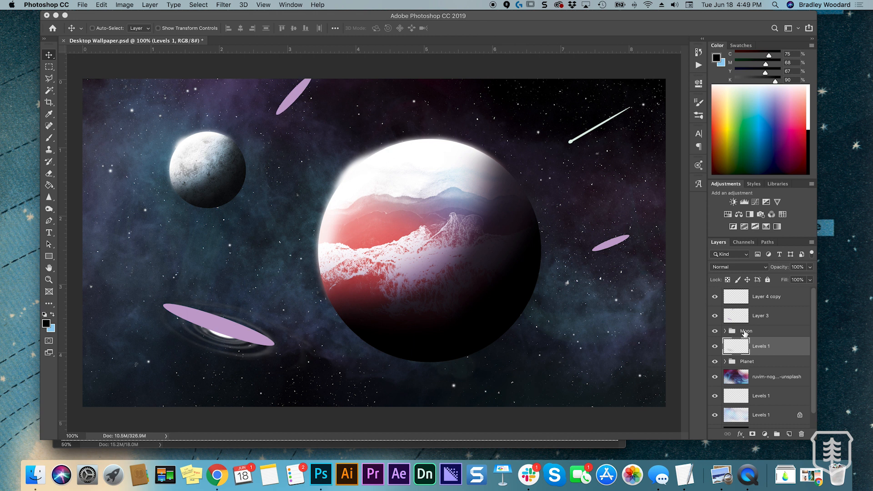
Delete the purple placeholder ellipse covering the galaxy from Layer 3, and clear the selection
left_click(715, 316)
left_click(715, 316)
left_click(735, 320)
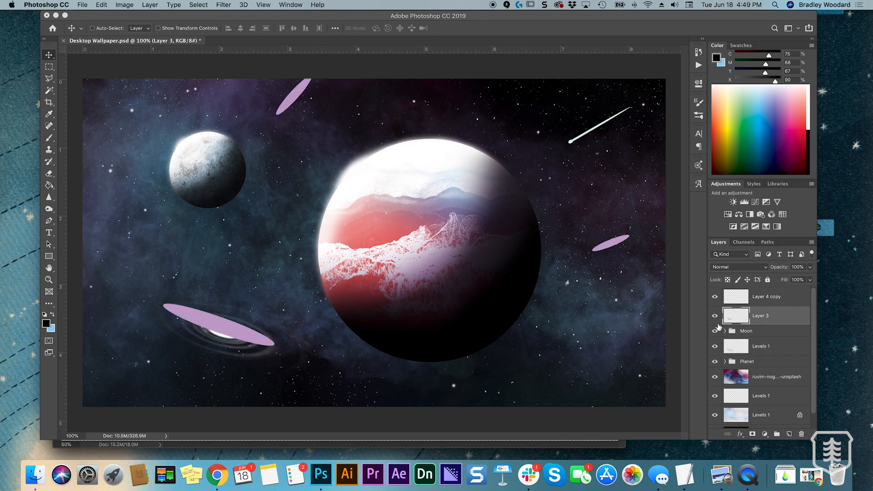
left_click(49, 67)
left_click_drag(142, 265, 284, 374)
key("Delete")
key("super+d")
key("v")
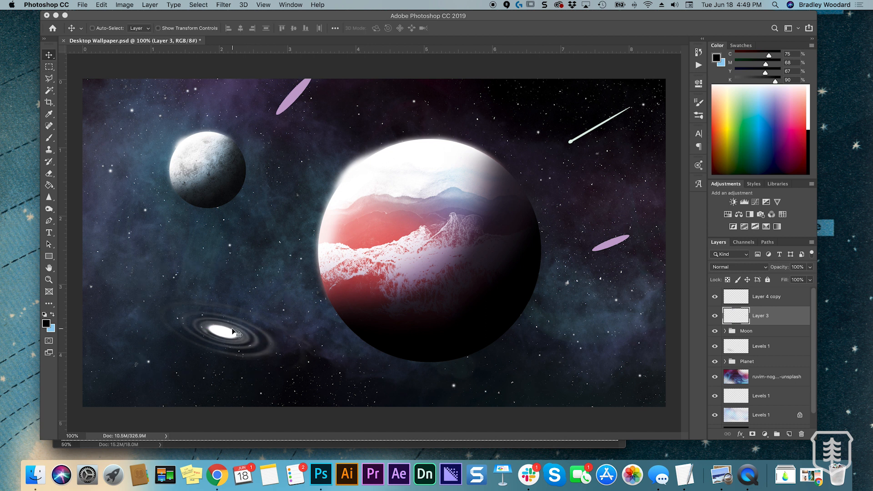
Select the galaxy's Levels 1 layer and move the galaxy slightly to the left
right_click(237, 342)
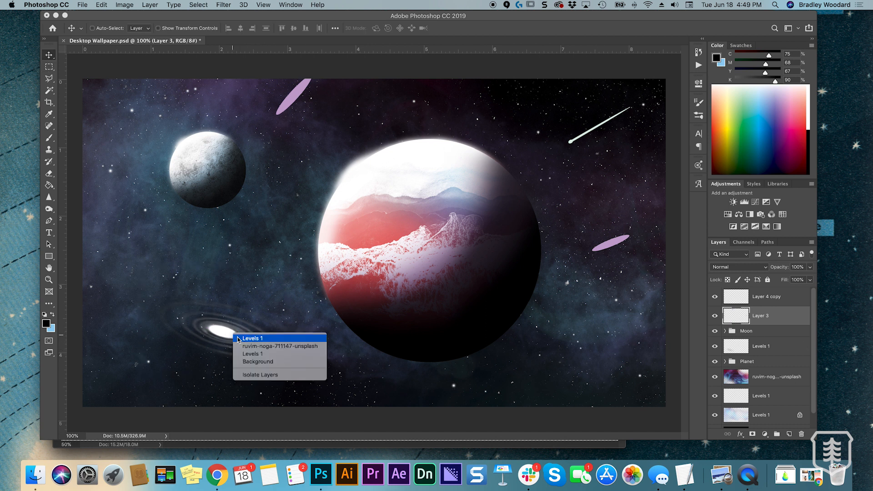
left_click(245, 338)
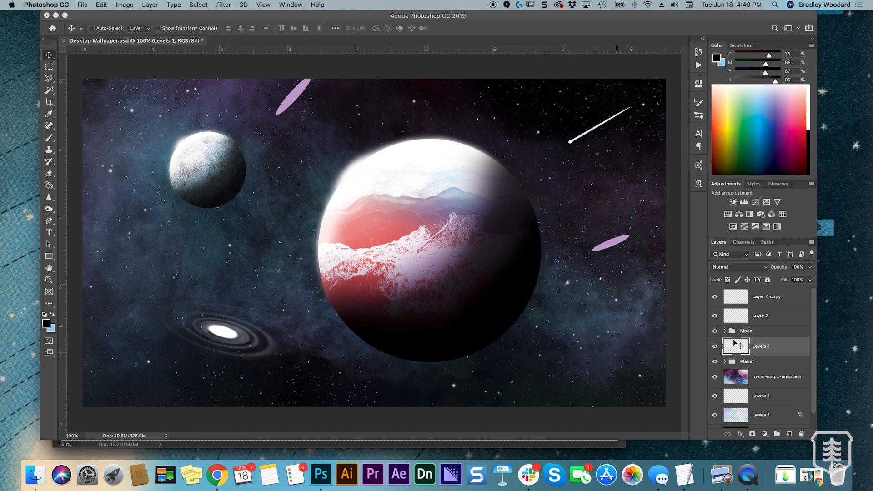
left_click_drag(259, 346, 240, 345)
key("e")
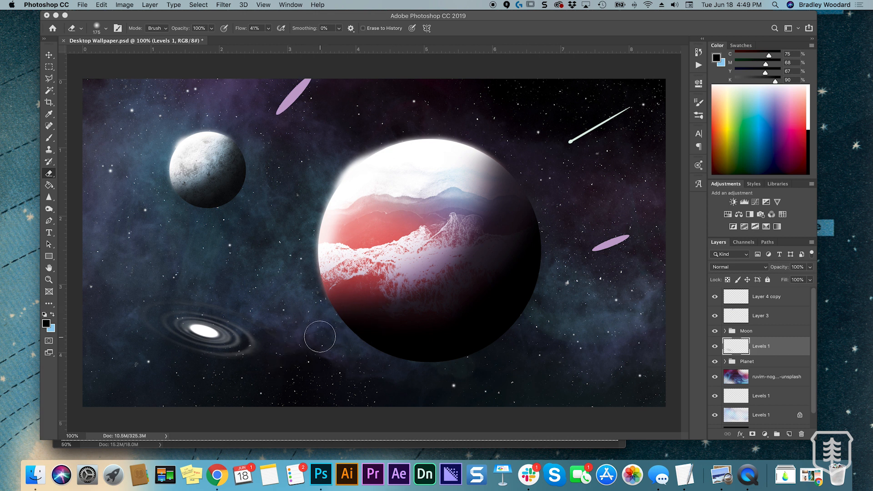
Lock the transparent pixels of the galaxy's Levels 1 layer
key("super+minus")
key("super+plus")
key("v")
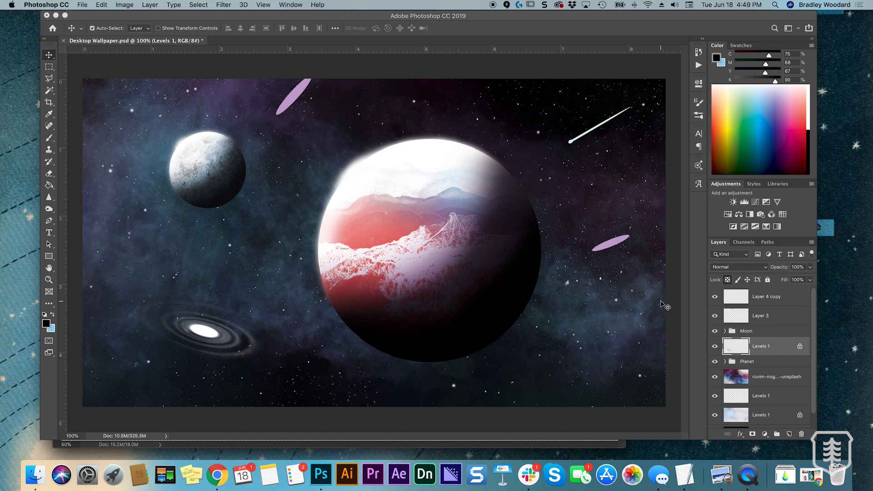
key("super+equal")
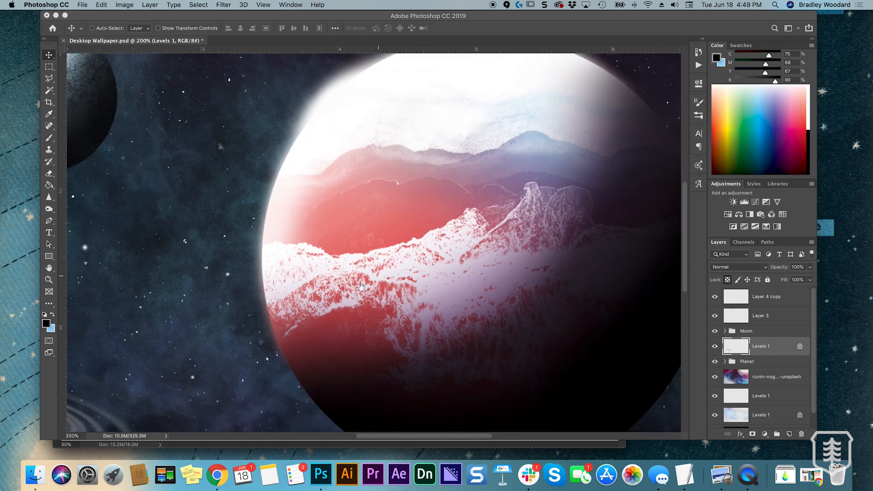
left_click_drag(171, 363, 466, 233)
key("super+r")
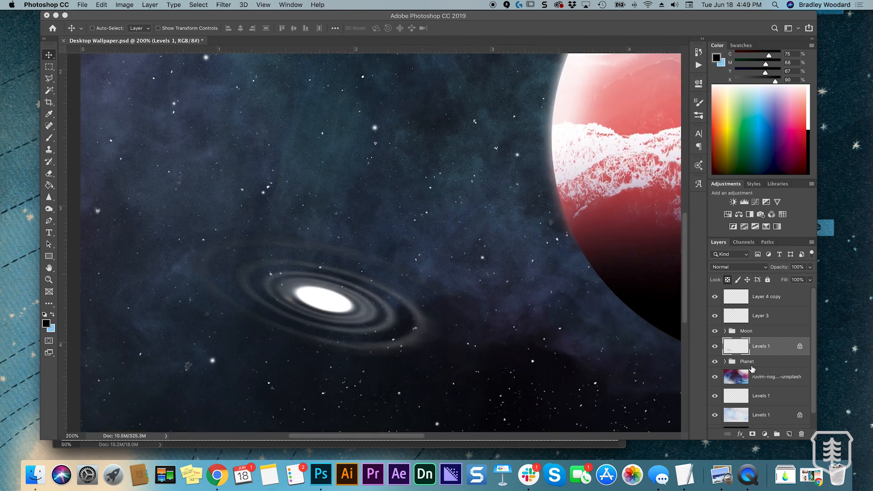
Tint the galaxy's rings light blue with a soft brush at 175 px, undoing unwanted strokes
key("b")
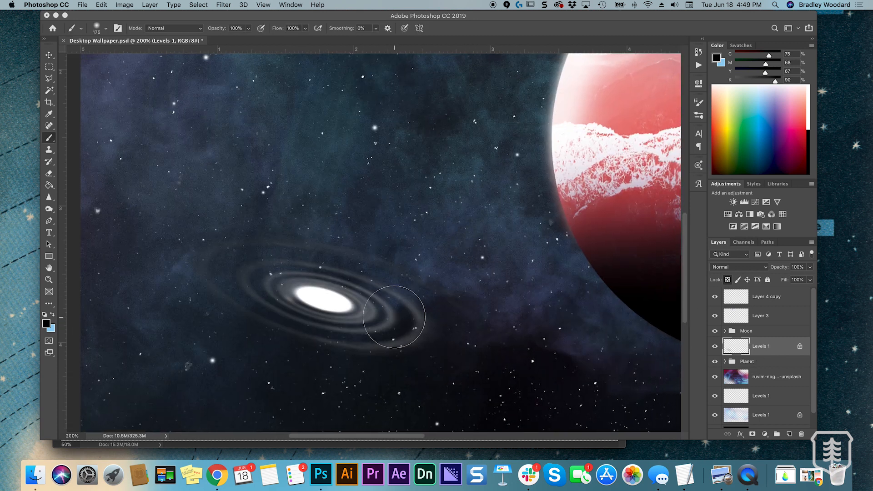
key("super+minus")
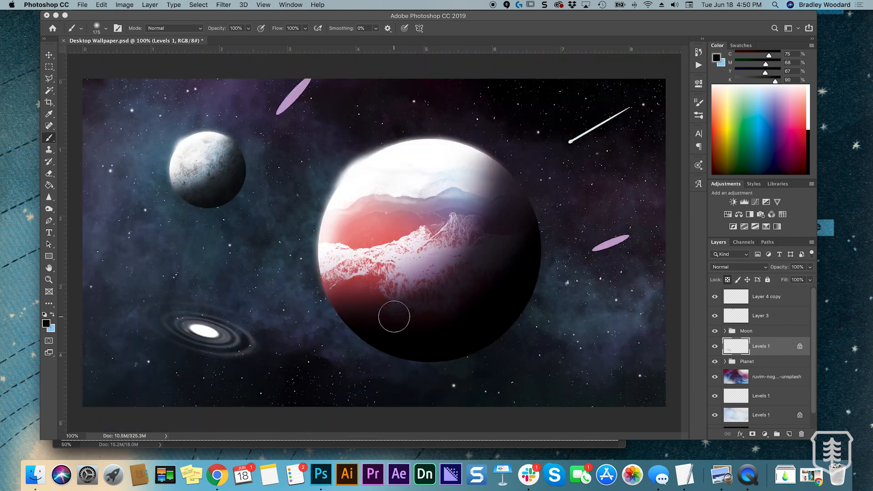
key("super+plus")
left_click_drag(234, 313, 532, 270)
key("super+r")
key("x")
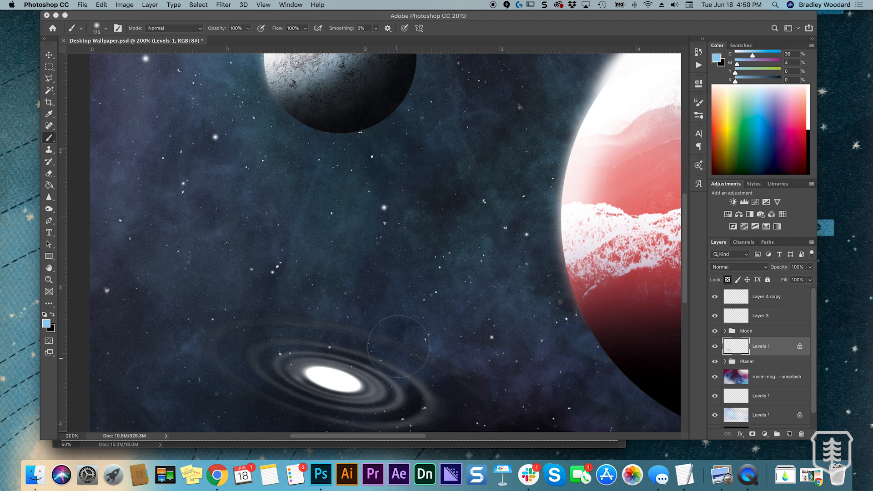
left_click_drag(414, 326, 214, 339)
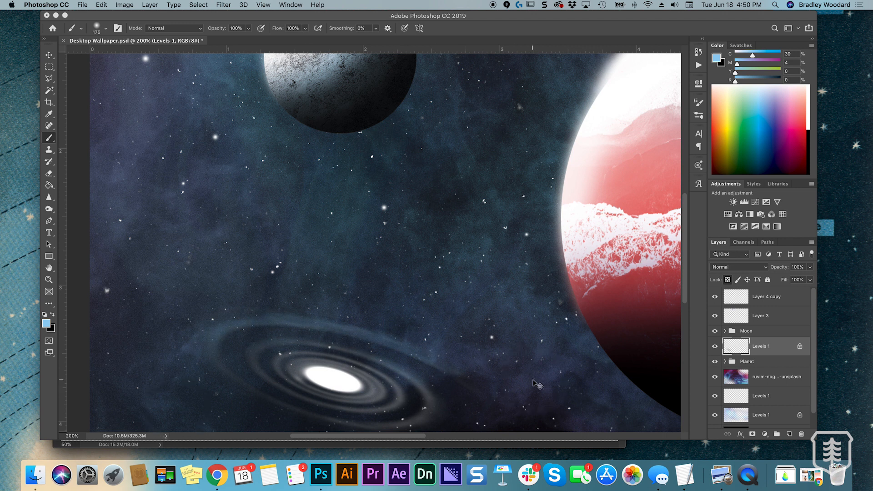
key("super+minus")
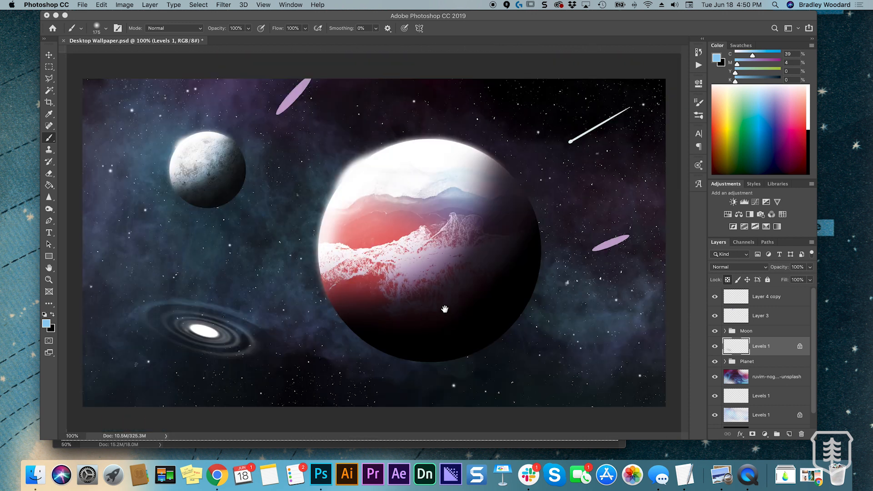
mouse_move(272, 353)
left_mouse_down()
mouse_move(203, 353)
mouse_move(224, 350)
left_mouse_up()
key("super+z")
key("super+z")
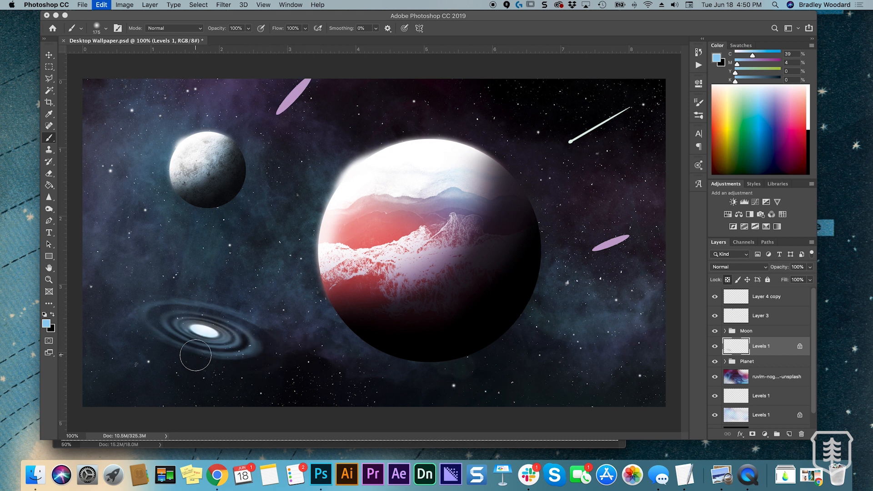
Enlarge the brush to 250 px, set the colour's magenta to 30%, and tint the galaxy's outer rings purplish blue
key("bracketright")
key("bracketright")
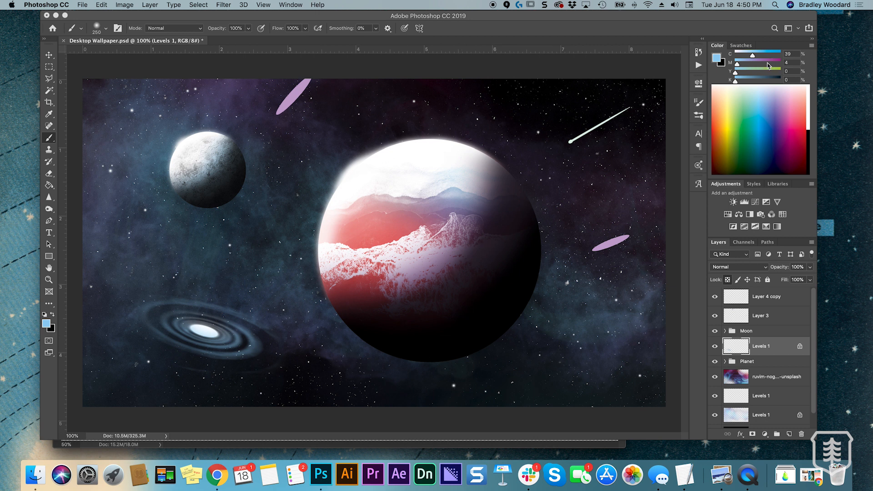
left_click(747, 63)
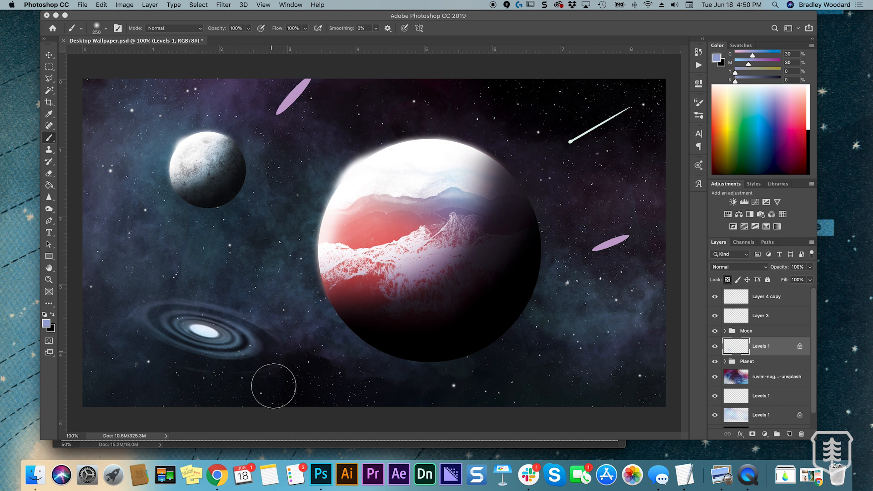
Set white as the painting colour and add a new layer above the galaxy's Levels 1 layer
left_click(810, 108)
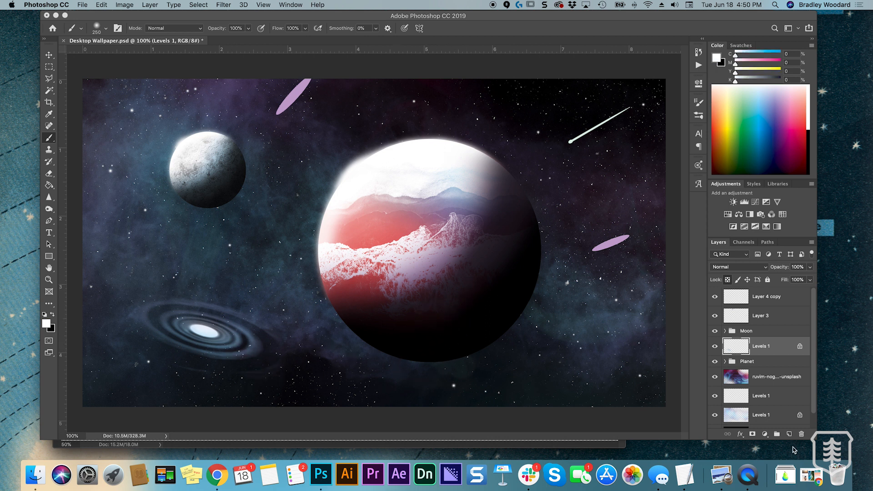
left_click(790, 435)
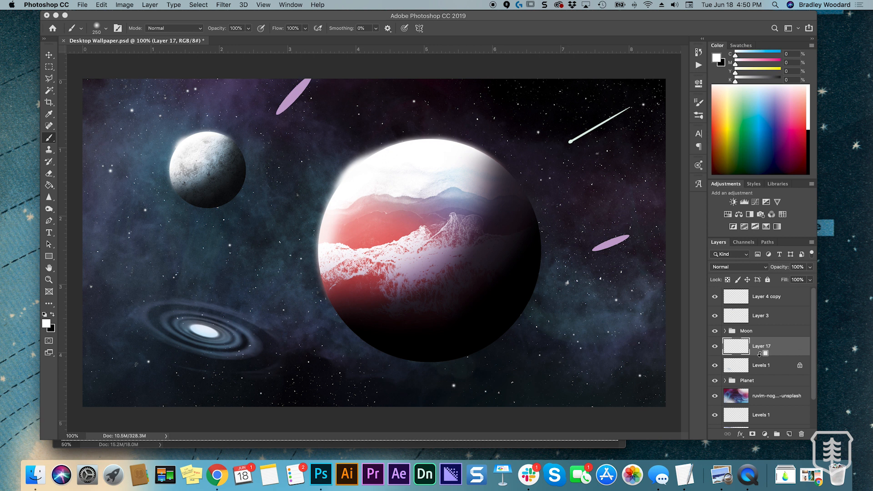
key("super+plus")
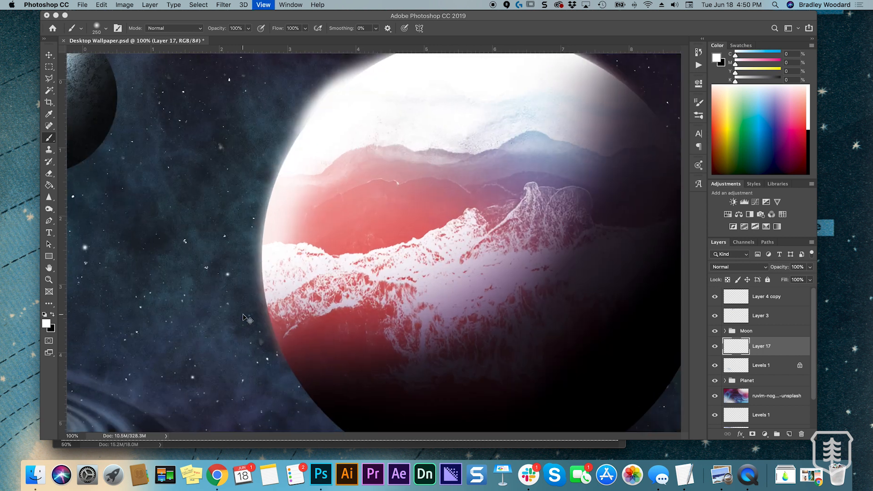
left_click_drag(295, 299, 595, 145)
Reduce the soft brush and paint white over the galaxy's core on Layer 17, undoing the last stroke
key("bracketleft")
key("bracketleft")
key("bracketleft")
key("bracketleft")
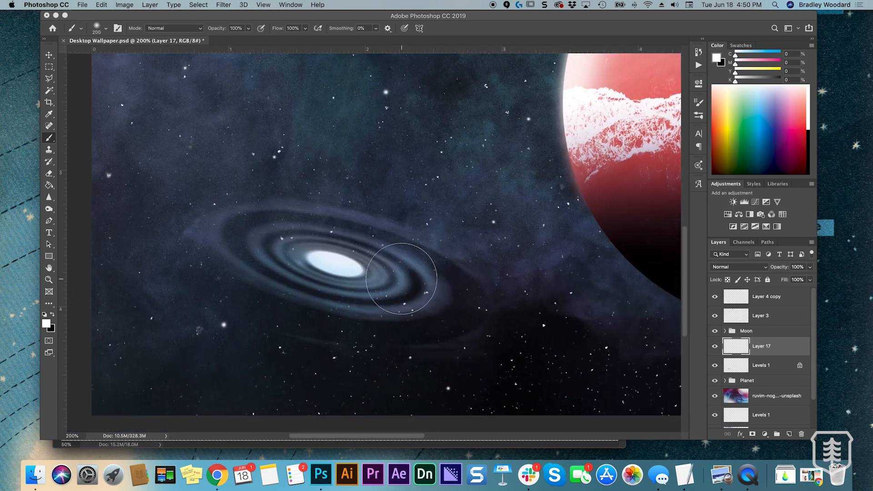
key("bracketleft")
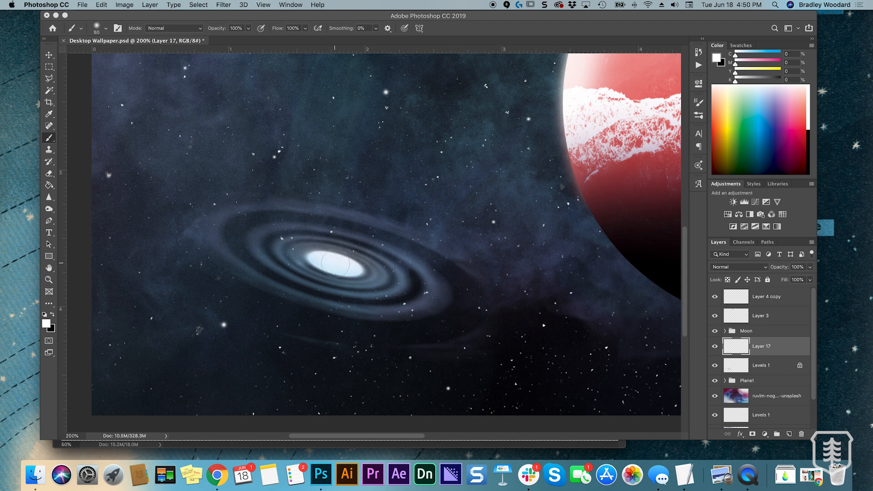
mouse_move(334, 263)
left_mouse_down()
mouse_move(321, 260)
mouse_move(360, 270)
left_mouse_up()
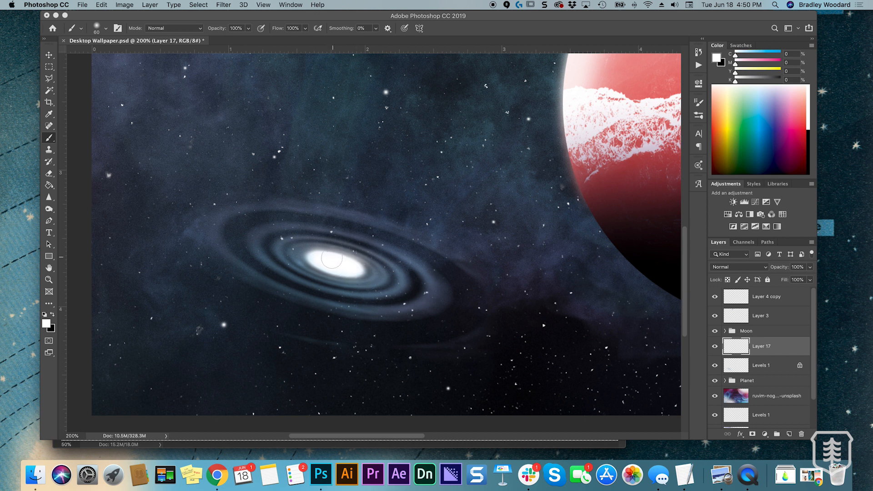
left_click_drag(338, 258, 344, 253)
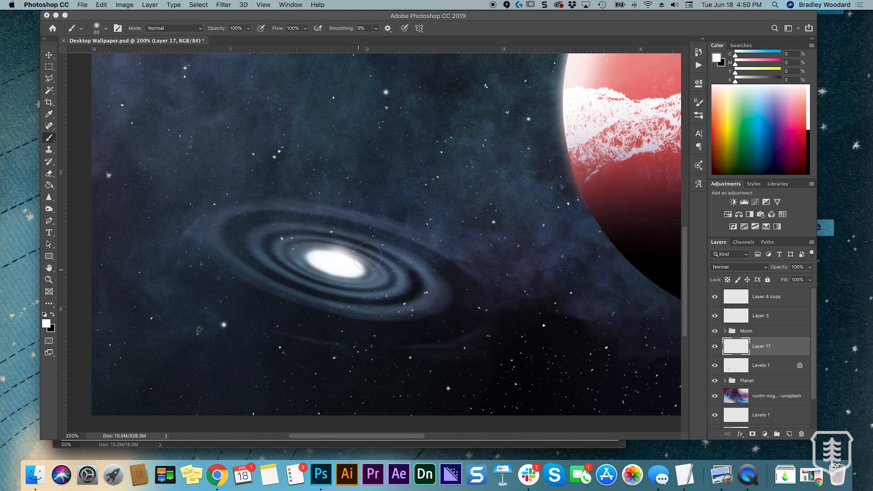
key("super+z")
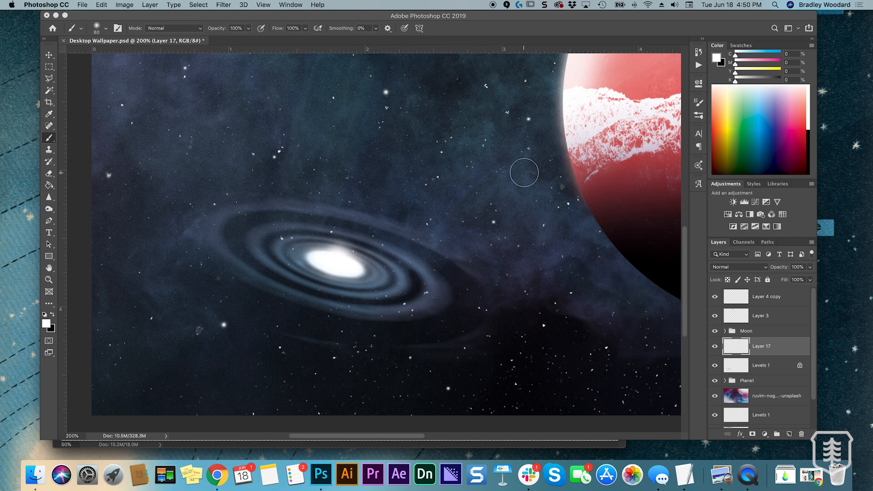
Build up a white glow over the galaxy's core with a 90 px soft brush, undoing the off-centre dab
key("bracketright")
left_click(349, 272)
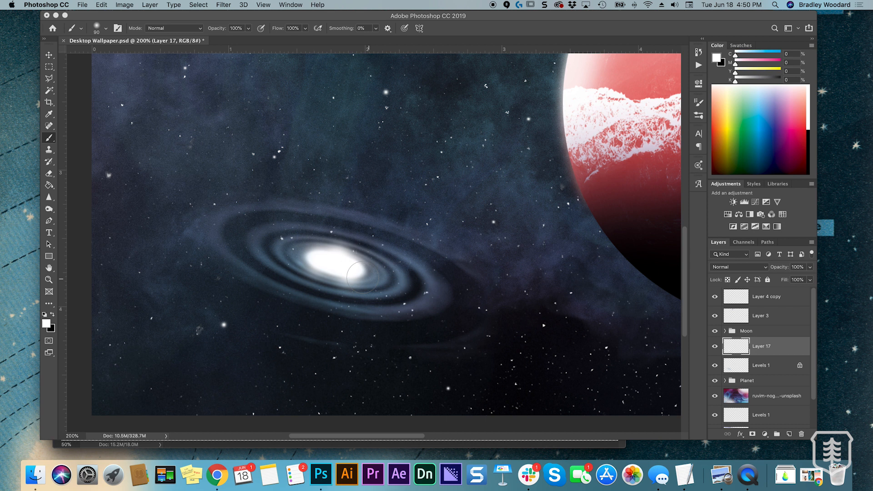
key("super+z")
left_click(329, 265)
left_click(340, 269)
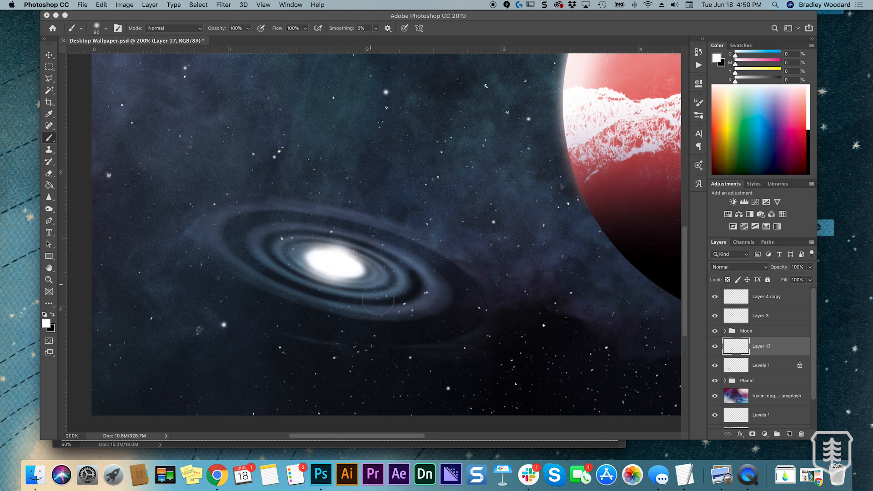
left_click(349, 269)
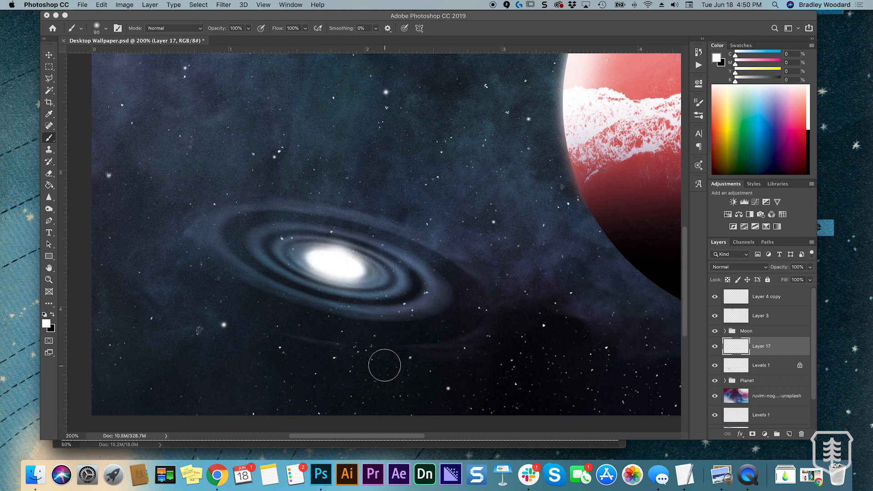
Lower Layer 17's opacity to 72% and select the galaxy's Levels 1 layer
left_click(810, 267)
left_click_drag(812, 278, 800, 281)
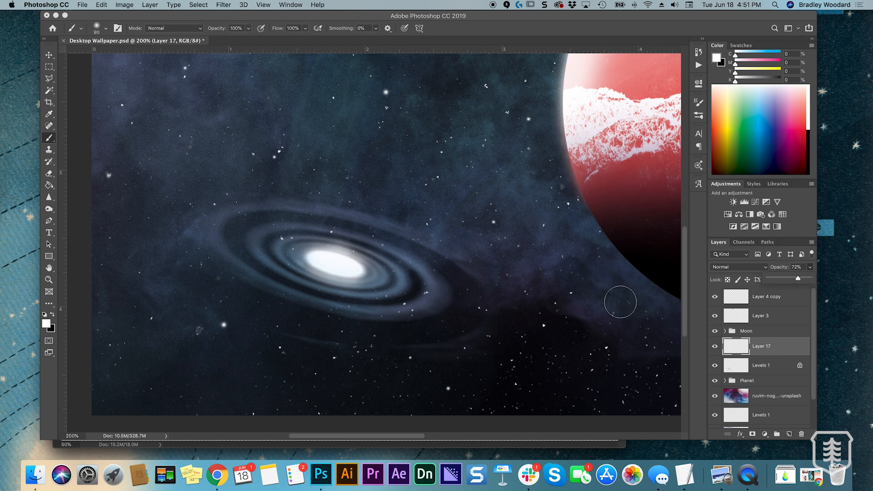
left_click(759, 365)
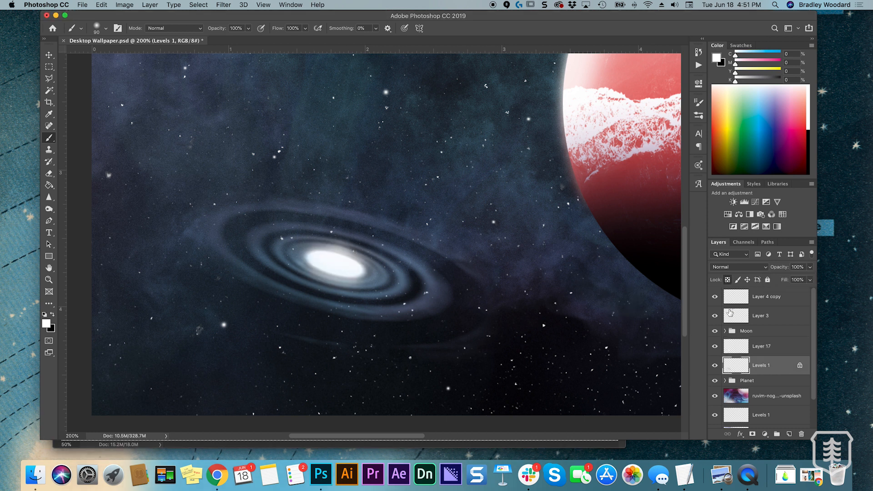
left_click_drag(391, 239, 442, 259)
left_click_drag(409, 227, 492, 294)
key("super+z")
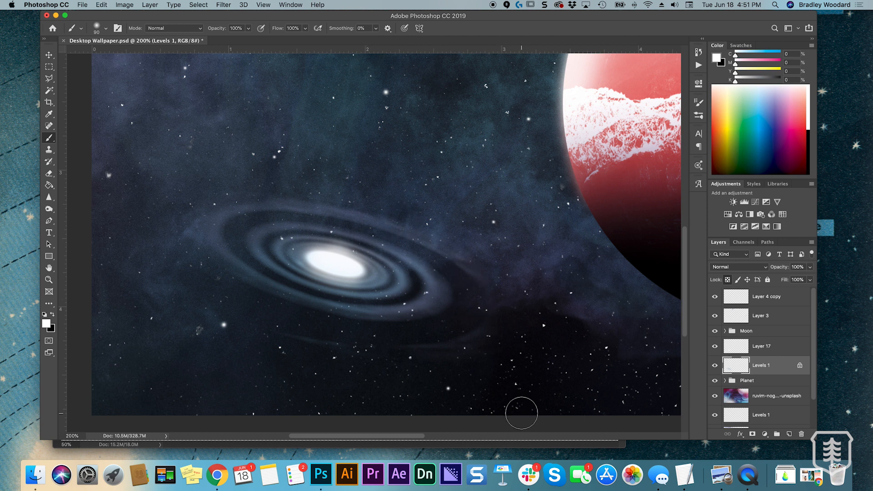
key("super+minus")
key("super+equal")
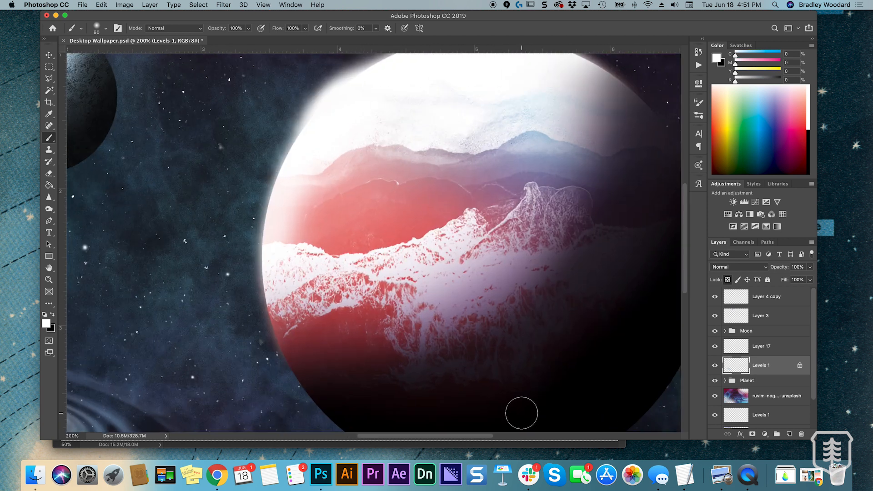
key("super+minus")
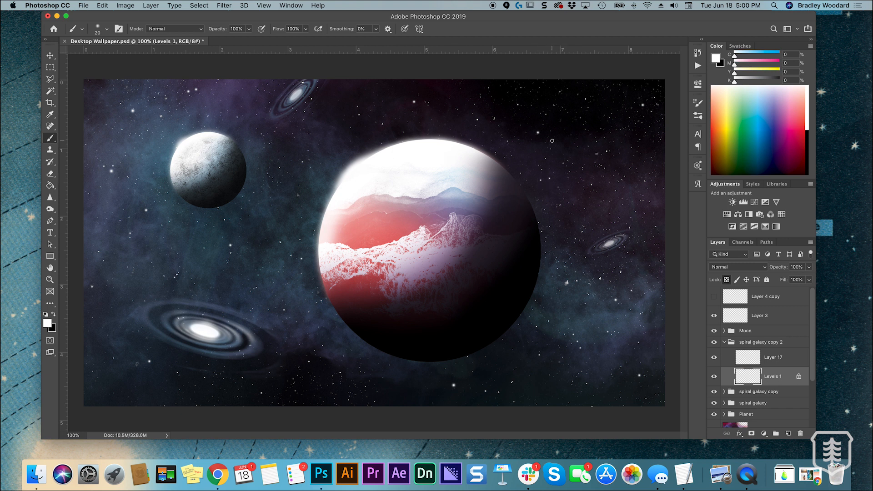
Open the fireworks photo from the Photos folder and outline its left rising spark trail with the Polygonal Lasso
left_click(37, 473)
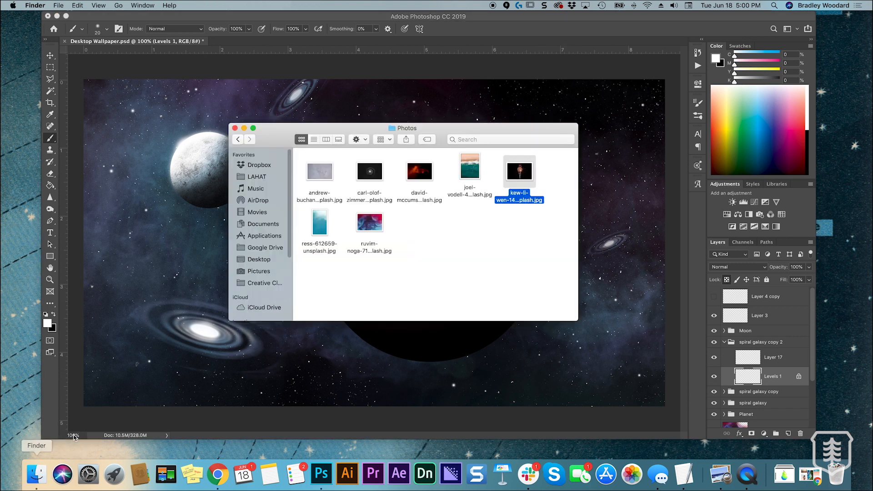
left_click_drag(522, 172, 322, 474)
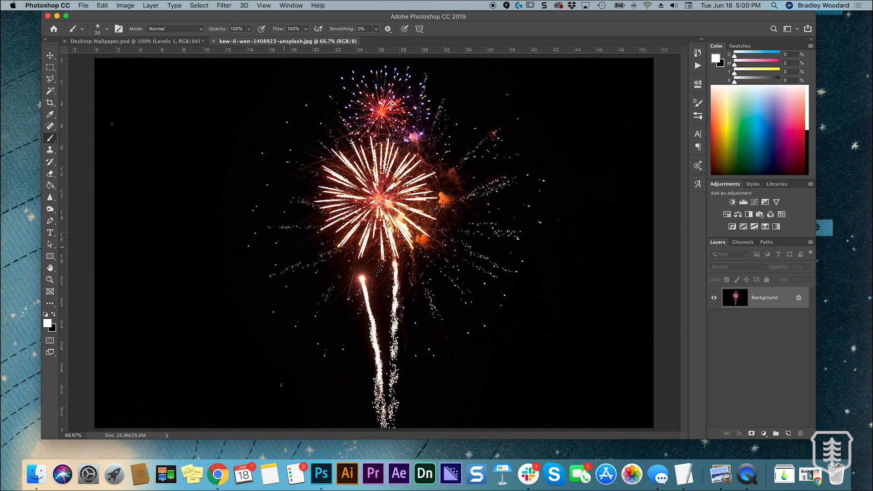
left_click(50, 78)
left_click(356, 307)
left_click(341, 277)
left_click(352, 262)
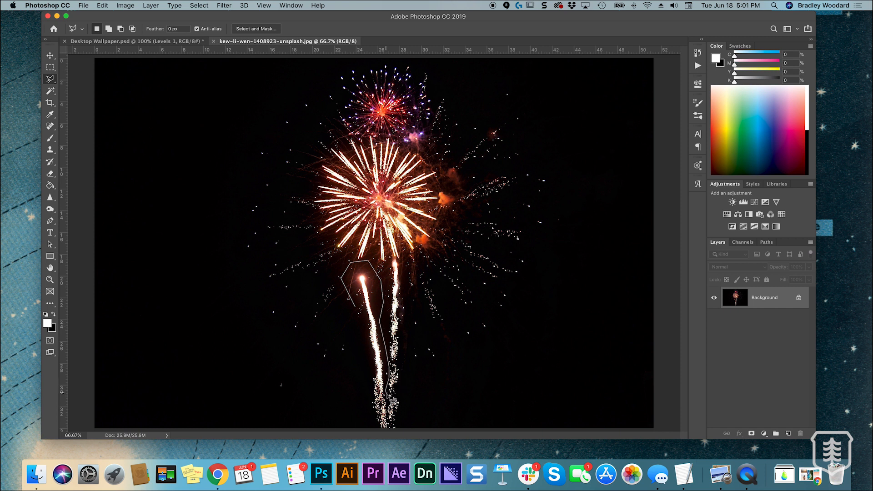
left_click(396, 419)
left_click(363, 420)
left_click(358, 312)
Convert the Background to Layer 0, delete everything outside the outlined spark trail and clear the selection
key("v")
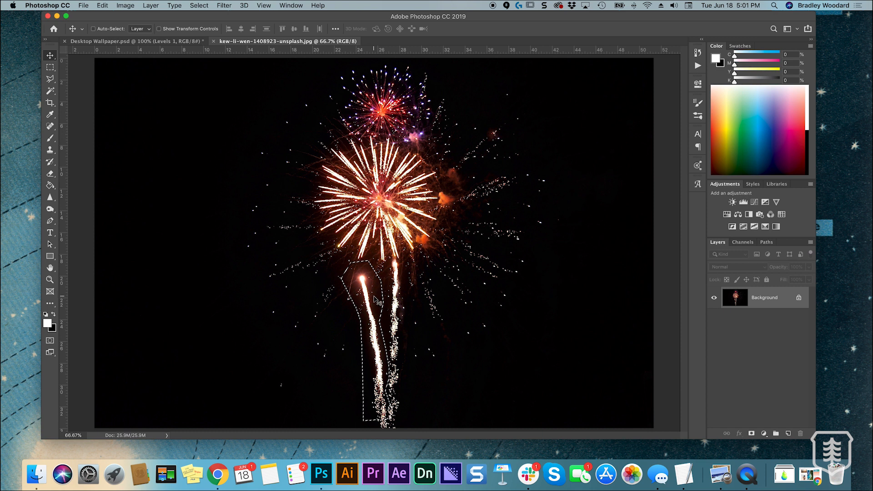
double_click(764, 299)
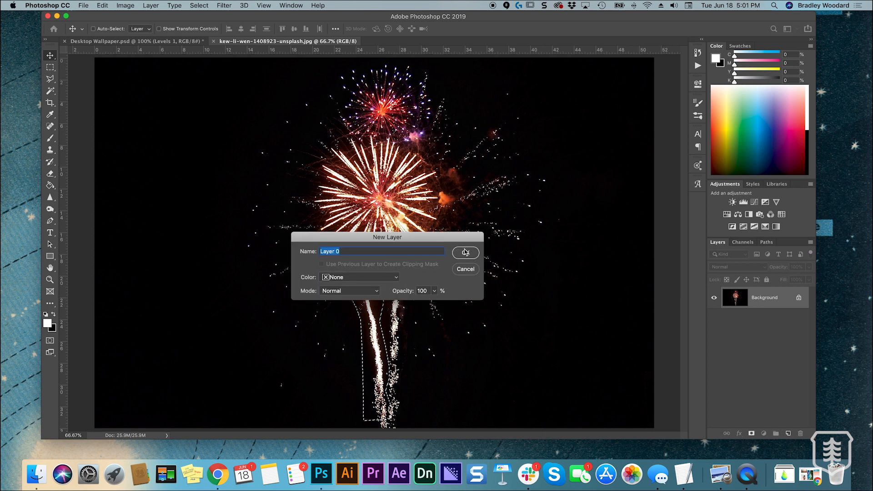
left_click(472, 256)
key("super+shift+i")
key("Delete")
key("super+d")
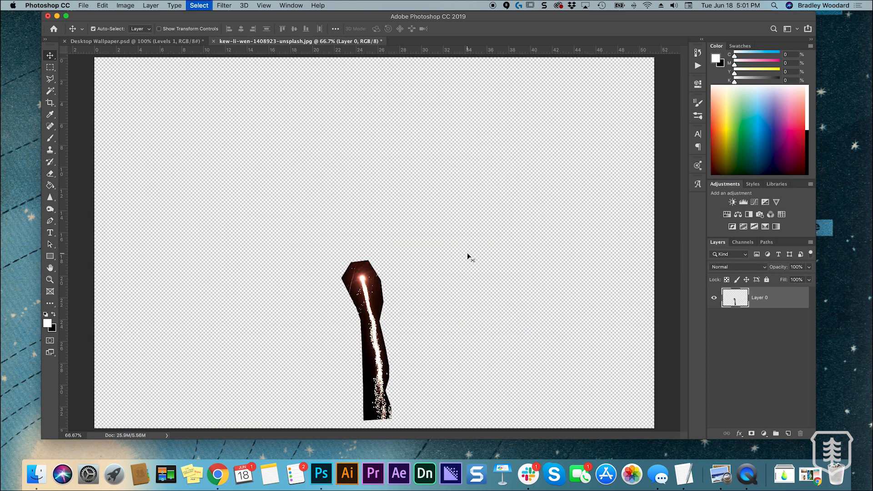
Convert the fireworks image to Grayscale mode
left_click(121, 5)
mouse_move(132, 18)
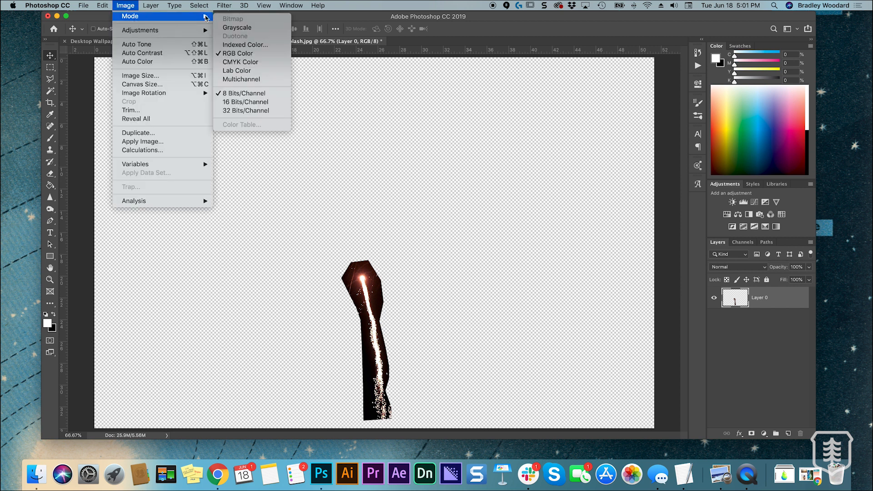
left_click(253, 28)
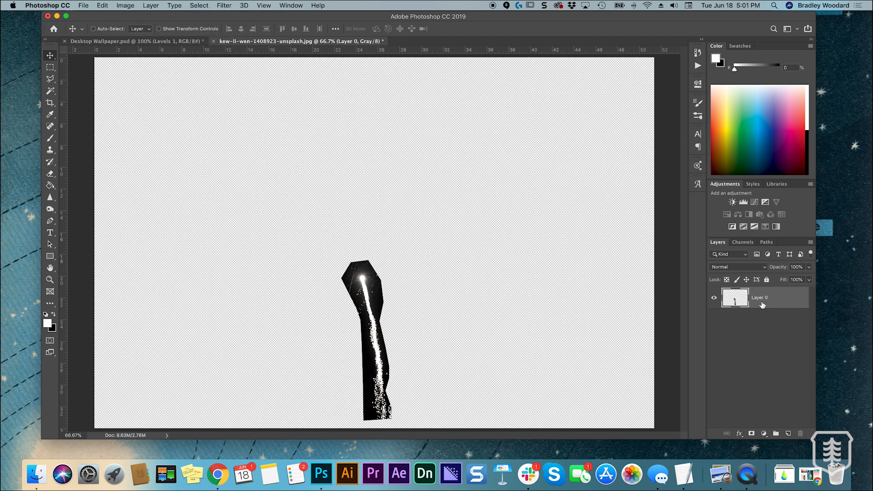
Brighten the spark trail with a Levels adjustment at white input 181 and merge it into the trail layer
left_click(245, 5)
left_click(705, 329)
left_click(743, 201)
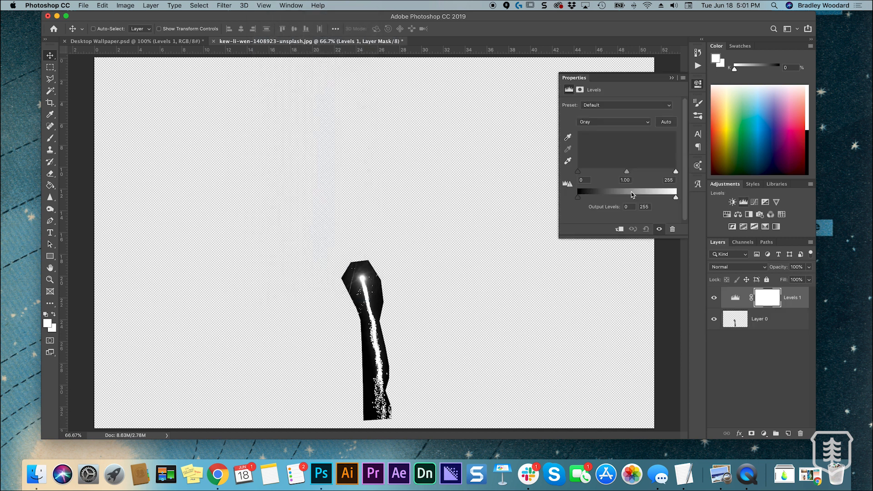
left_click_drag(677, 172, 647, 172)
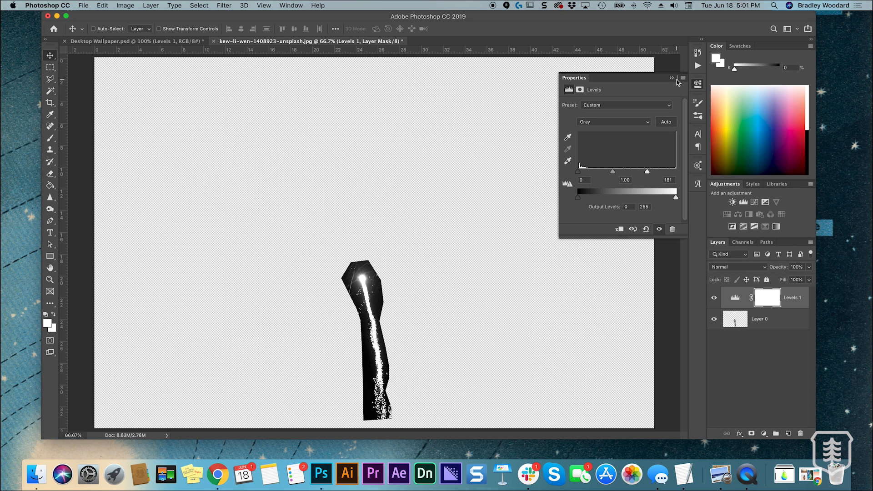
left_click(677, 79)
key("ctrl+e")
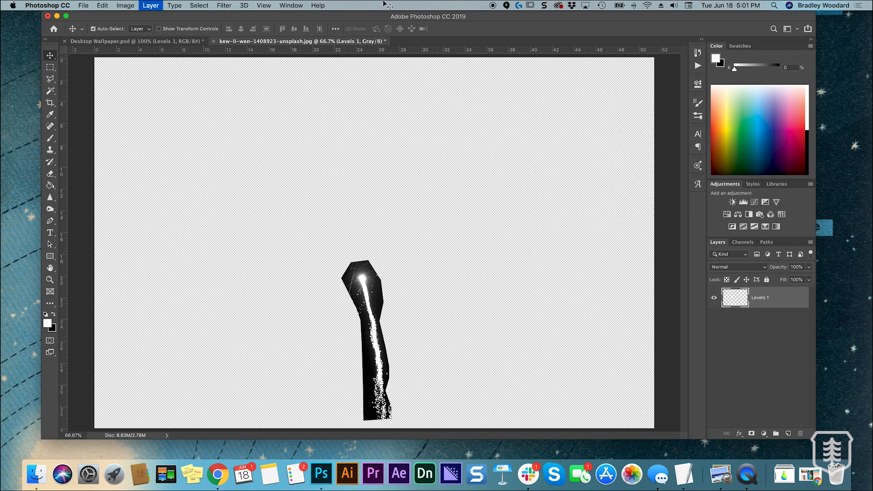
Load a selection from the image's tones, invert it and delete the black surrounding the spark trail
left_click(198, 5)
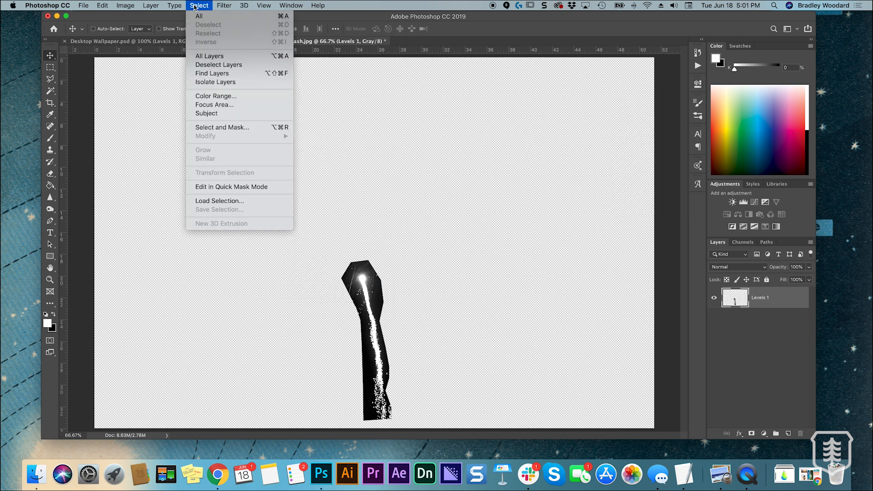
left_click(219, 202)
left_click(602, 133)
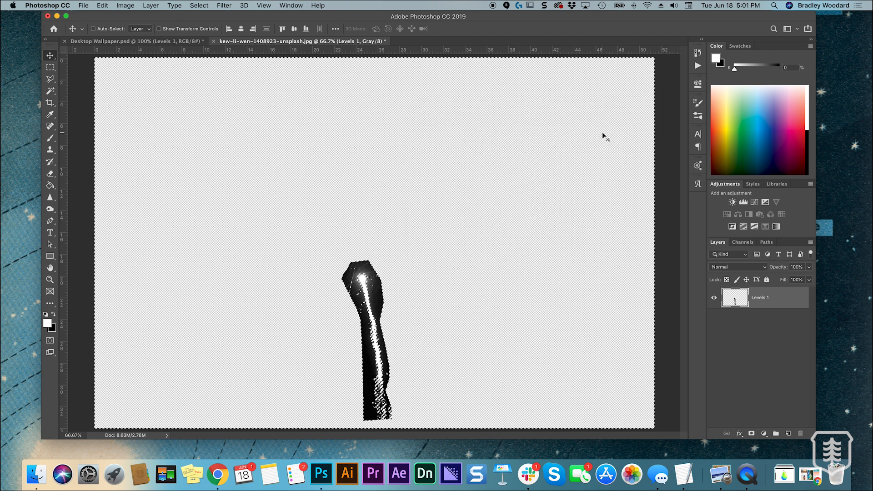
key("ctrl+c")
key("ctrl+z")
key("ctrl+shift+i")
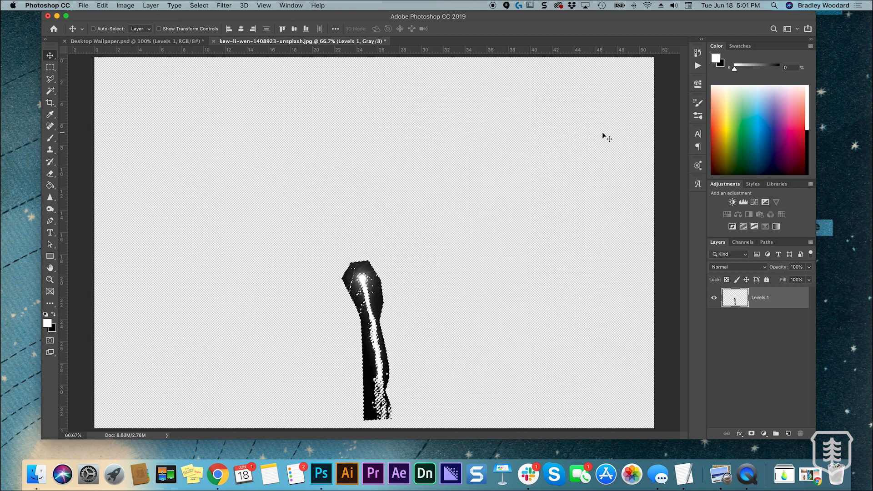
key("Delete")
key("ctrl+d")
Float the fireworks document in its own window and copy the extracted trail into Desktop Wallpaper.psd
left_click_drag(261, 42, 179, 89)
left_click(623, 90)
left_click_drag(623, 89, 521, 65)
mouse_move(736, 298)
left_mouse_down()
mouse_move(649, 273)
mouse_move(675, 287)
left_mouse_up()
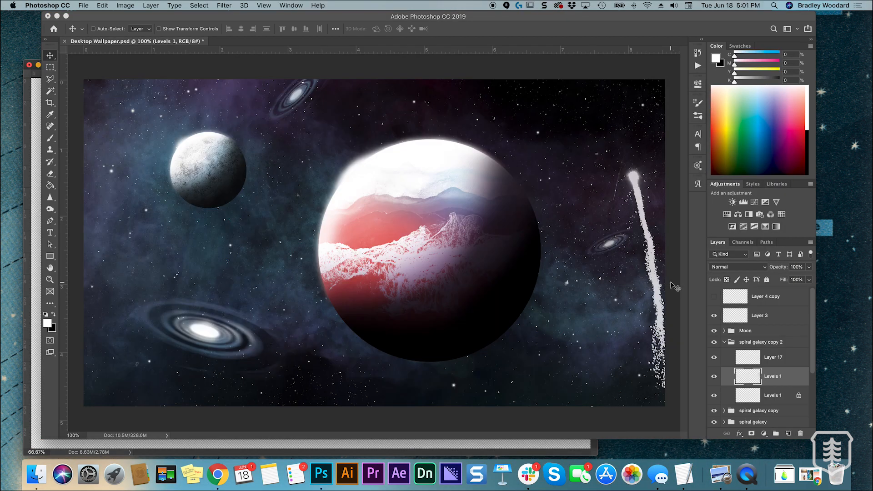
Rotate and shrink the spark trail into a small diagonal comet in the dark sky to the upper right of the large planet
mouse_move(630, 190)
left_mouse_down()
mouse_move(530, 140)
mouse_move(500, 142)
left_mouse_up()
key("ctrl+t")
left_click_drag(609, 313, 637, 119)
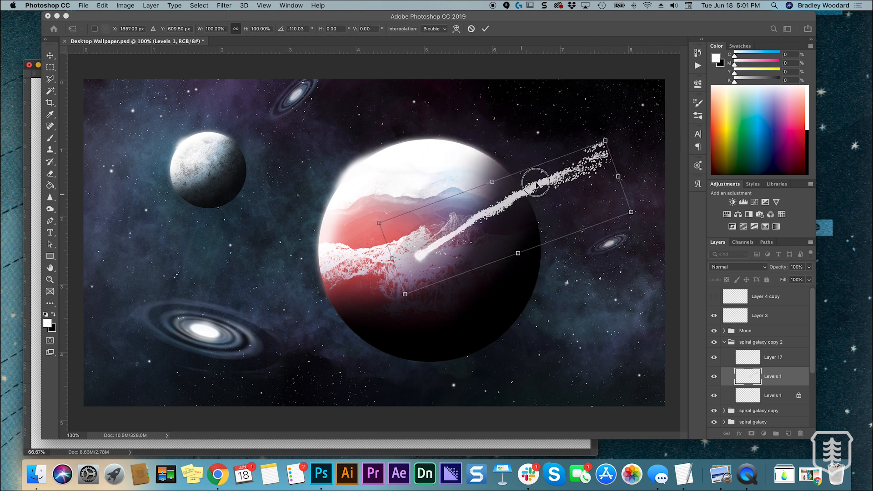
left_click_drag(538, 184, 583, 121)
mouse_move(425, 163)
left_mouse_down()
mouse_move(468, 171)
mouse_move(466, 164)
mouse_move(564, 157)
mouse_move(594, 163)
left_mouse_up()
left_click_drag(626, 152, 580, 134)
key("super+plus")
mouse_move(540, 156)
left_mouse_down()
mouse_move(317, 256)
mouse_move(541, 206)
left_mouse_up()
left_click_drag(440, 222, 457, 215)
mouse_move(546, 218)
left_mouse_down()
mouse_move(530, 220)
mouse_move(545, 206)
left_mouse_up()
left_click(485, 29)
Thin and fade the comet's tail with a soft 30 px Eraser at 41% flow
key("e")
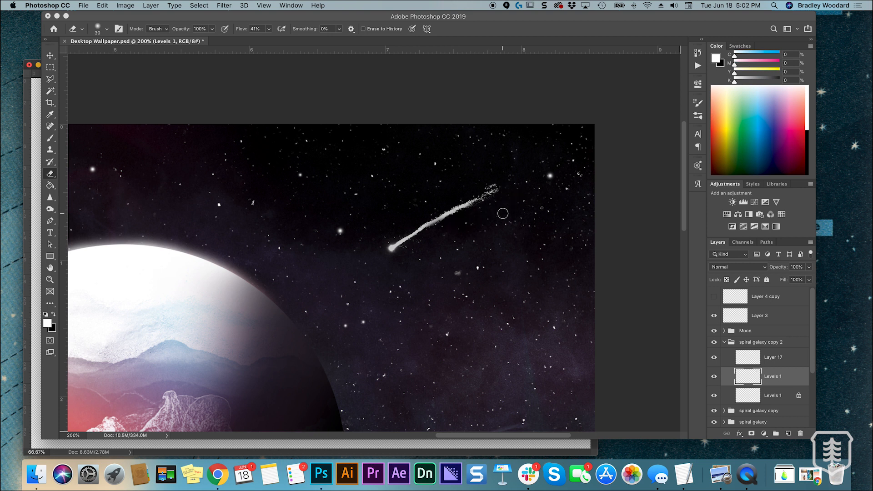
key("super+equal")
key("super+equal")
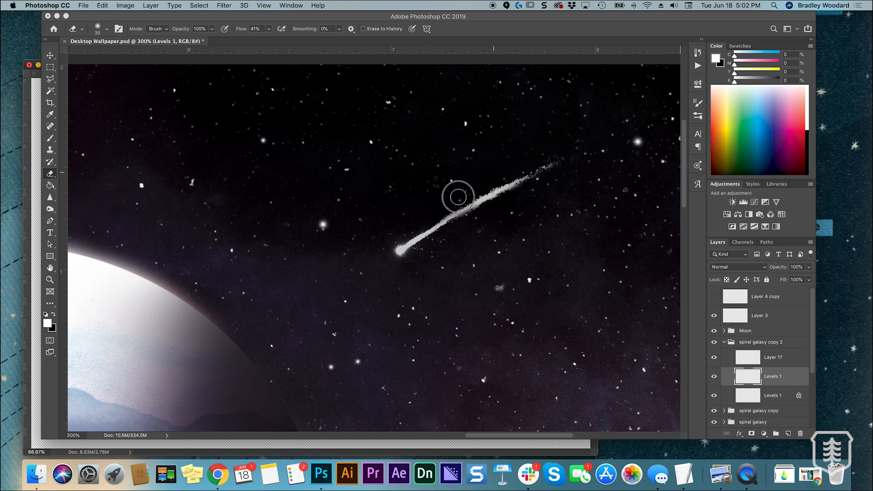
left_click_drag(468, 192, 541, 148)
mouse_move(491, 210)
left_mouse_down()
mouse_move(473, 219)
mouse_move(560, 164)
left_mouse_up()
key("super+minus")
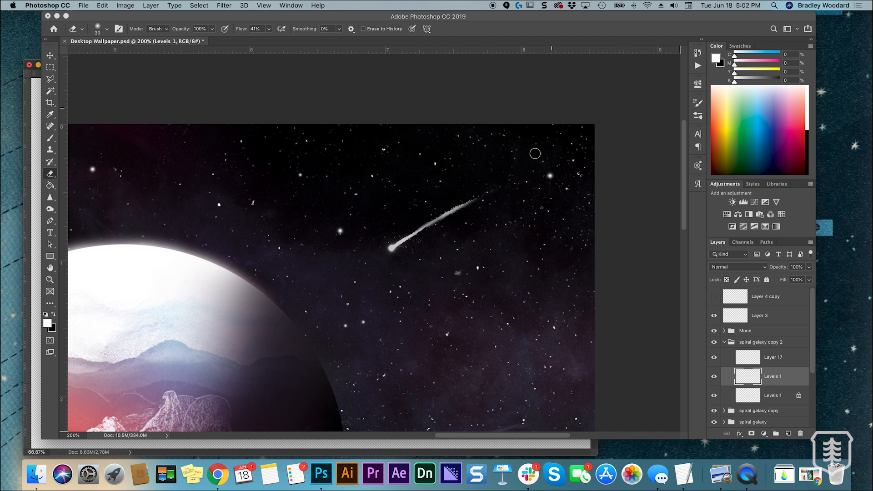
Outline the comet's tail, leaving out its bright head, with the Polygonal Lasso
left_click(51, 70)
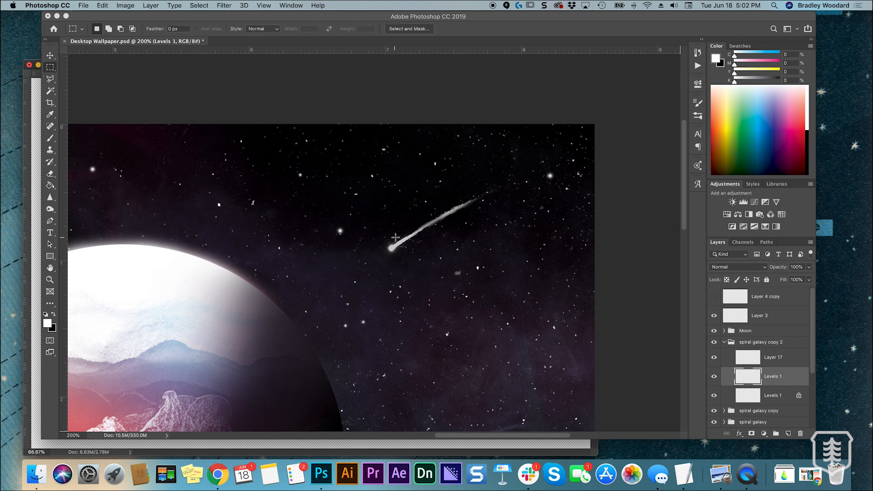
key("l")
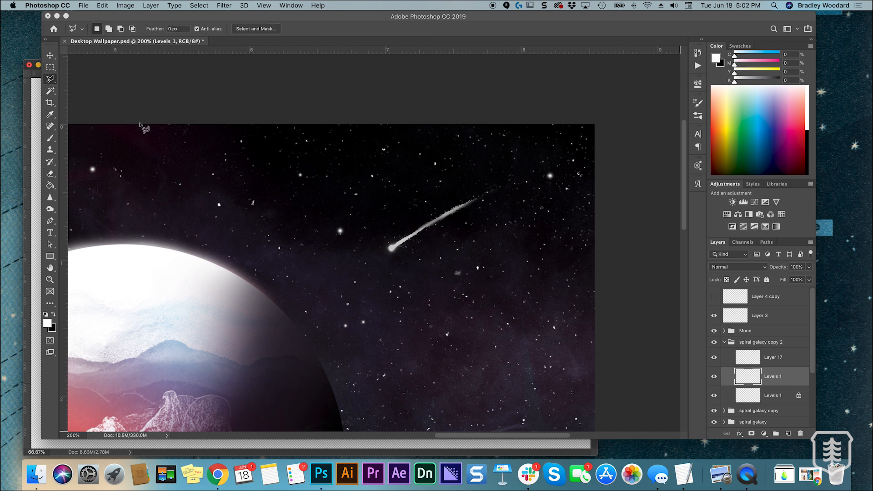
left_click(401, 228)
left_click(411, 243)
left_click(487, 209)
left_click(507, 179)
left_click(471, 171)
left_click(402, 227)
Transform the selected tail to 147.88% width and 118.42% height, rotated -1.55°, so that it joins the comet's head
key("v")
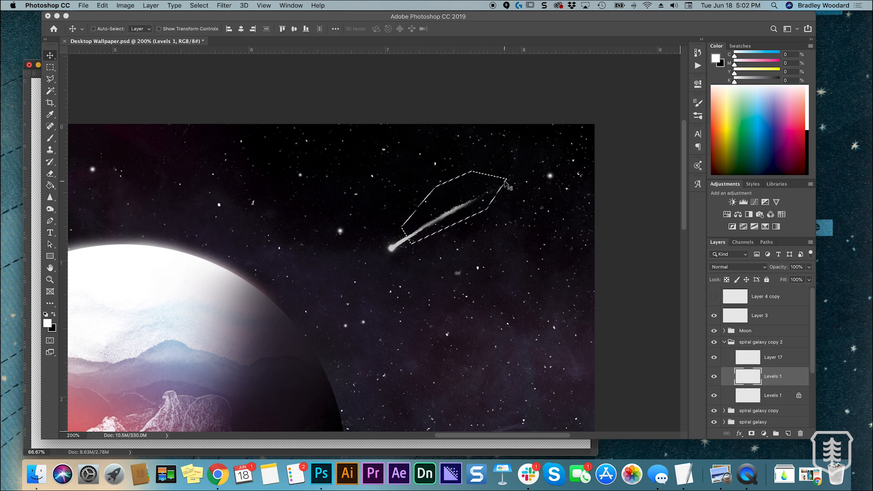
key("ctrl+t")
left_click_drag(507, 171, 579, 150)
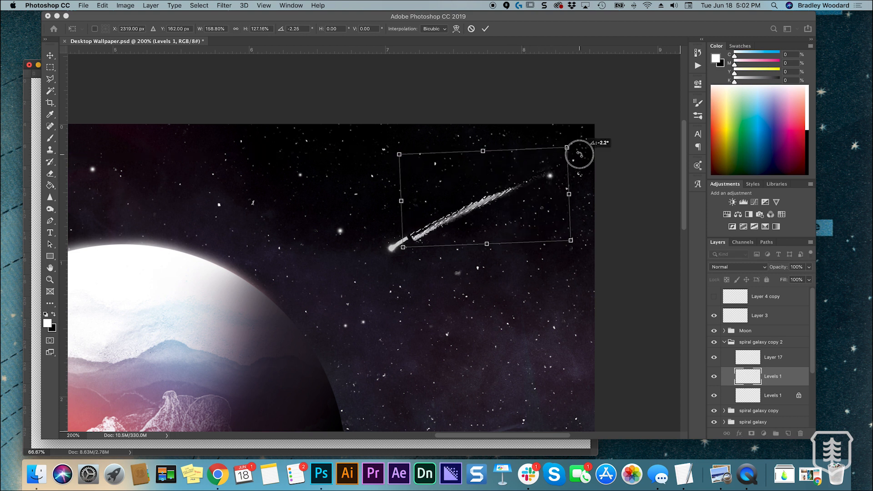
left_click_drag(566, 237, 555, 233)
left_click_drag(471, 204, 465, 210)
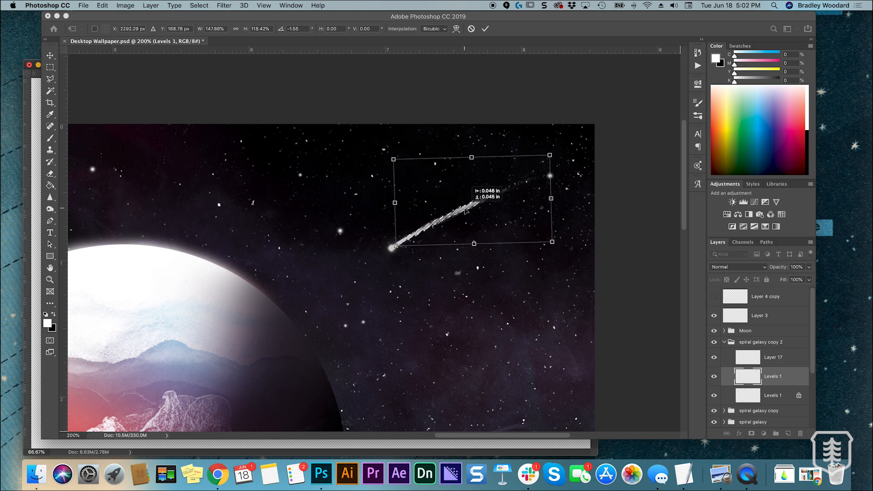
left_click(485, 29)
key("super+equal")
key("super+minus")
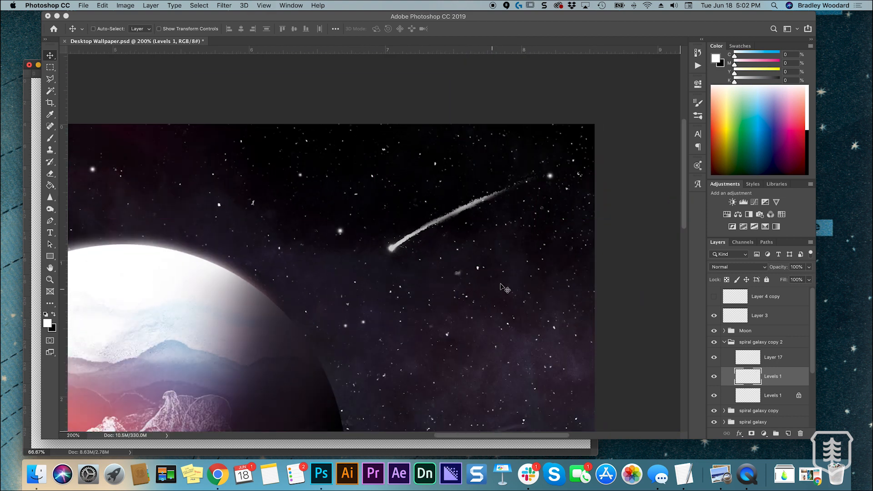
Shift the comet slightly up and to the right, away from the large planet
left_click_drag(452, 213, 463, 209)
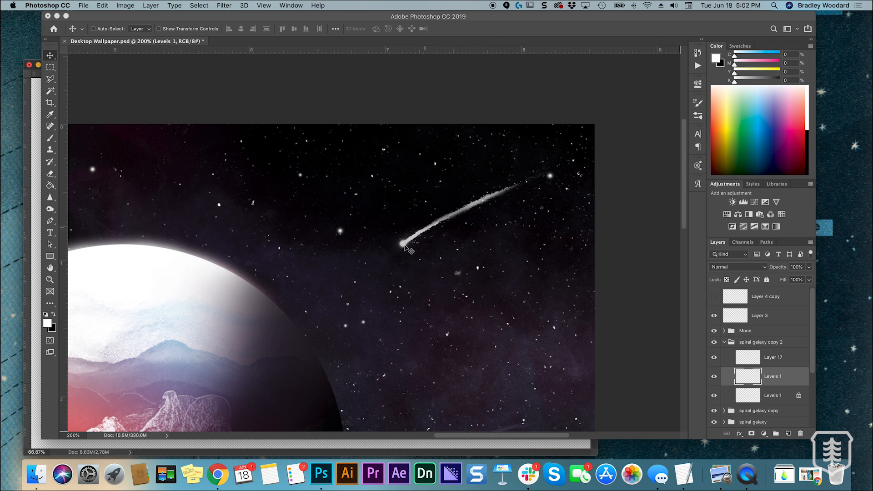
key("e")
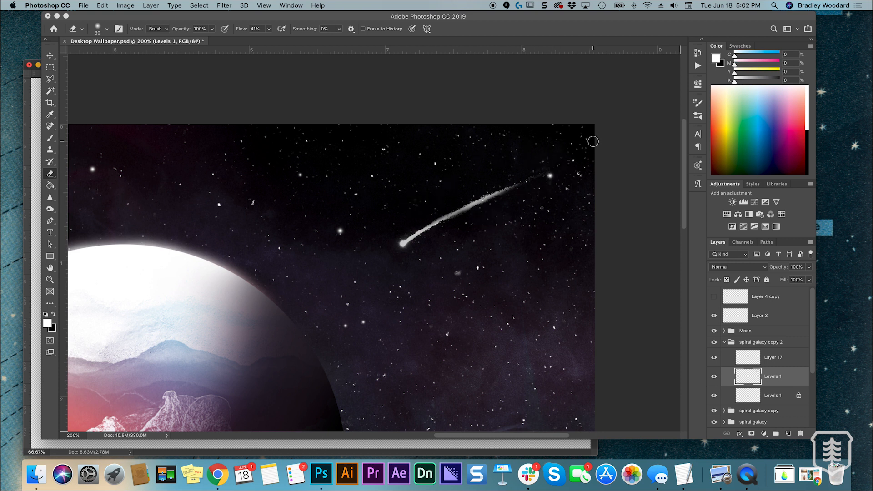
key("v")
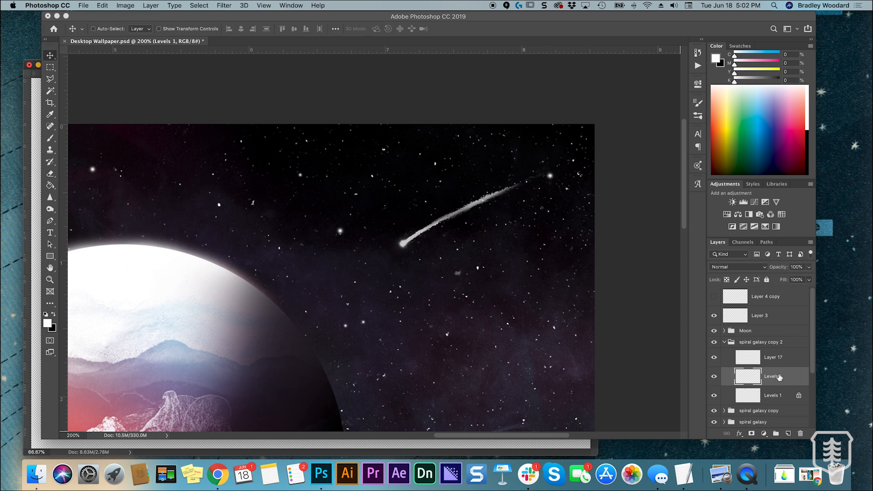
Move the comet's Levels 1 layer out of the spiral galaxy copy 2 group to above Moon and set its opacity to 75%
left_click(715, 395)
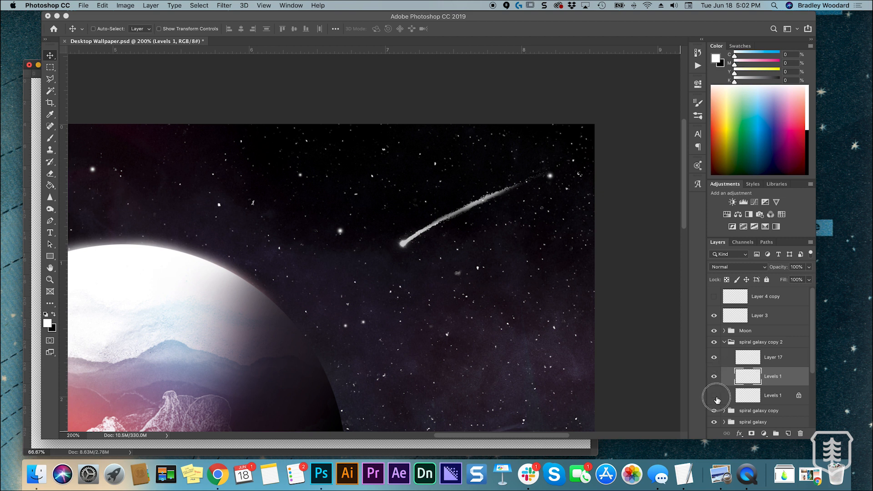
left_click(774, 395)
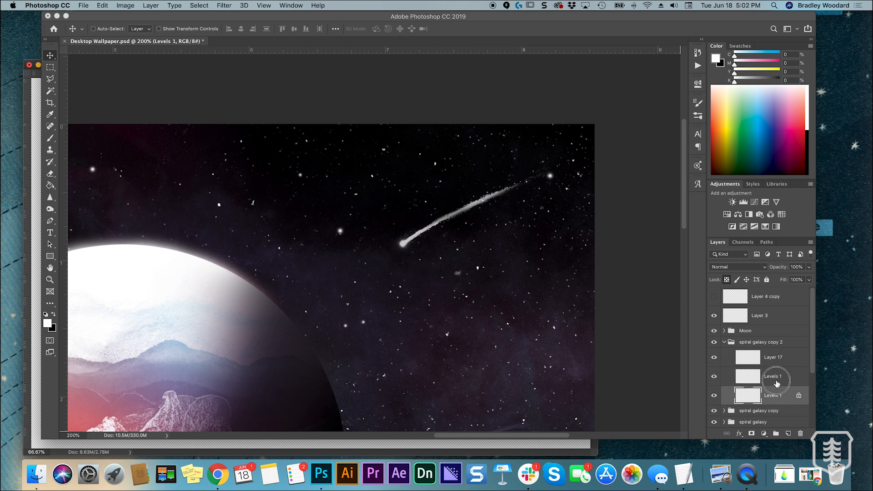
left_click(777, 381)
left_click_drag(777, 379, 759, 344)
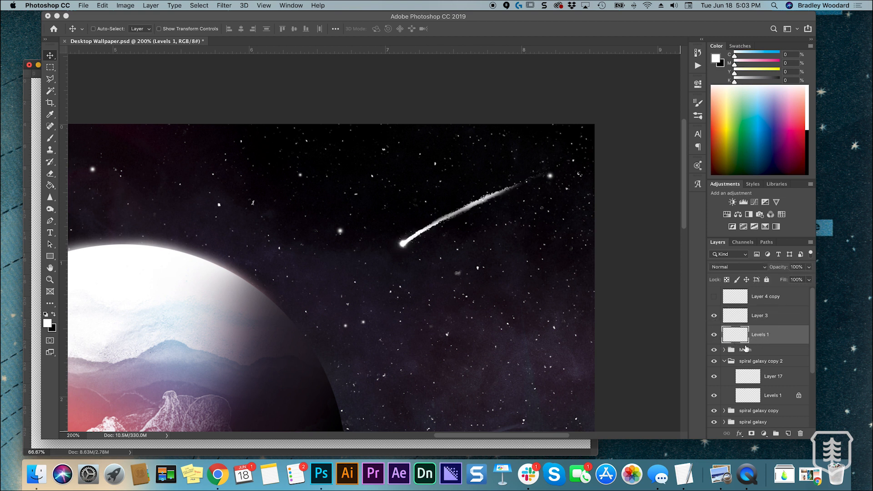
left_click(725, 361)
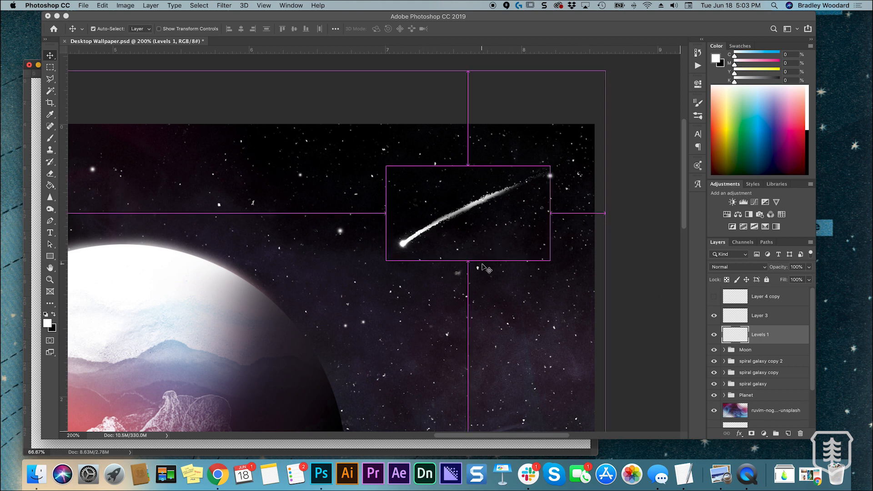
key("super+equal")
left_click_drag(811, 269, 797, 279)
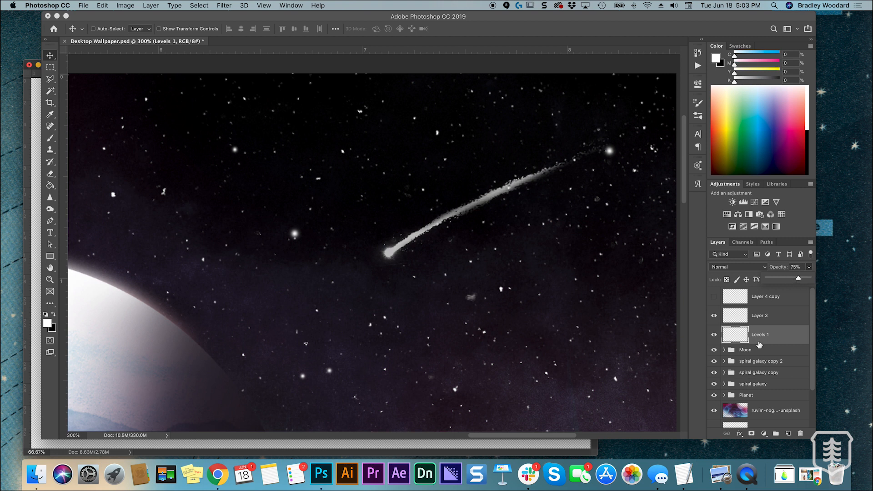
Set the comet's Levels 1 layer to 100% opacity and lock its transparent pixels
left_click_drag(799, 279, 809, 279)
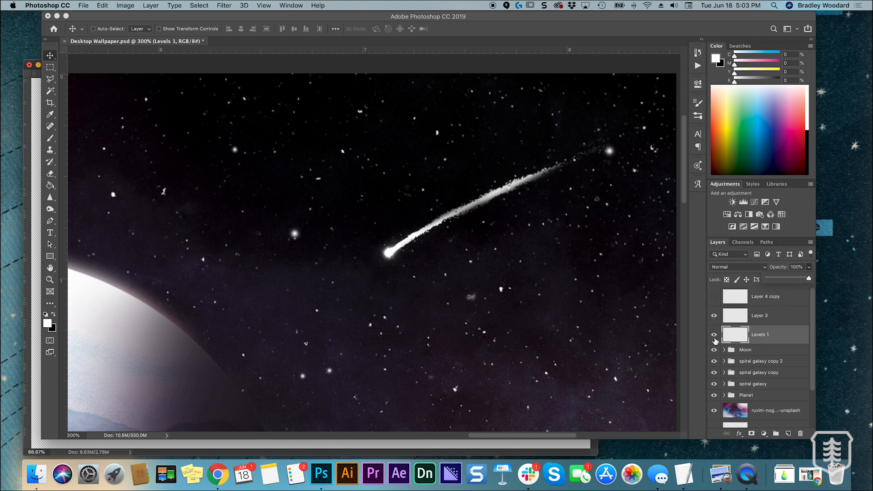
left_click(716, 339)
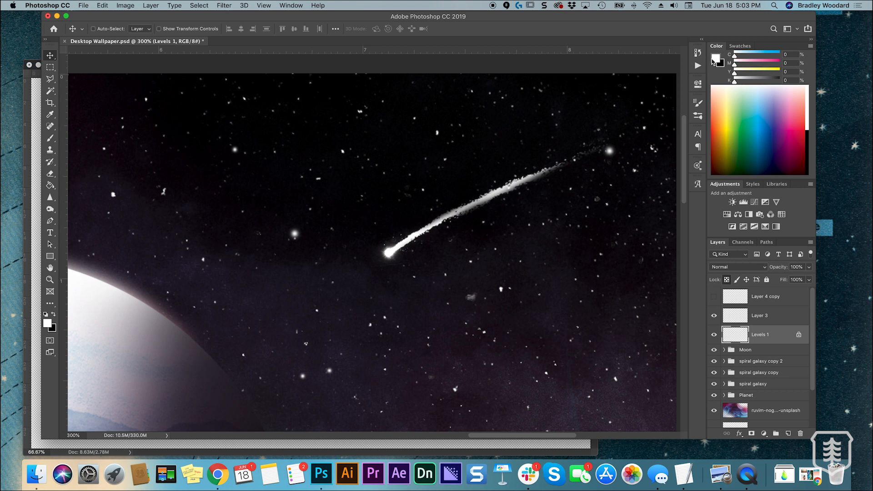
Tint the comet's tail pale blue with a size 70 brush in a 16% cyan colour
left_click(742, 55)
key("b")
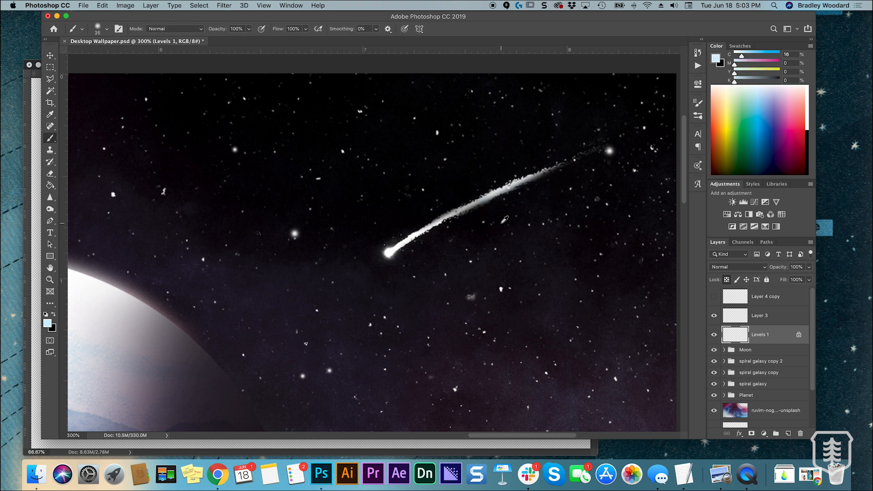
key("super+minus")
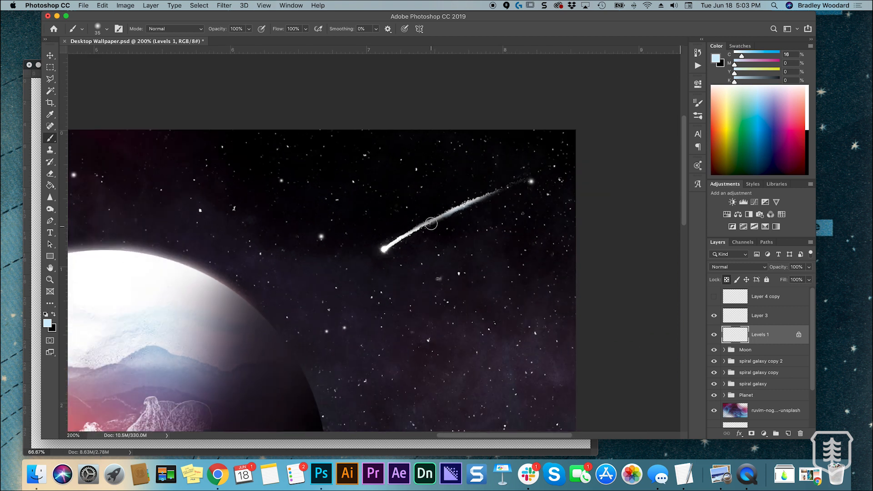
key("]")
key("]")
left_click_drag(428, 223, 537, 174)
left_click_drag(461, 214, 545, 169)
left_click_drag(489, 199, 532, 176)
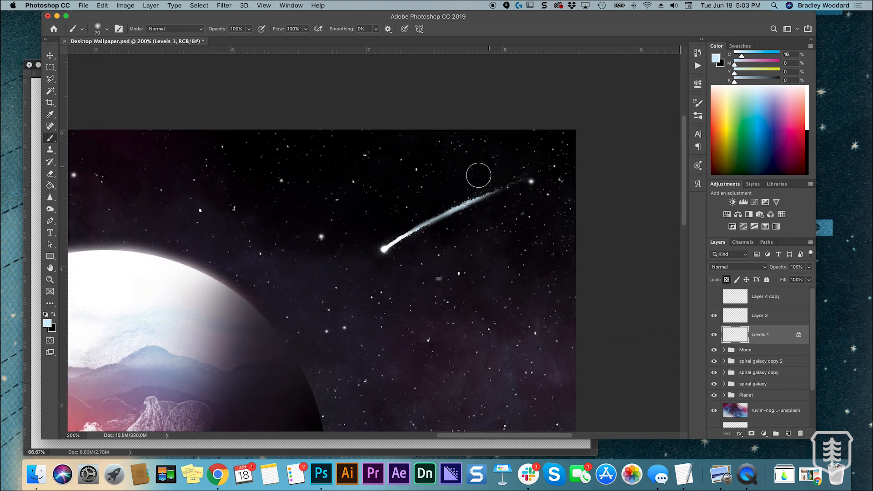
Fade the comet's tail toward its far end with a size 100 Eraser at 11% flow
key("e")
left_click_drag(269, 29, 258, 44)
left_click(470, 246)
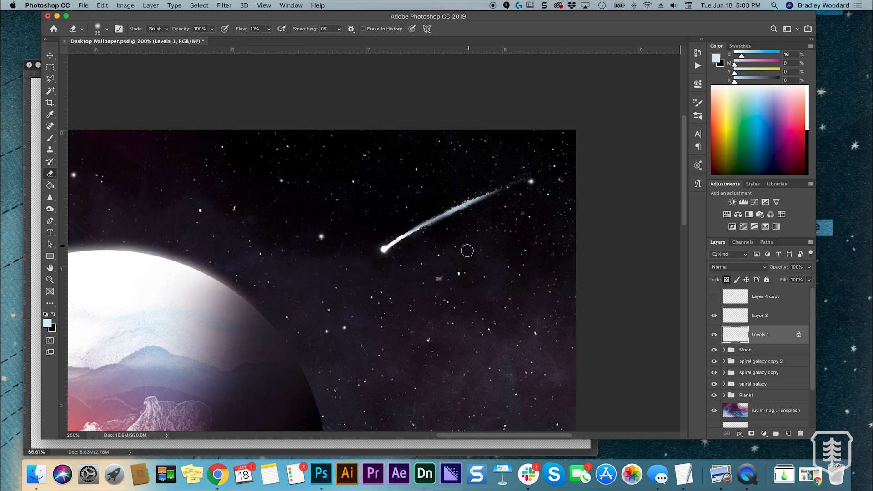
key("]")
key("]")
key("]")
key("]")
key("]")
key("]")
key("]")
left_click_drag(520, 186, 548, 176)
mouse_move(446, 215)
left_mouse_down()
mouse_move(419, 230)
mouse_move(604, 156)
left_mouse_up()
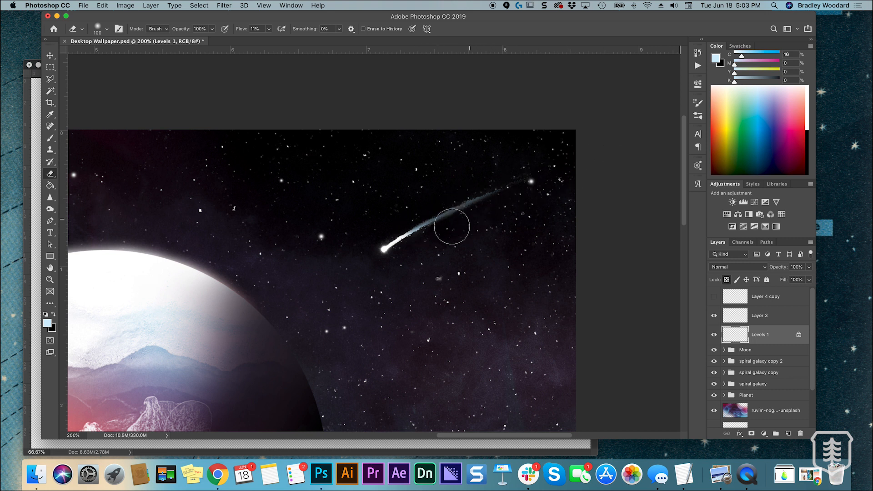
Undo the last fading stroke on the tail and set the Eraser's flow to 100%
key("super+z")
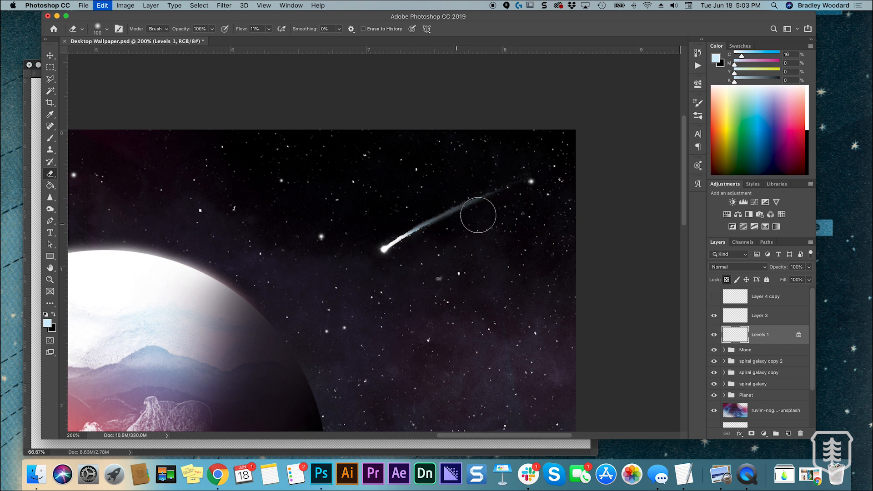
left_click(269, 29)
left_click_drag(268, 39, 351, 42)
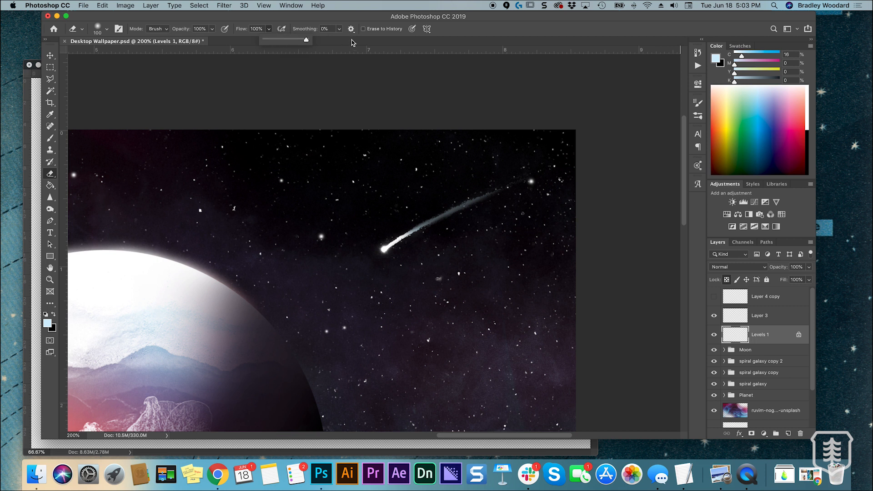
Repaint the comet's tail a stronger blue with a size 100 brush in a 26% cyan colour
key("b")
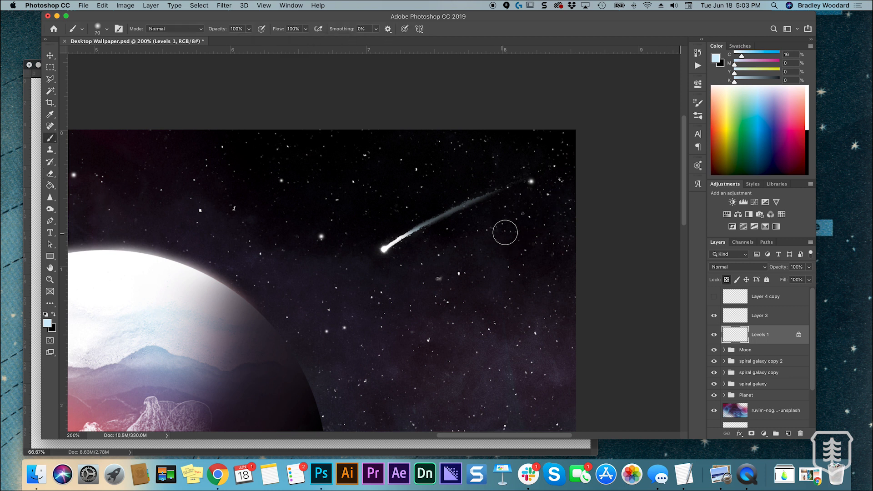
left_click(747, 57)
mouse_move(447, 214)
left_mouse_down()
mouse_move(485, 195)
mouse_move(442, 217)
mouse_move(485, 205)
left_mouse_up()
key("super+z")
key("super+z")
key("super+z")
mouse_move(405, 237)
left_mouse_down()
mouse_move(529, 197)
mouse_move(454, 217)
left_mouse_up()
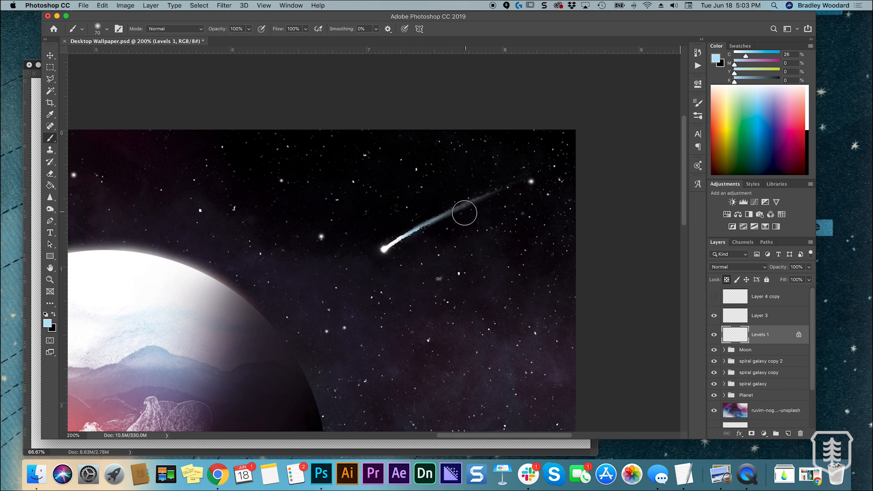
key("]")
key("]")
key("]")
left_click_drag(413, 233, 481, 200)
Sample the dark sky colour beside the comet and paint it over the tail's far end to blend it in
key("i")
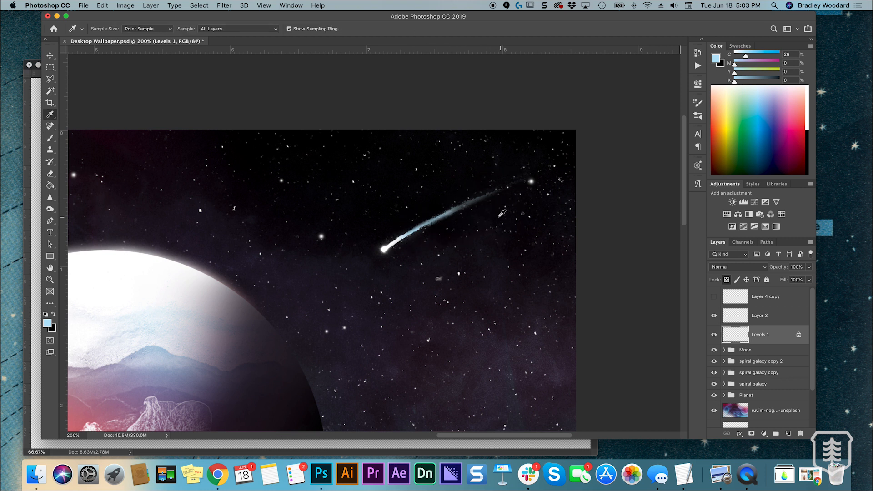
left_click(505, 197)
key("b")
mouse_move(519, 185)
left_mouse_down()
mouse_move(484, 197)
mouse_move(492, 202)
mouse_move(493, 189)
mouse_move(446, 220)
mouse_move(517, 193)
mouse_move(444, 235)
mouse_move(516, 200)
left_mouse_up()
key("super+z")
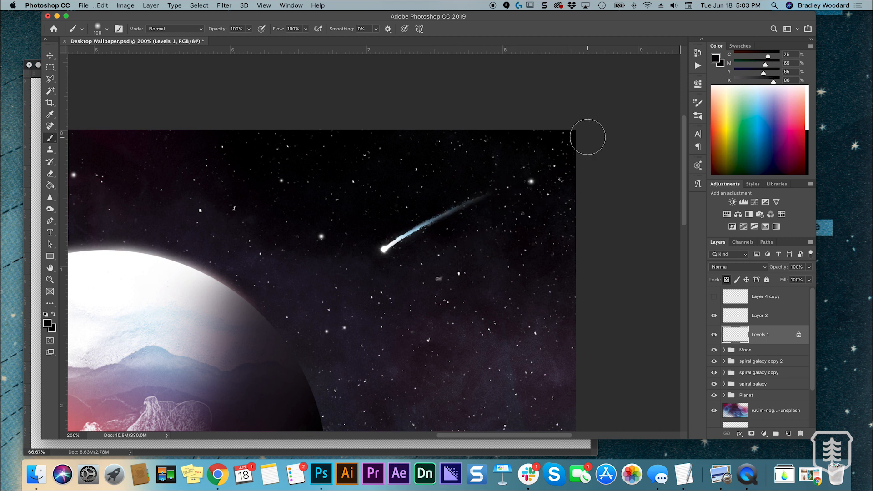
Set the comet layer's opacity to 76%
key("v")
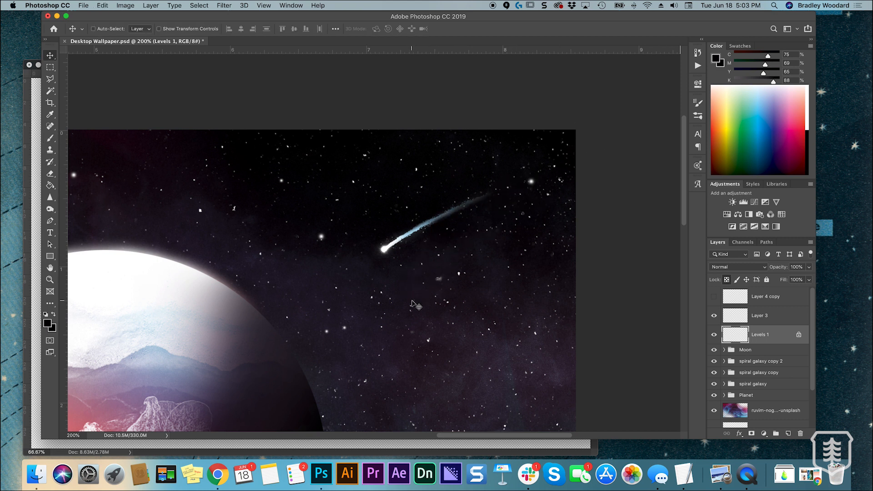
left_click(809, 268)
left_click_drag(801, 282, 797, 282)
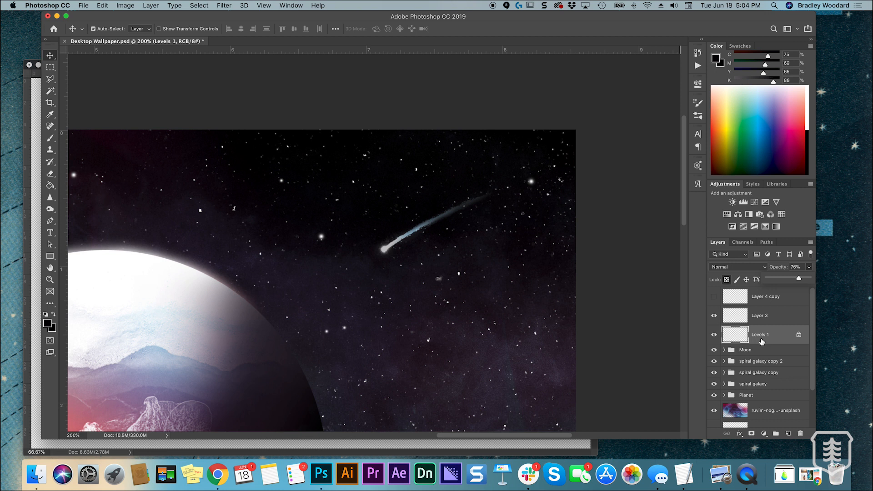
Scale the comet to 106.42% and move it about 0.13 in right and 0.06 in up
key("super+minus")
key("super+minus")
key("super+minus")
key("super+plus")
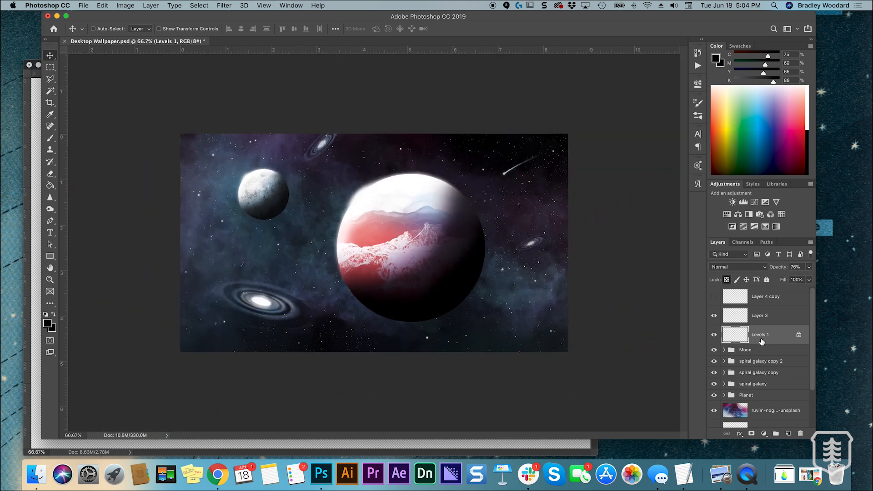
key("super+plus")
key("super+t")
left_click_drag(561, 147, 556, 150)
left_click_drag(602, 132, 609, 129)
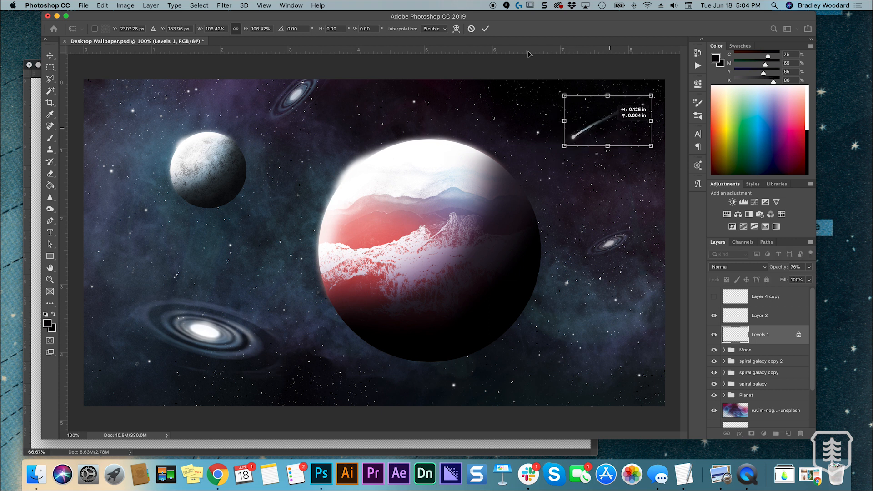
left_click(486, 29)
key("super+minus")
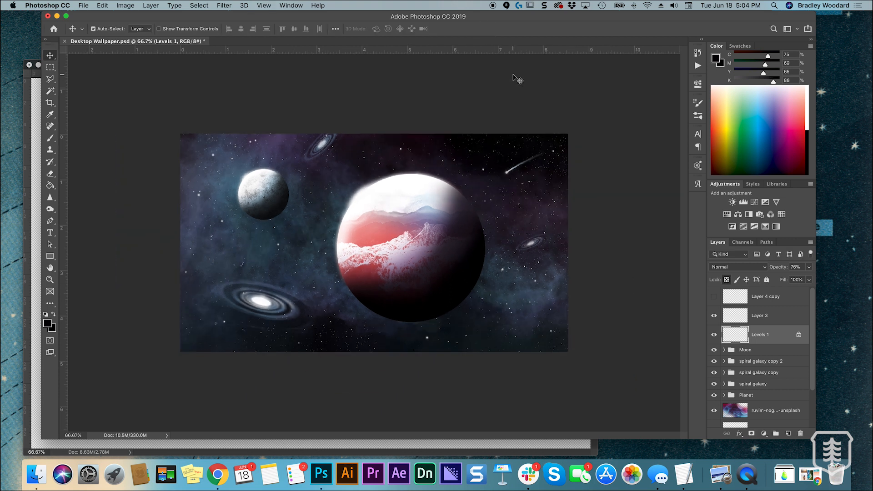
key("super+plus")
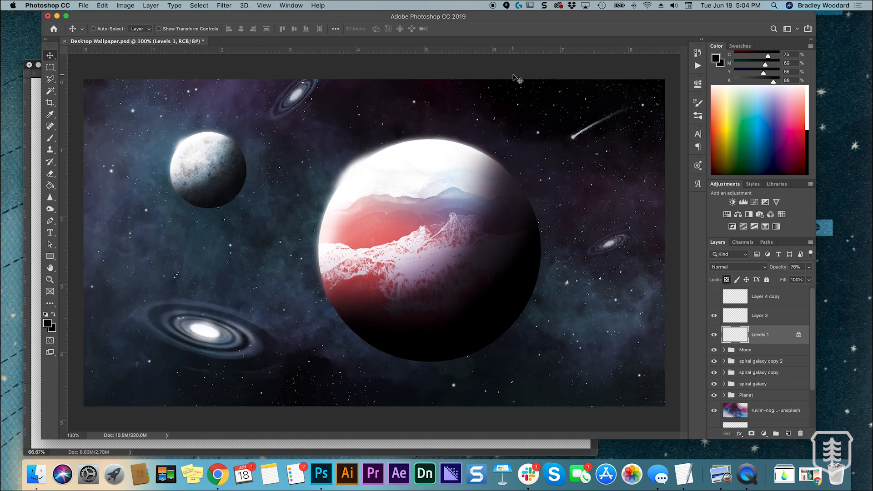